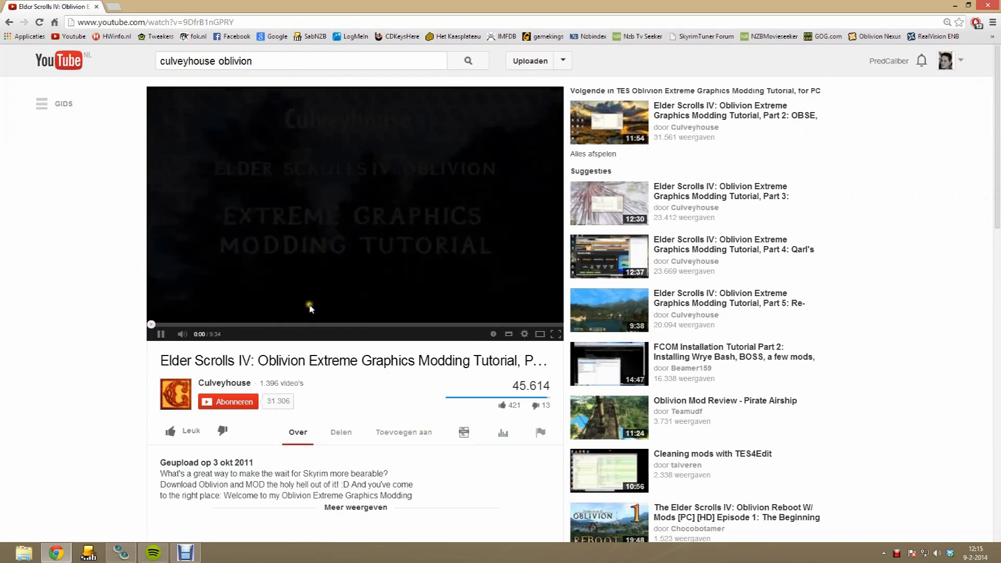
Skim through the Elder Scrolls IV: Oblivion Extreme Graphics Modding Tutorial video by skipping ahead to later parts
click(197, 325)
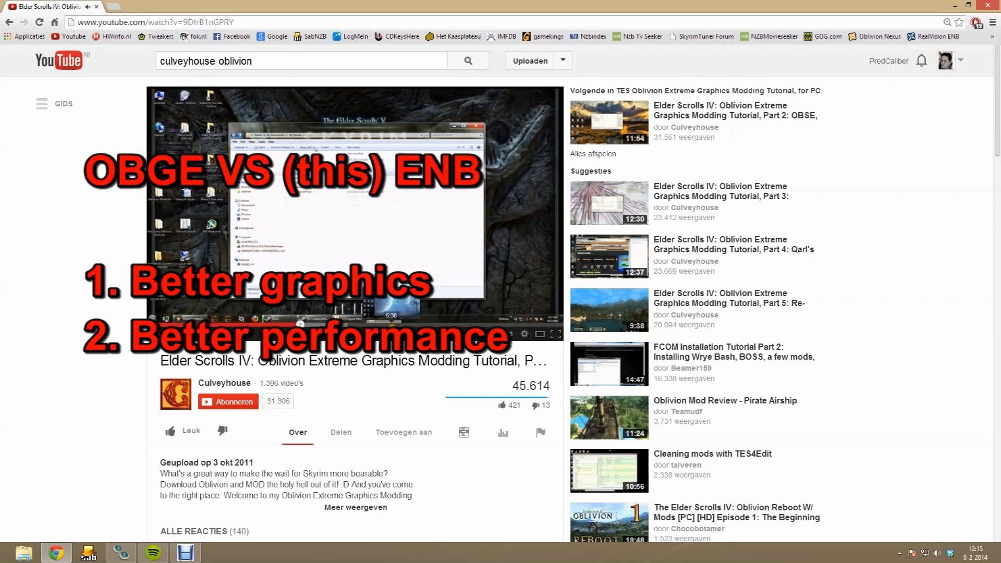
click(393, 325)
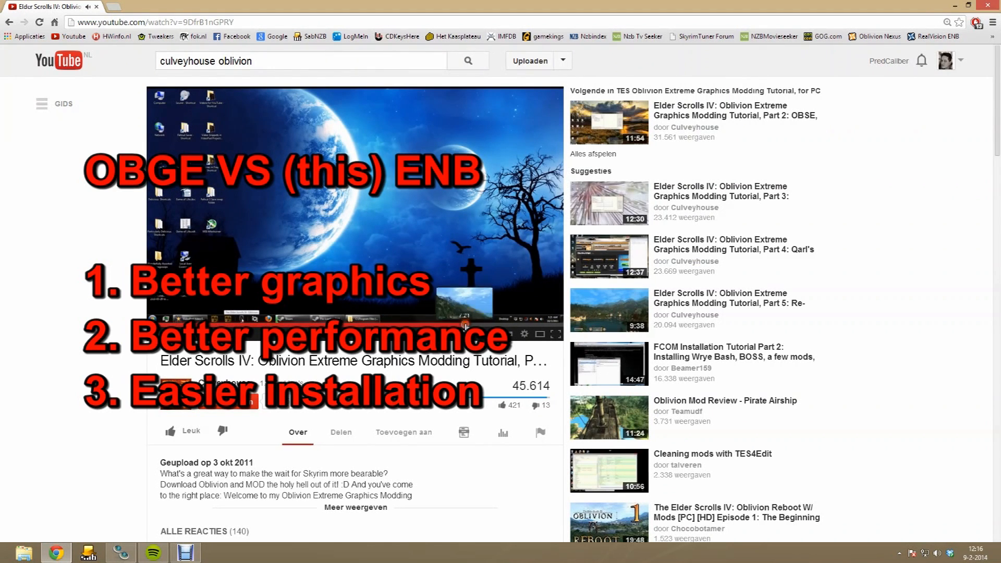
click(463, 325)
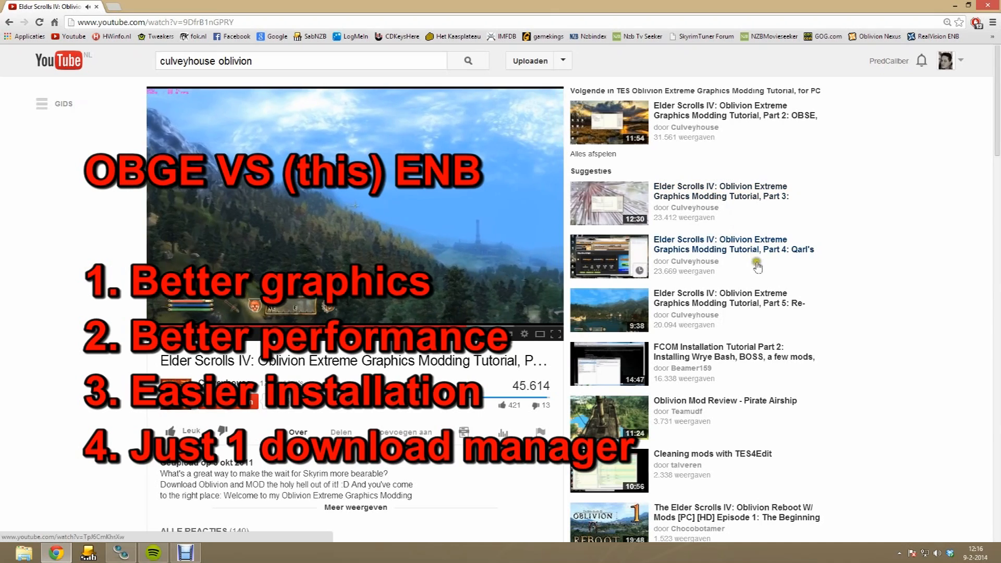
Open the suggested video FCOM Installation Tutorial Part 2 and skim through it
click(732, 351)
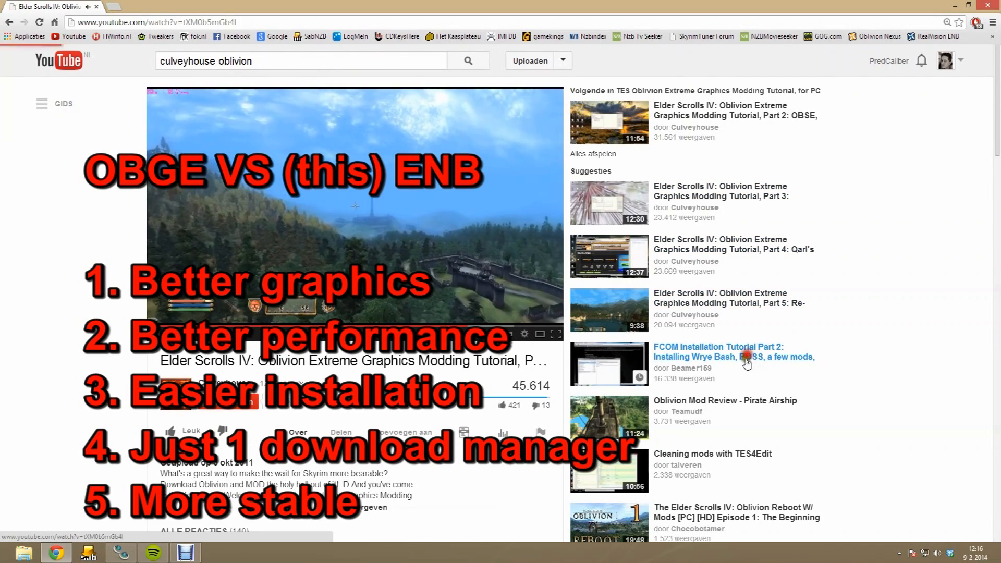
click(219, 321)
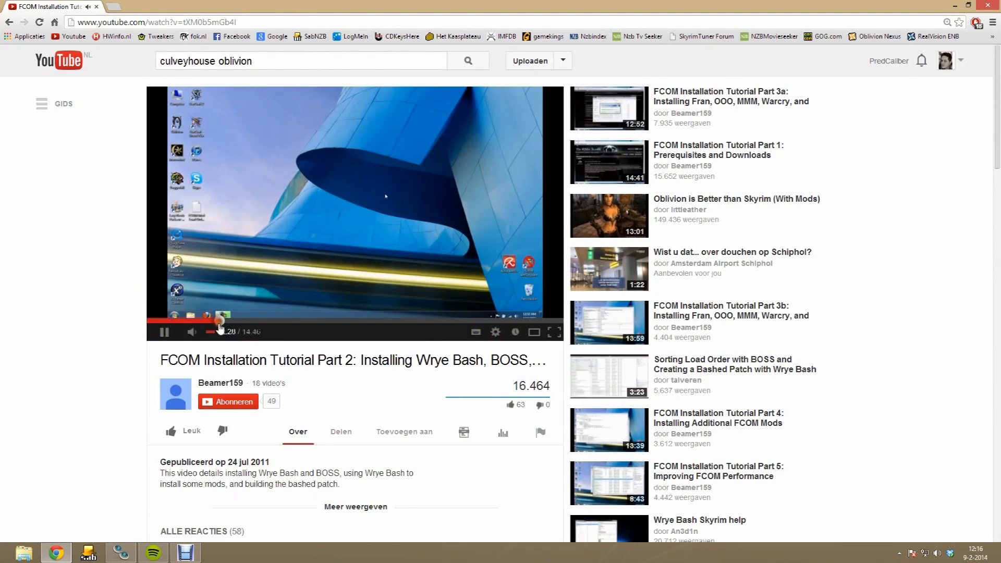
click(302, 321)
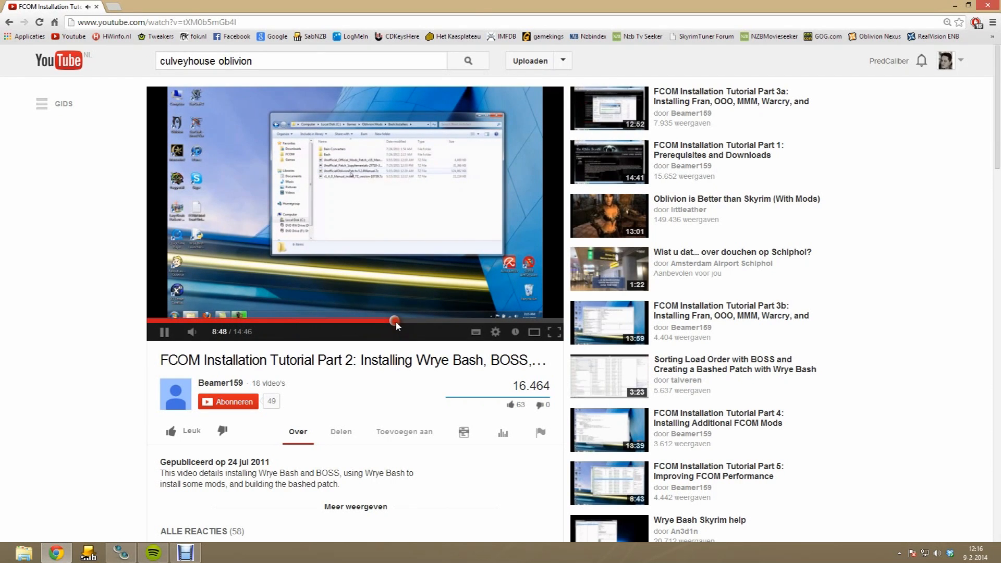
click(437, 322)
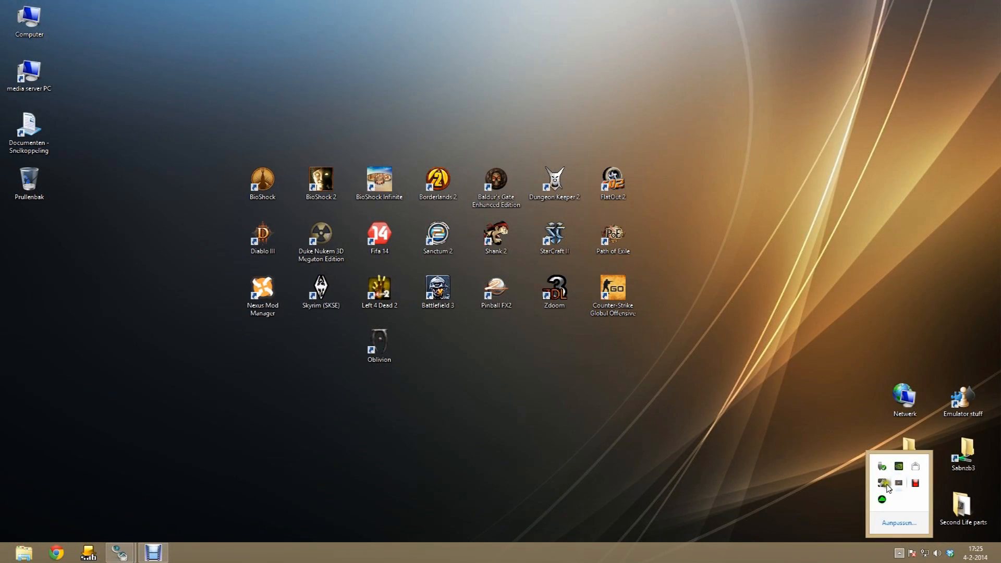
Switch to the Steam library and locate The Elder Scrolls IV: Oblivion in the games list
right_click(886, 485)
click(898, 393)
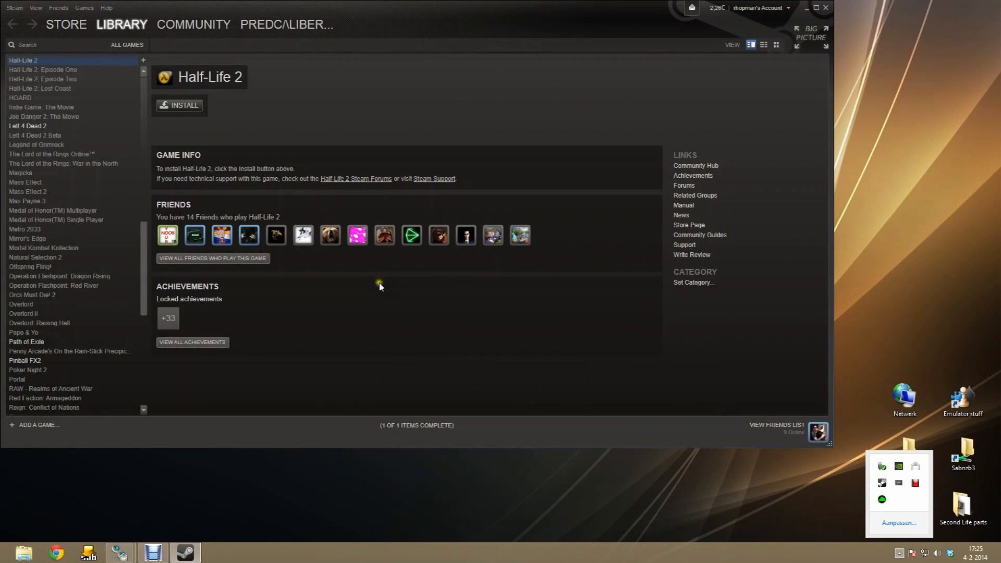
scroll(85, 168, down, 6)
scroll(111, 176, up, 9)
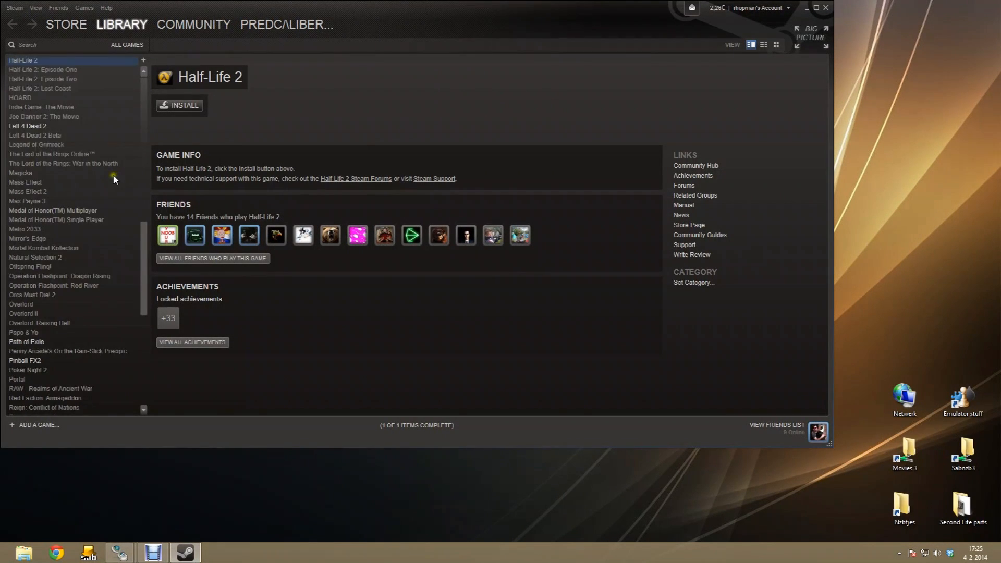
scroll(108, 174, up, 3)
scroll(99, 180, up, 10)
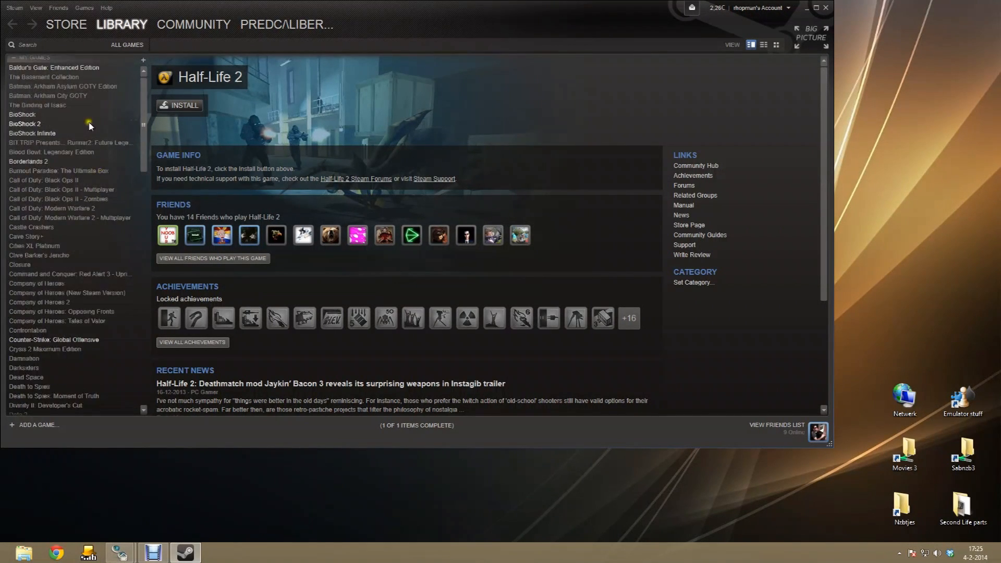
scroll(52, 138, down, 12)
scroll(60, 237, up, 5)
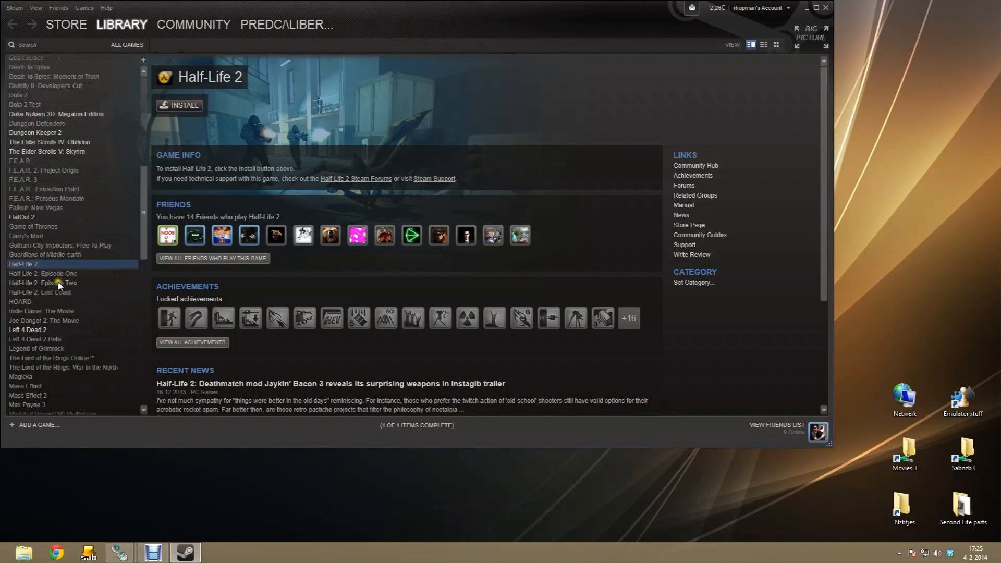
Delete the local content of The Elder Scrolls IV: Oblivion and close the Steam window
right_click(62, 213)
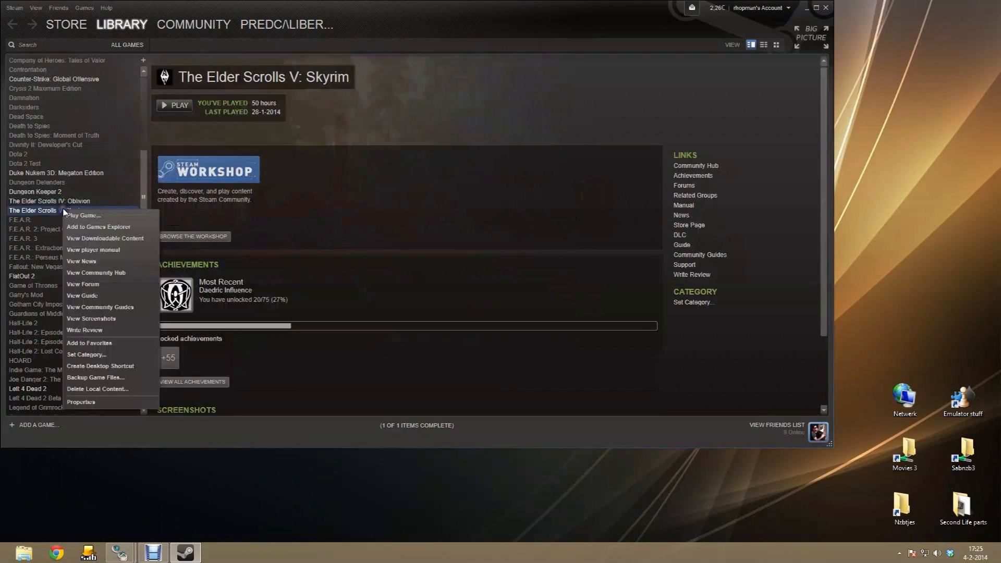
click(62, 202)
right_click(62, 202)
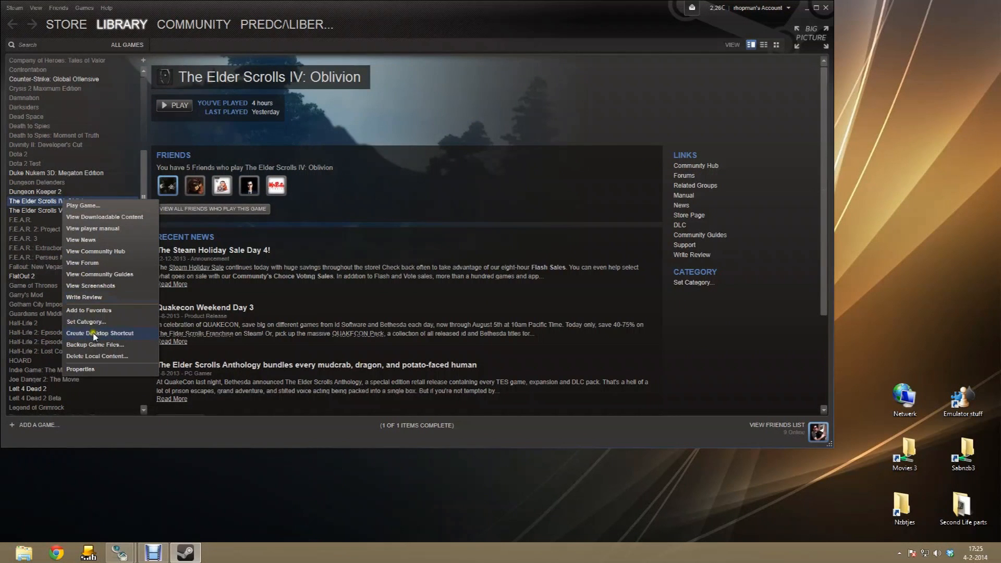
click(92, 356)
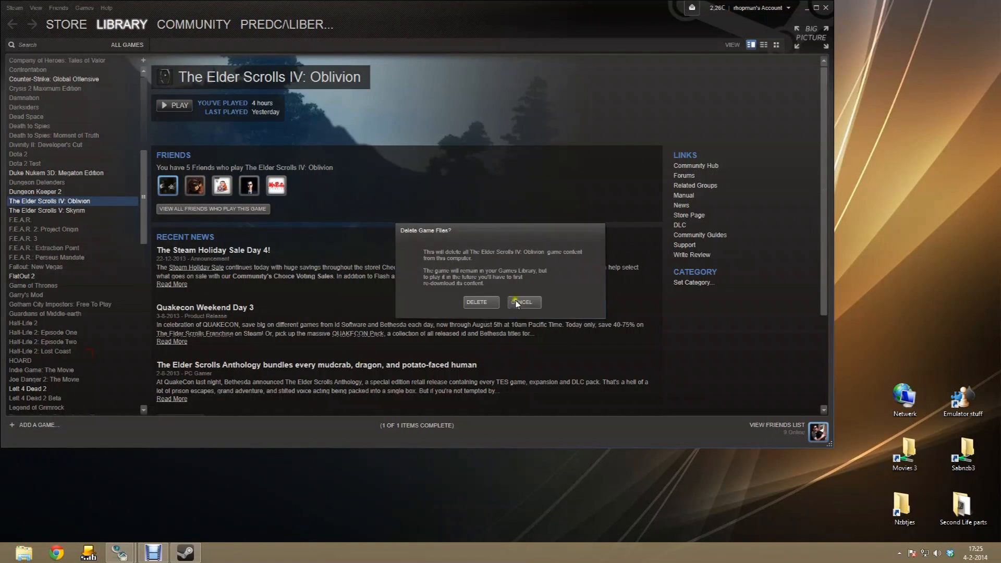
click(478, 302)
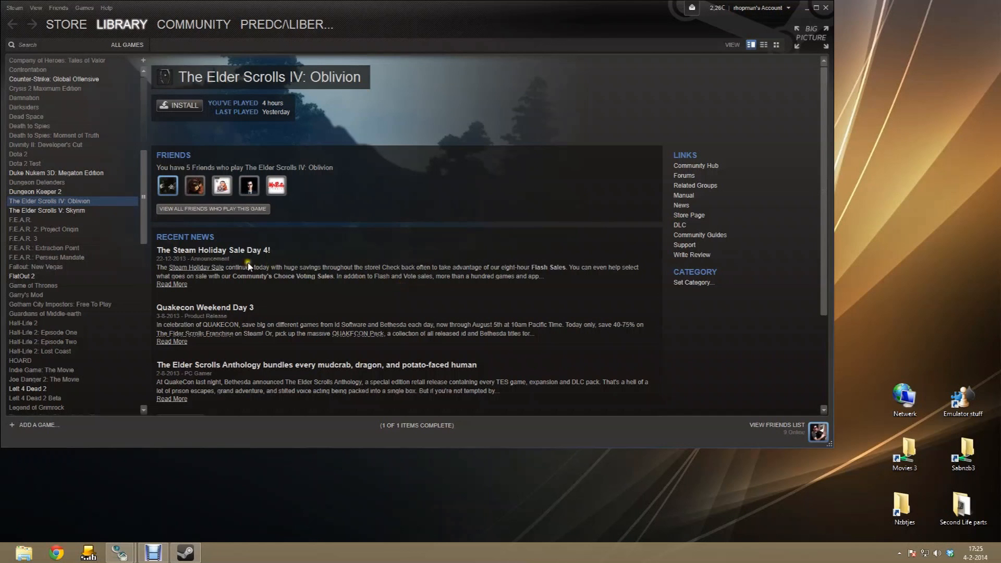
click(826, 7)
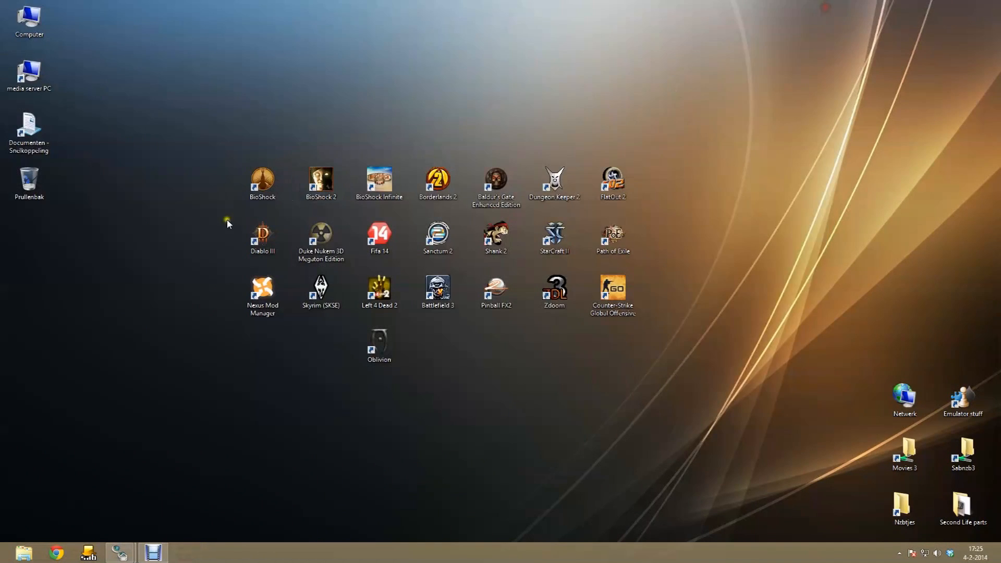
Open the Oblivion game folder in File Explorer, show its full path, and delete all leftover files in it
click(32, 557)
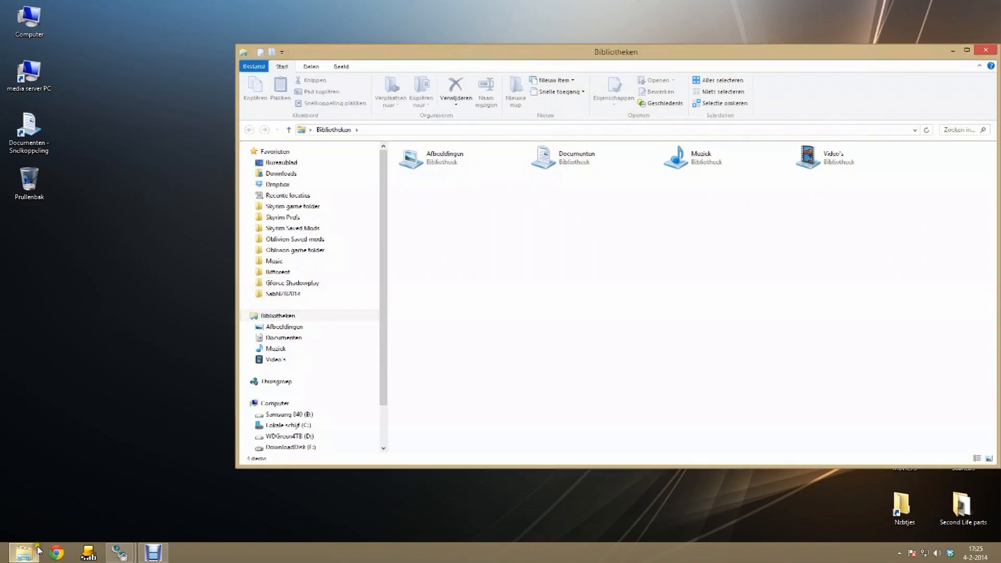
click(323, 251)
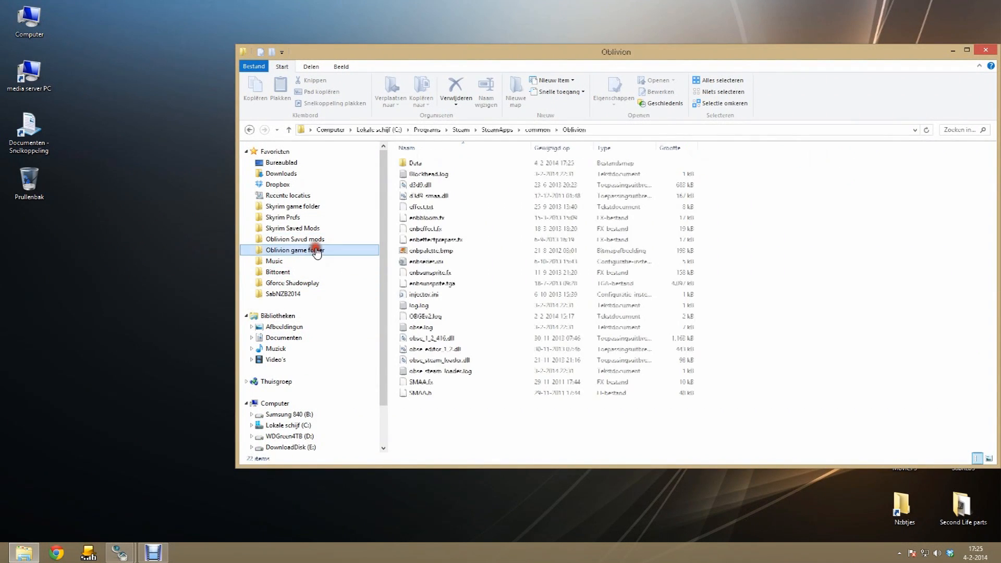
click(635, 129)
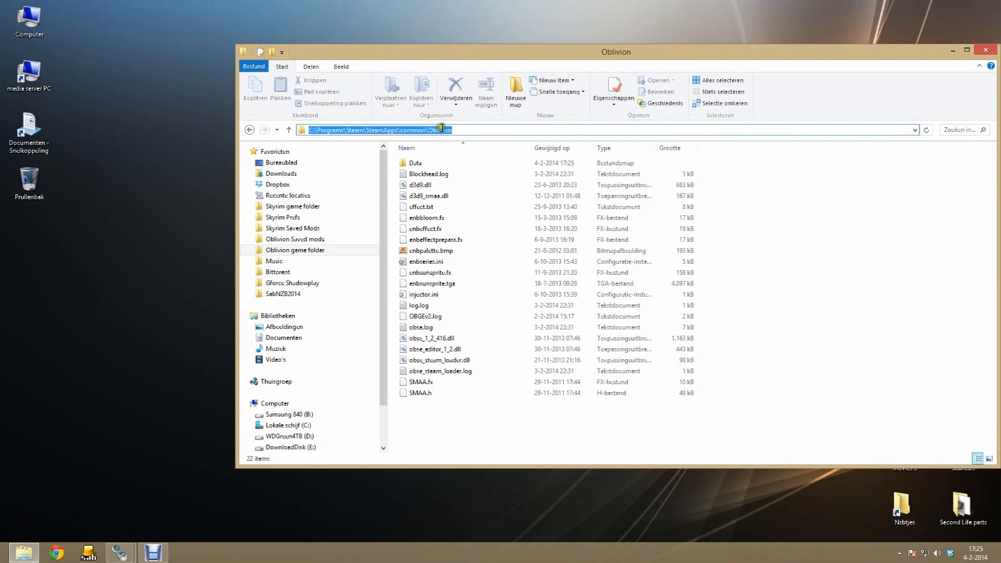
click(453, 443)
Check the Oblivion folder's location under SteamApps\common and its contents, and close the File Explorer window
click(537, 130)
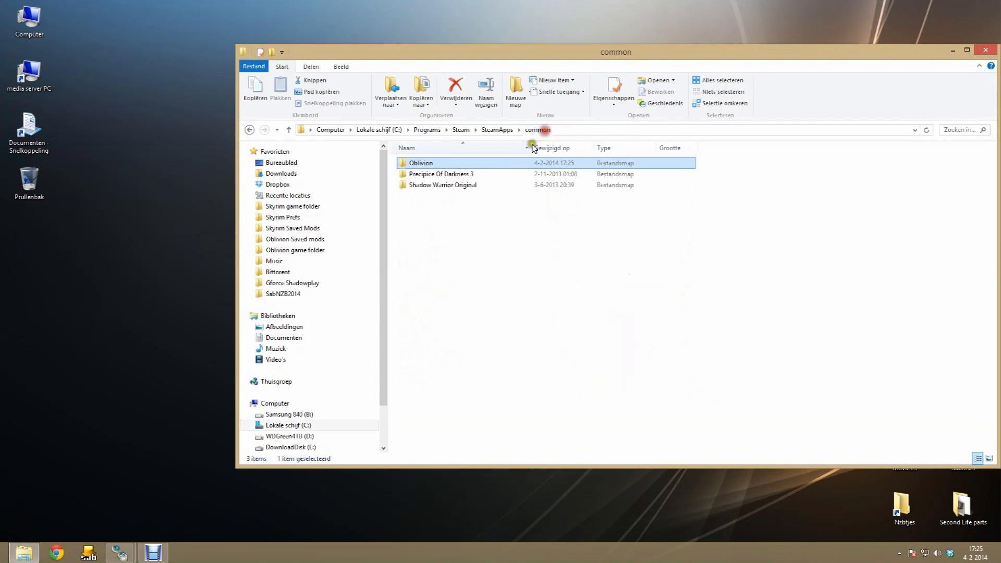
click(499, 130)
double_click(454, 163)
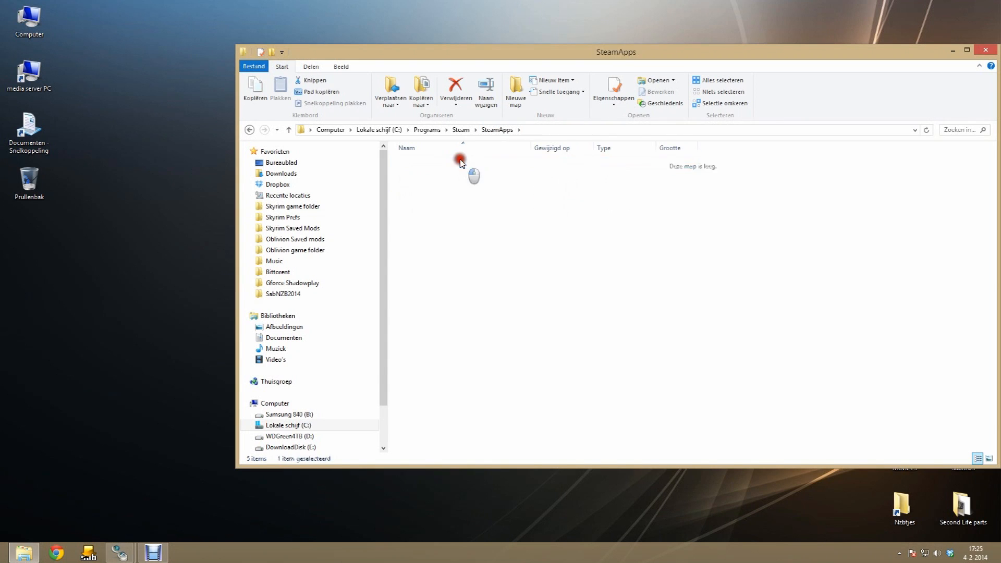
double_click(455, 163)
click(527, 239)
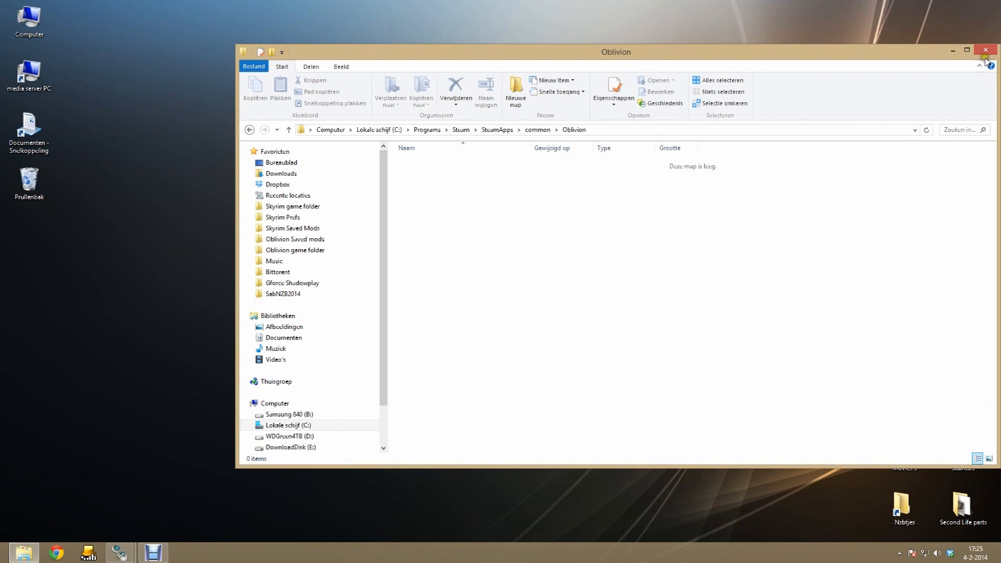
click(985, 51)
Open the oblivion folder under my games in the Documents library using File Explorer
click(42, 556)
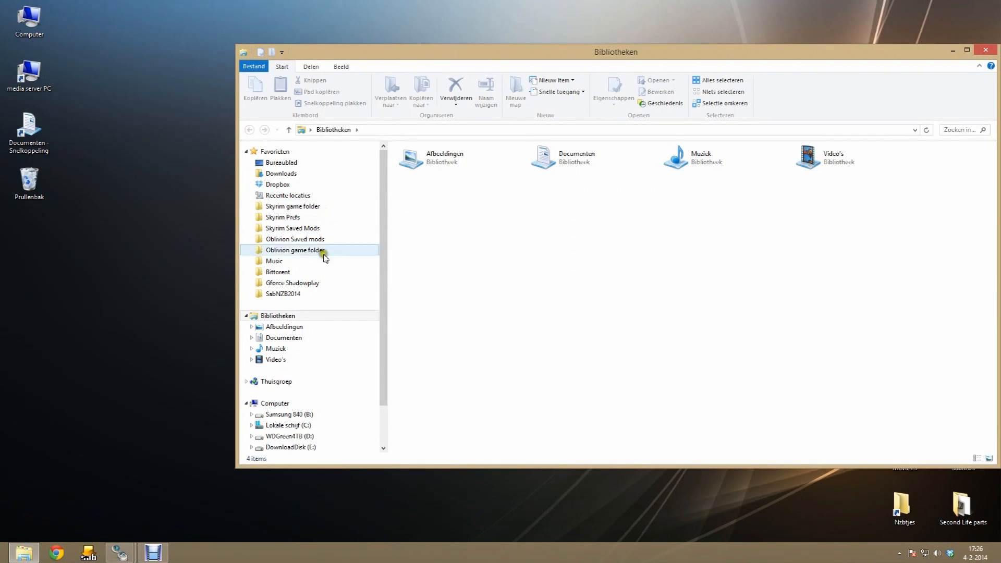
click(298, 218)
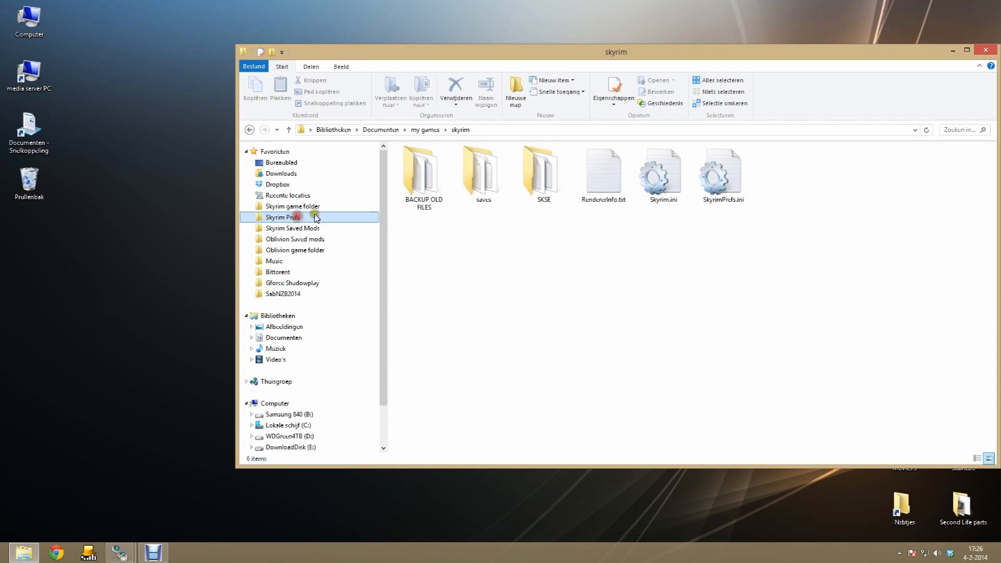
click(425, 130)
click(639, 242)
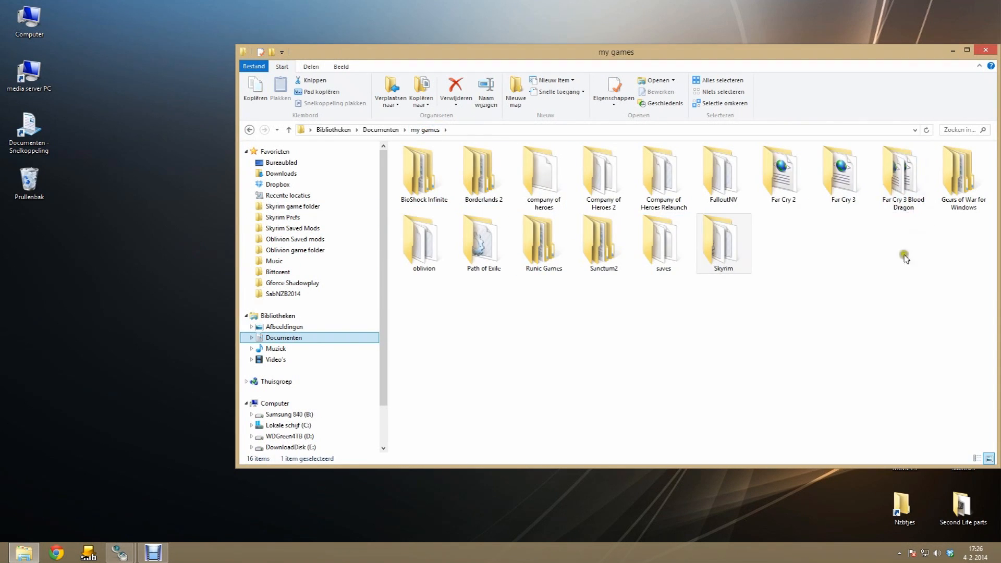
double_click(420, 239)
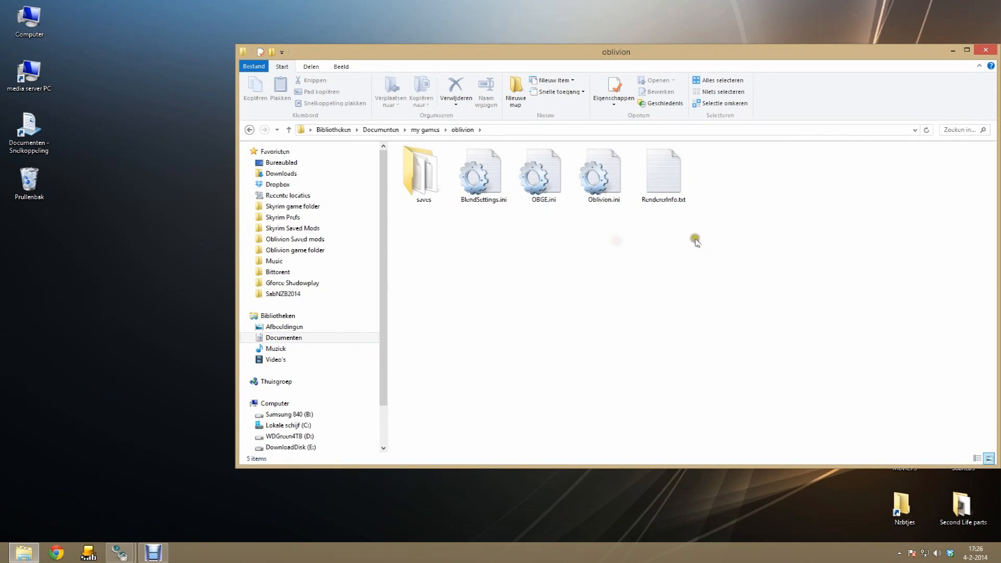
Delete BlendSettings.ini, OBGE.ini, Oblivion.ini, RendererInfo.txt and the saves folder from the oblivion folder in my games
drag(791, 225, 480, 185)
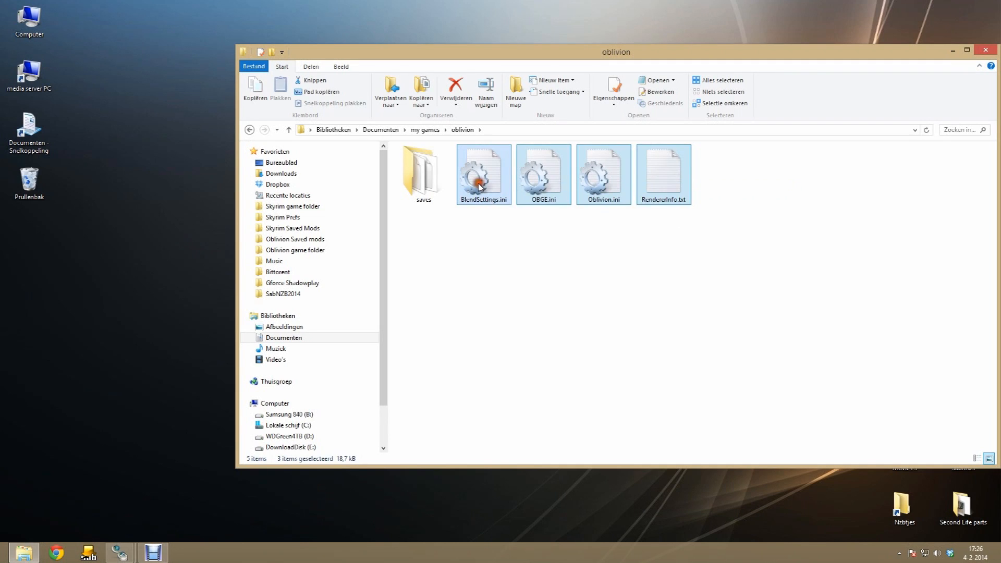
key(Delete)
double_click(434, 180)
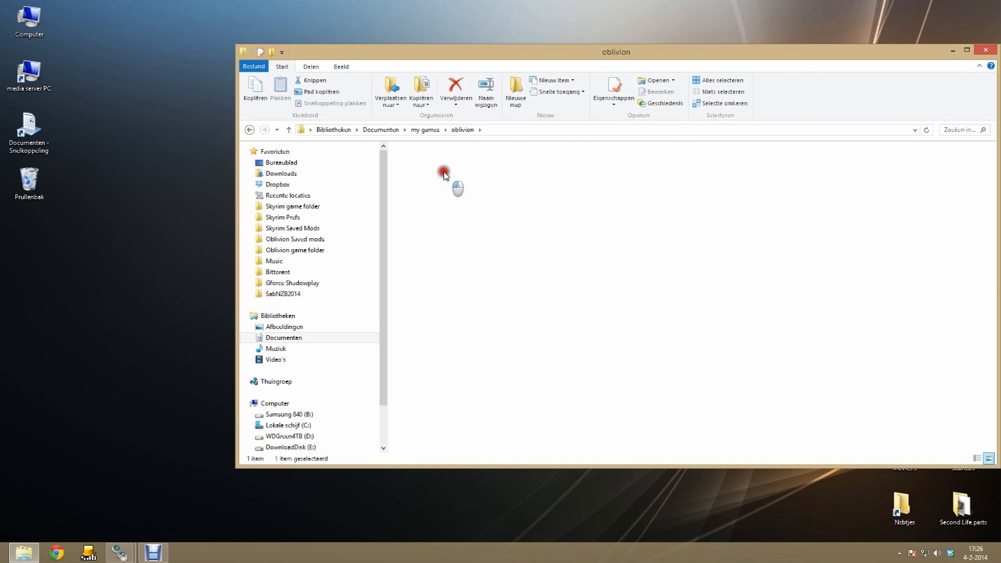
key(BackSpace)
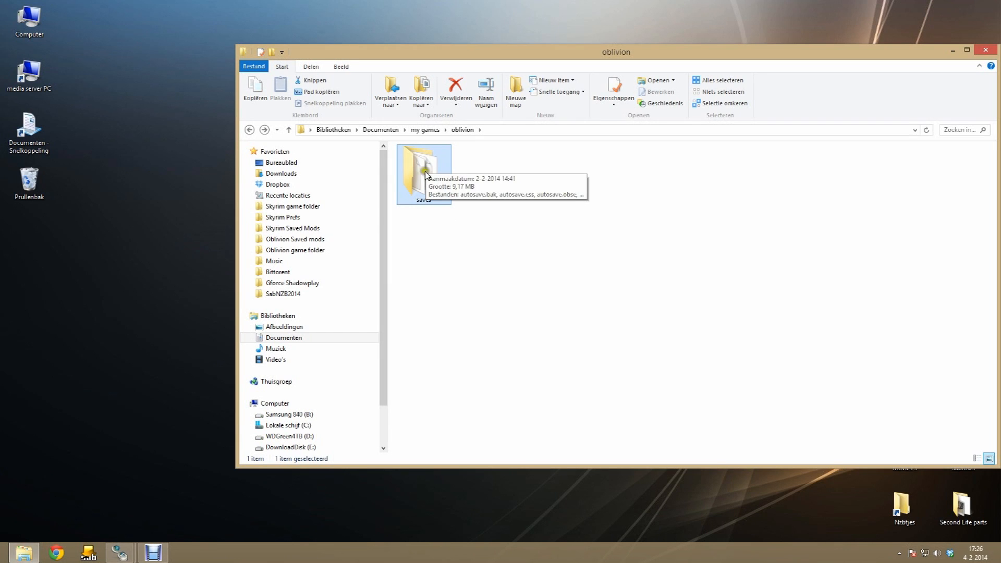
key(Delete)
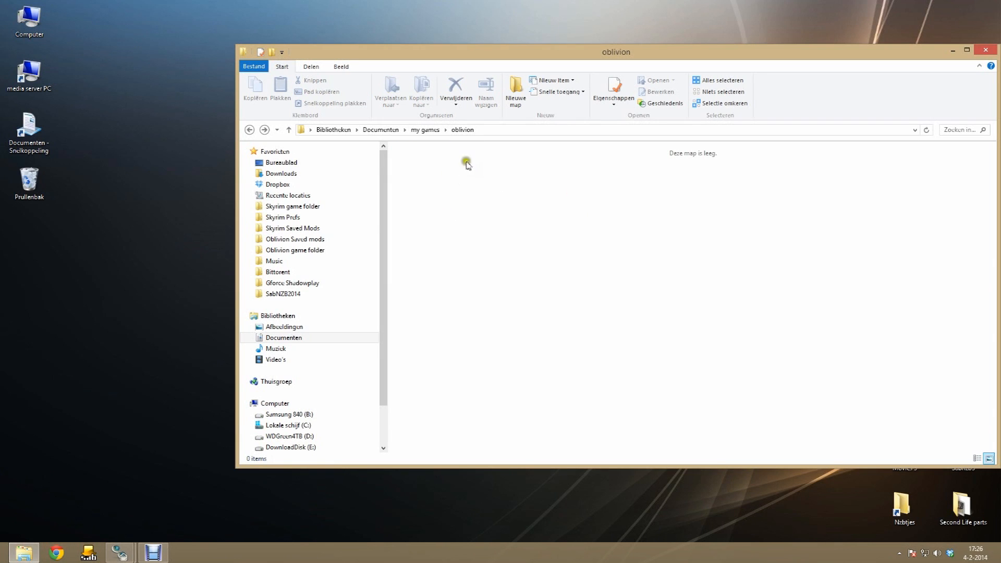
Close the File Explorer window and empty the Recycle Bin
click(986, 52)
right_click(30, 180)
click(78, 210)
click(542, 284)
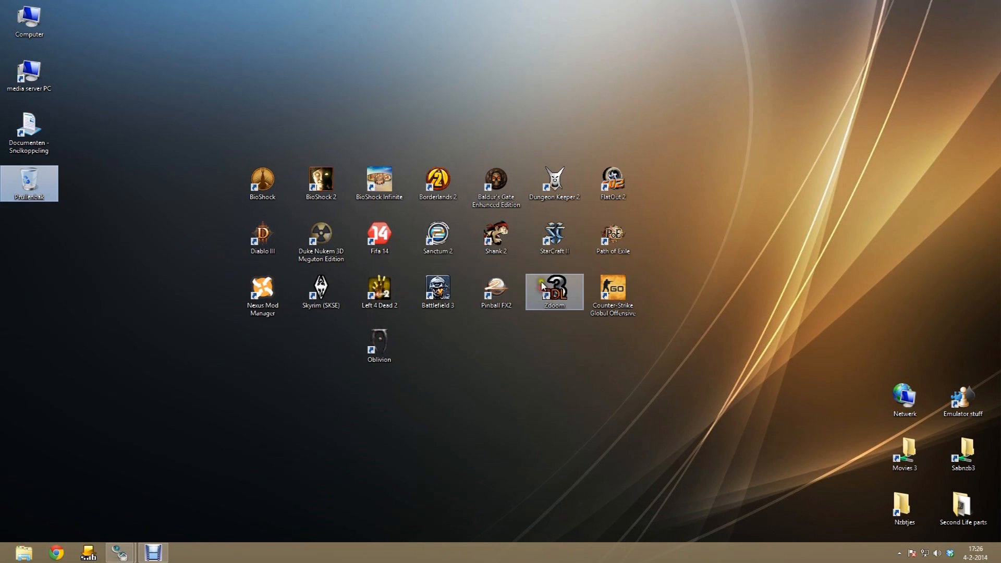
click(899, 553)
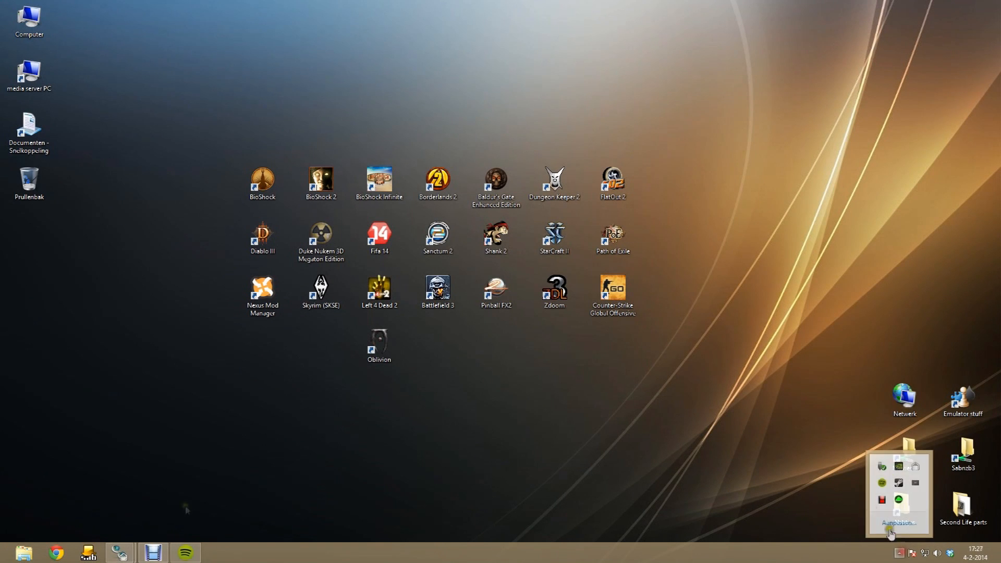
right_click(898, 483)
click(821, 401)
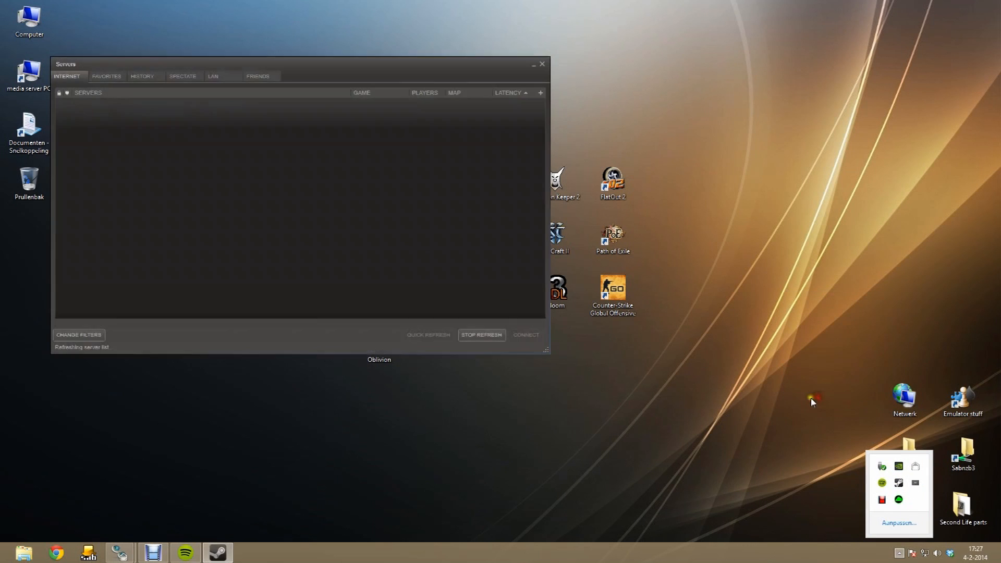
click(545, 64)
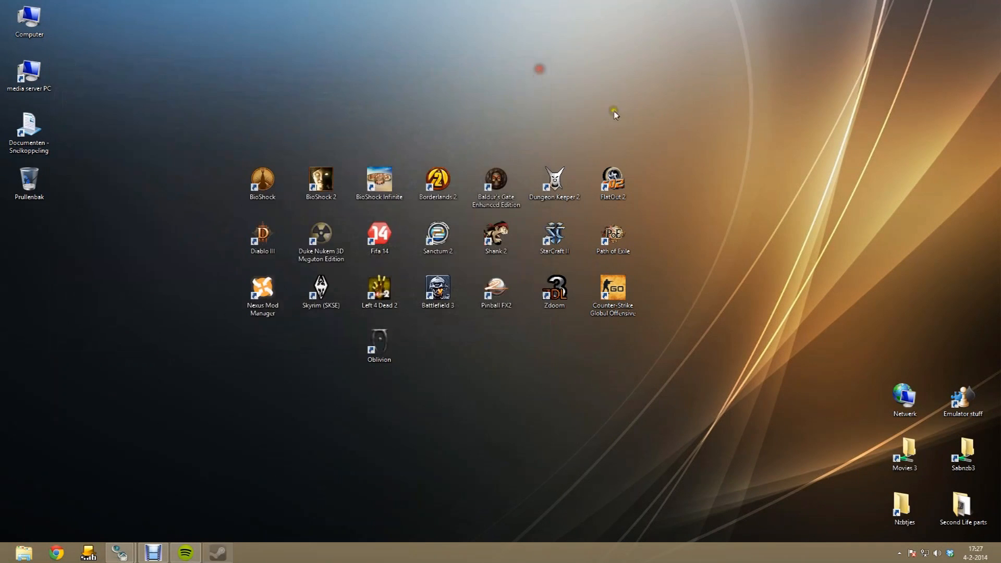
Install The Elder Scrolls IV: Oblivion from the Steam library, choosing C:\Programs\Steam as the install location
click(898, 551)
right_click(899, 483)
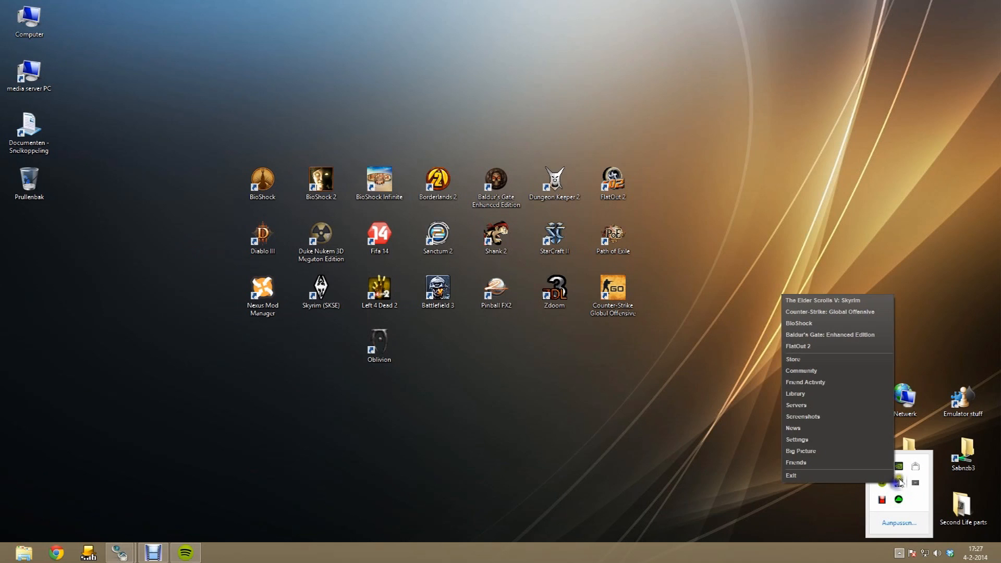
click(796, 394)
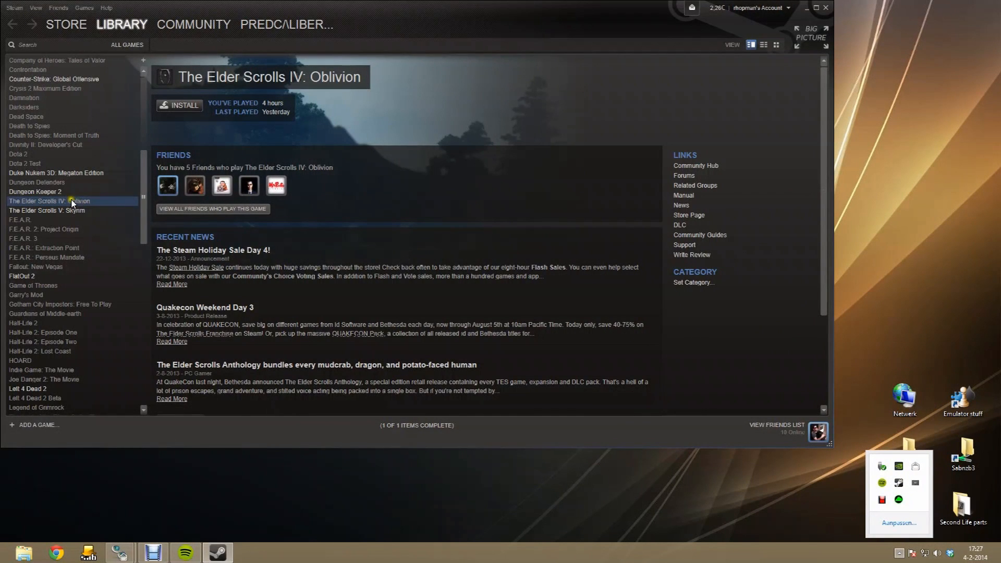
double_click(72, 202)
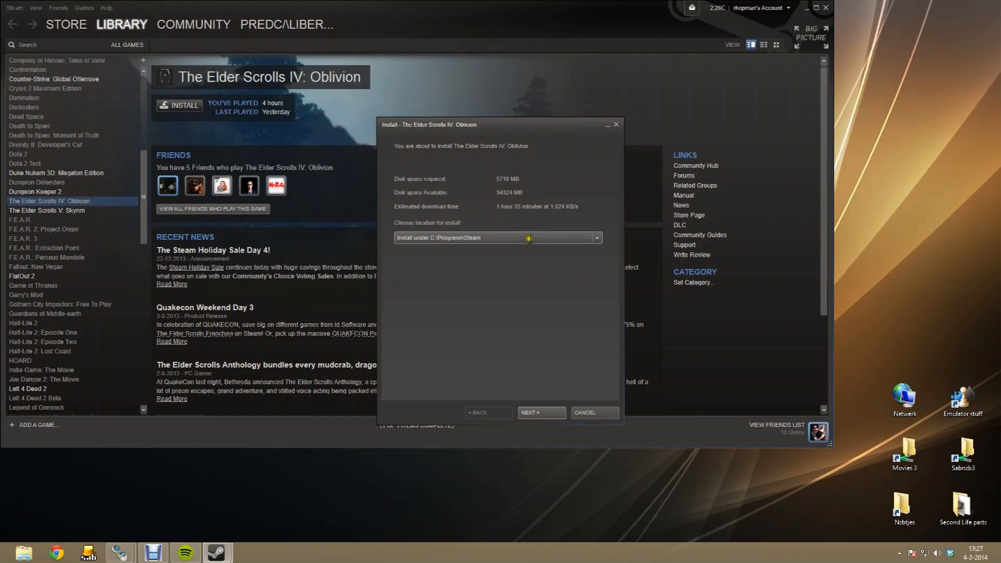
click(596, 239)
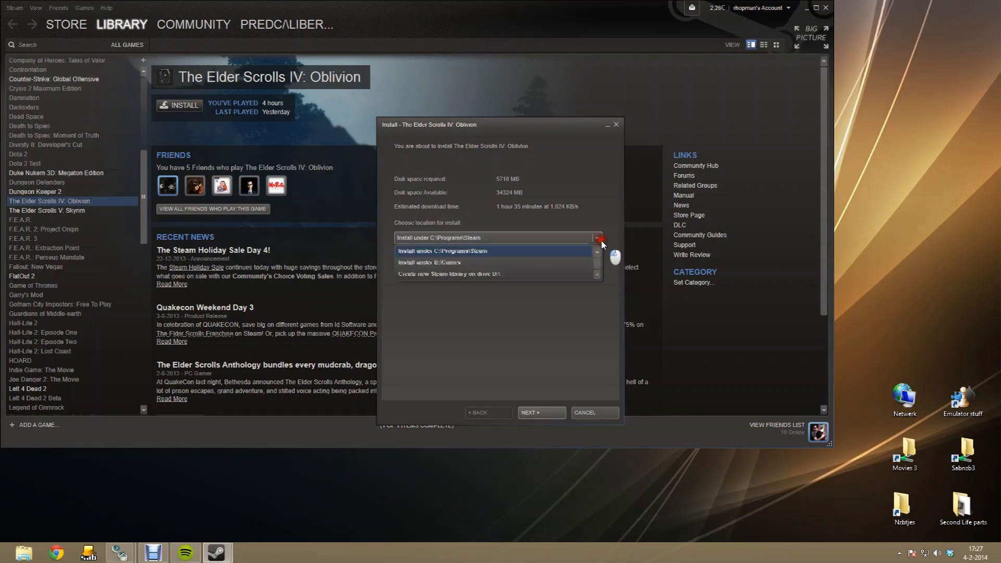
click(512, 251)
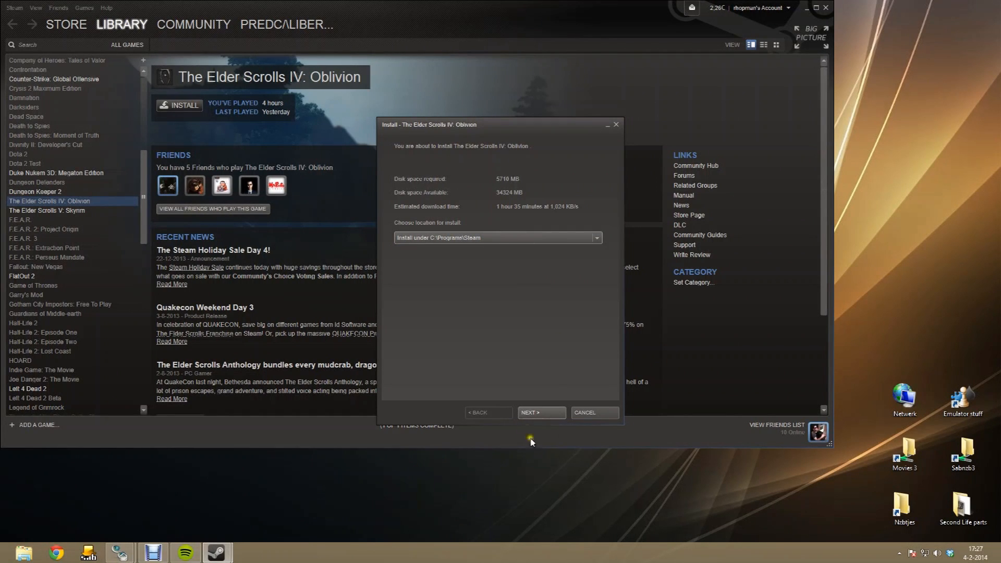
click(533, 413)
click(529, 412)
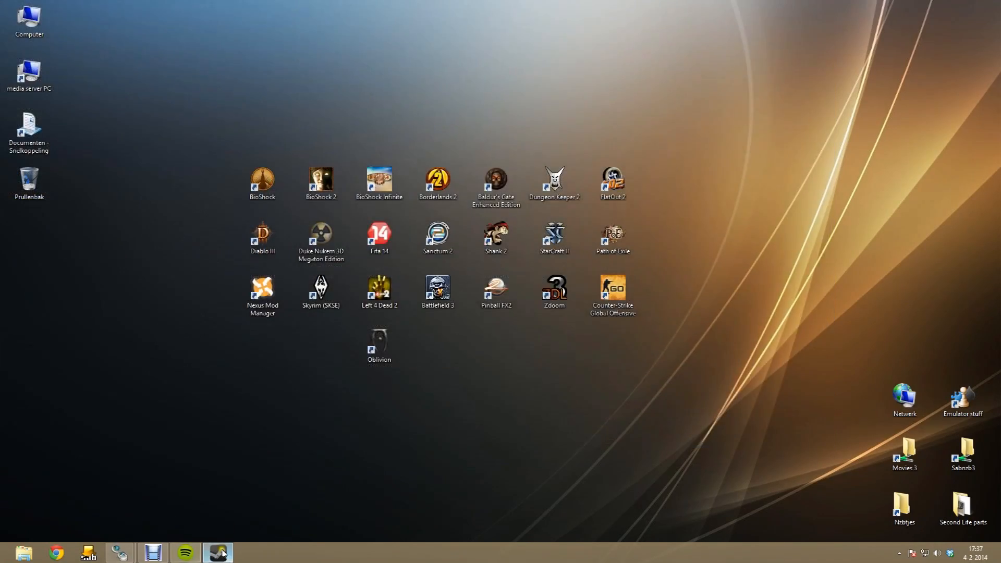
Launch Oblivion from the Steam library and accept the launcher's automatic video hardware detection
click(219, 553)
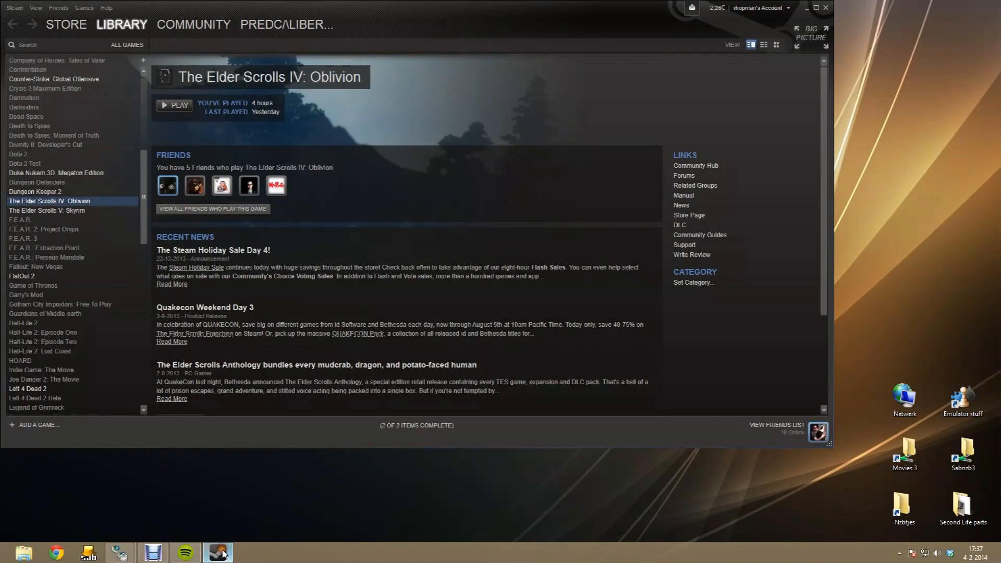
click(169, 106)
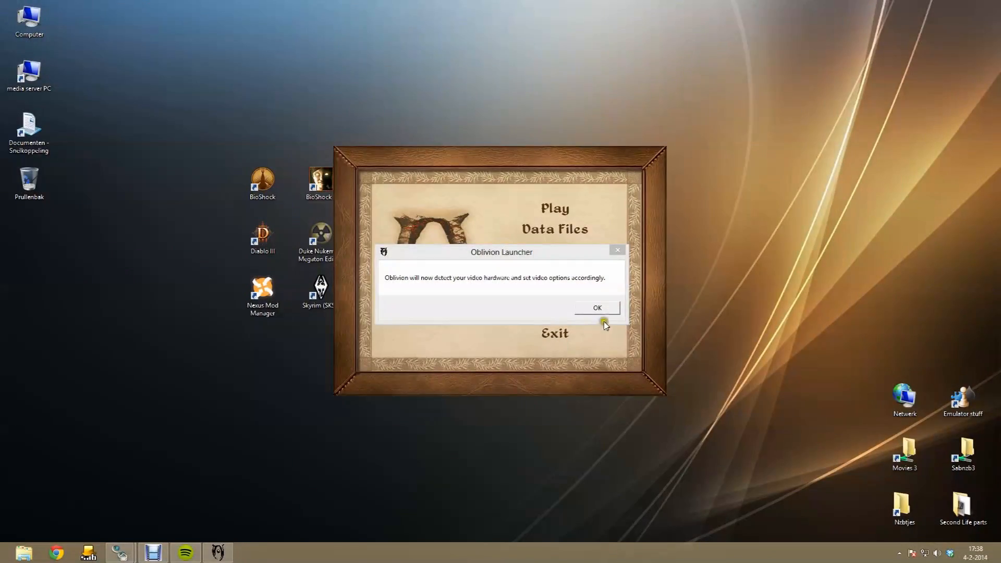
click(598, 308)
click(598, 311)
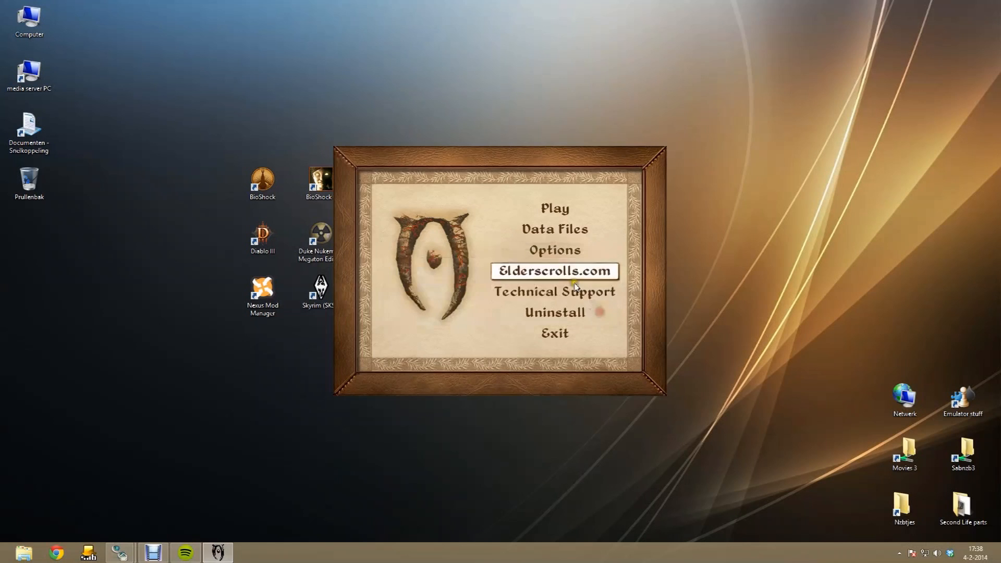
Set the launcher's video quality preset to Ultra High and the resolution to 1920x1080 (widescreen)
click(558, 253)
click(600, 329)
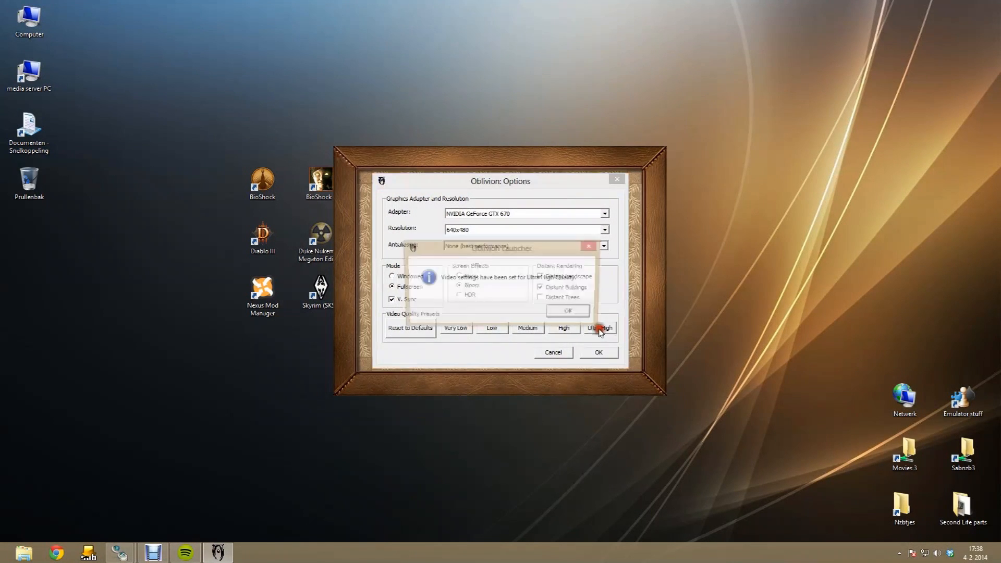
click(572, 311)
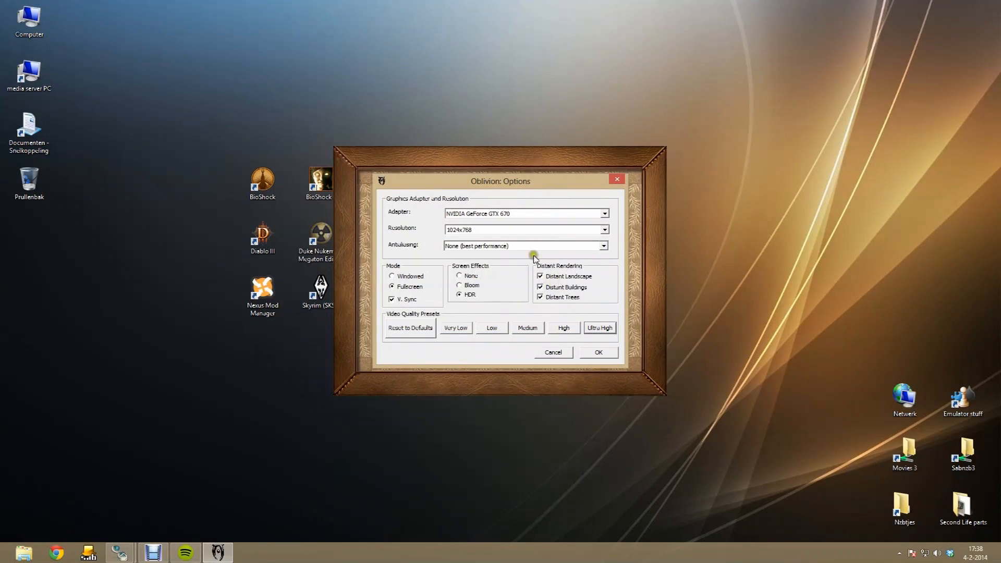
click(501, 228)
click(484, 306)
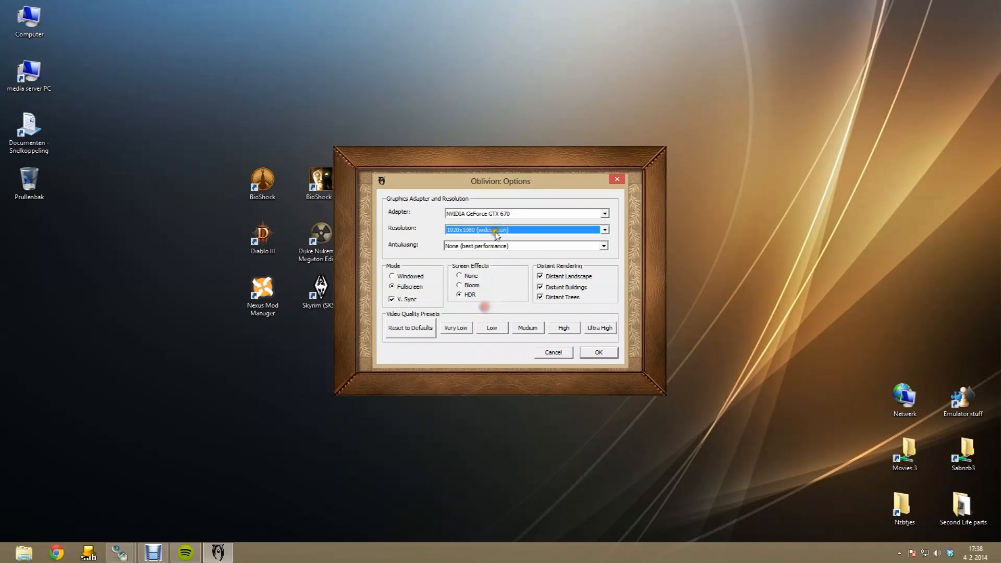
click(598, 354)
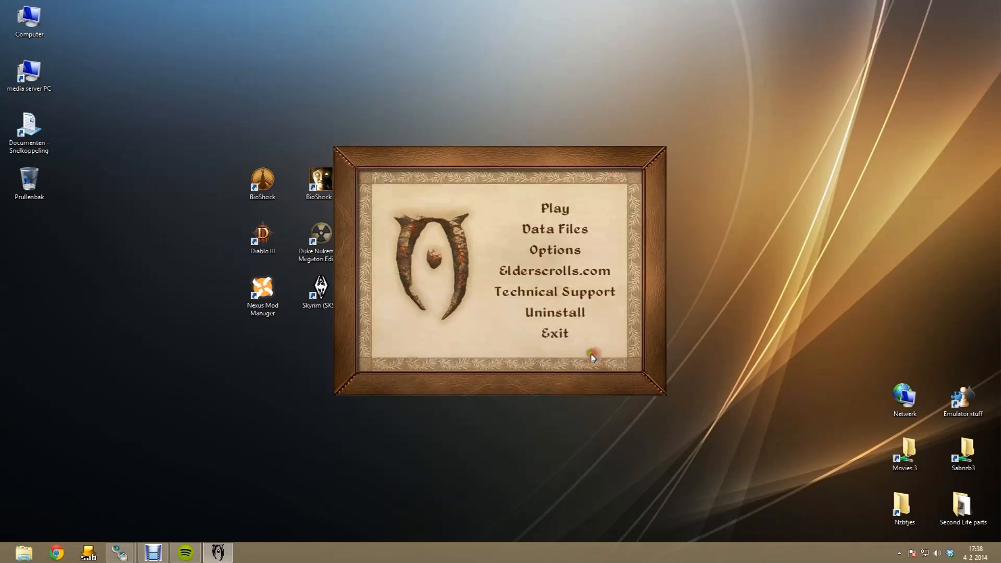
Start the game, pause it once in the game world, and open the video options
click(573, 208)
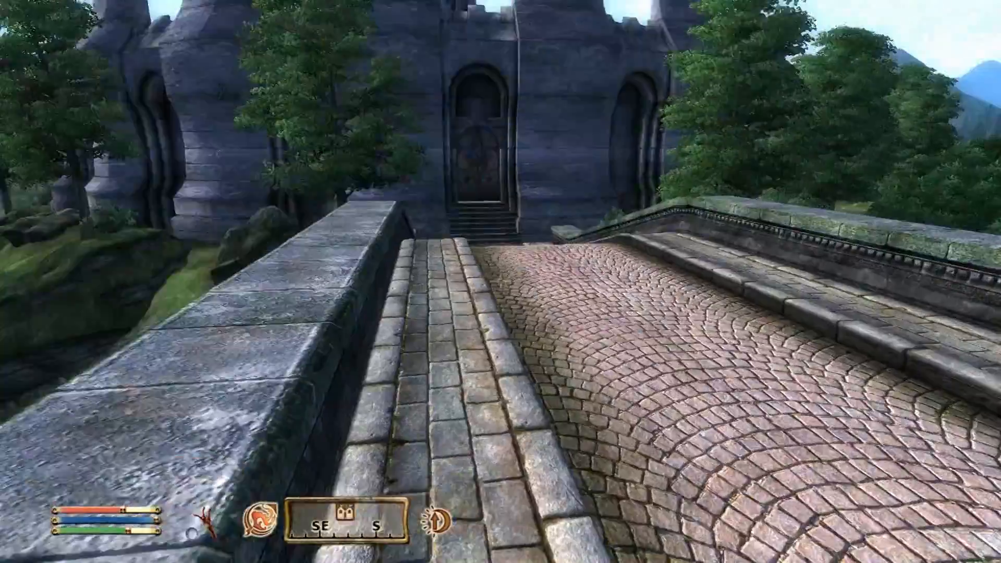
key(Escape)
click(521, 328)
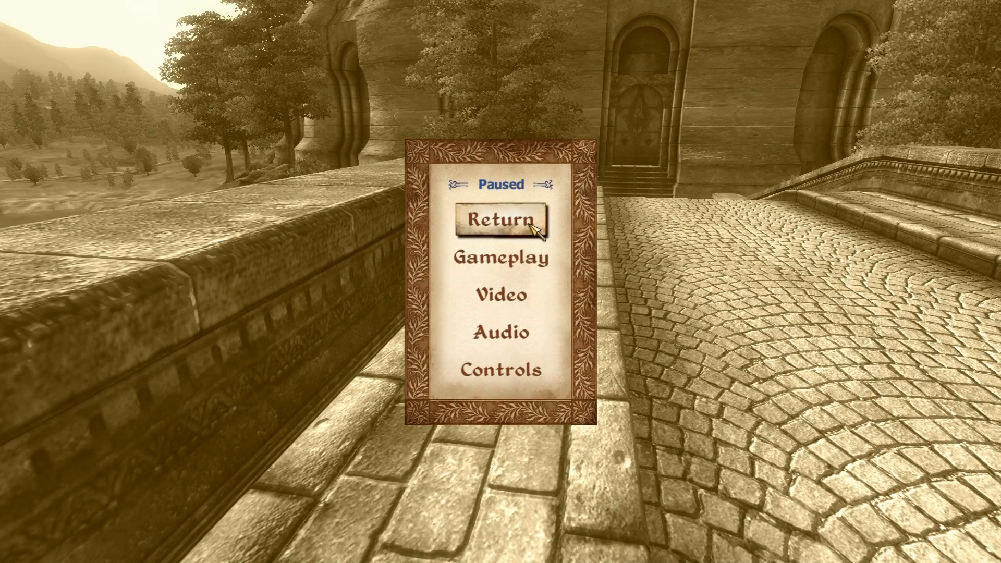
click(508, 294)
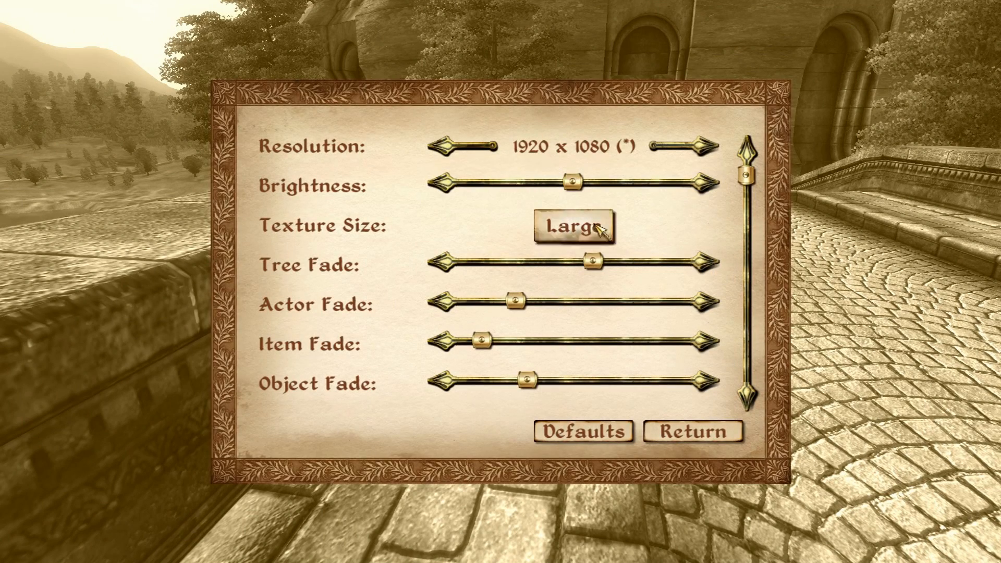
Raise Tree Fade, Actor Fade, Item Fade, Object Fade and Grass Distance to their maximum
drag(595, 261, 707, 271)
drag(517, 302, 683, 302)
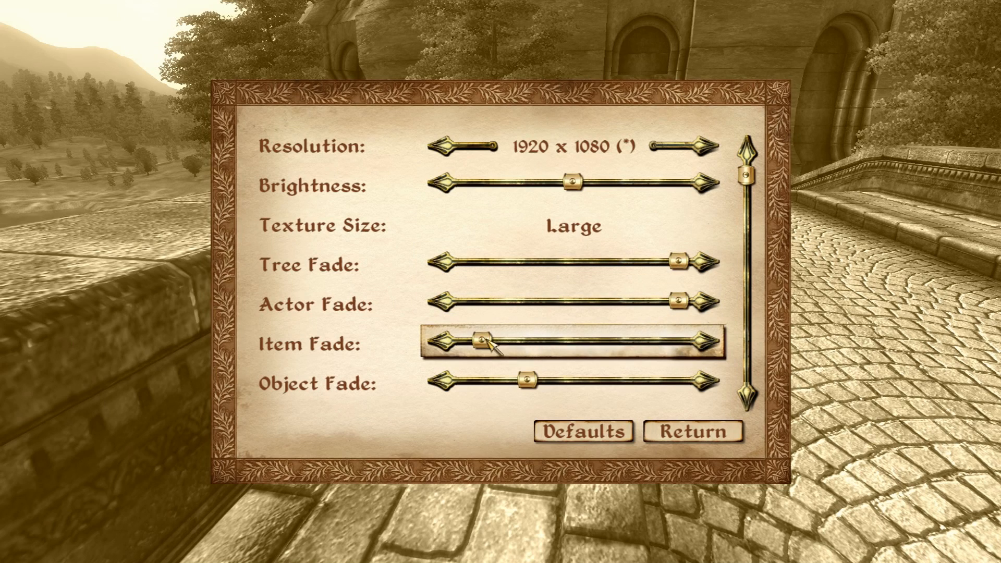
drag(498, 346, 706, 346)
scroll(694, 346, down, 2)
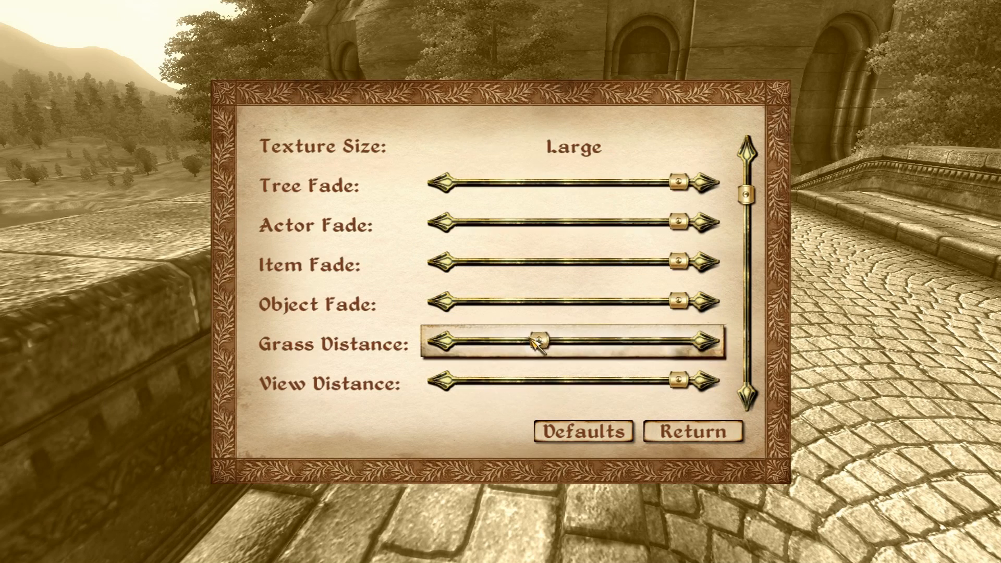
drag(544, 342, 718, 342)
Raise interior and exterior shadows to the maximum and turn on Self Shadows and Shadows on Grass
scroll(720, 346, down, 3)
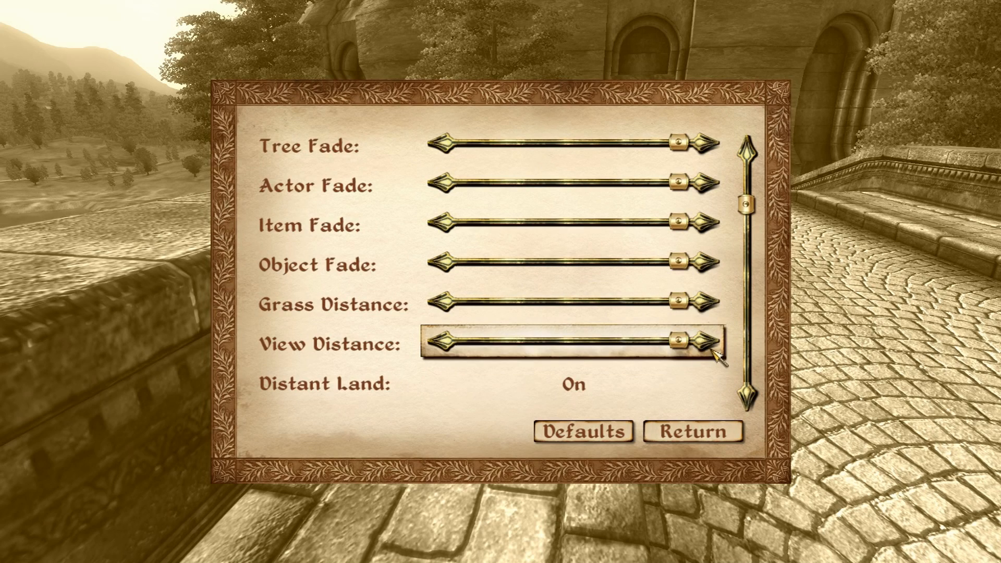
scroll(595, 311, down, 2)
drag(557, 348, 681, 346)
scroll(652, 383, down, 2)
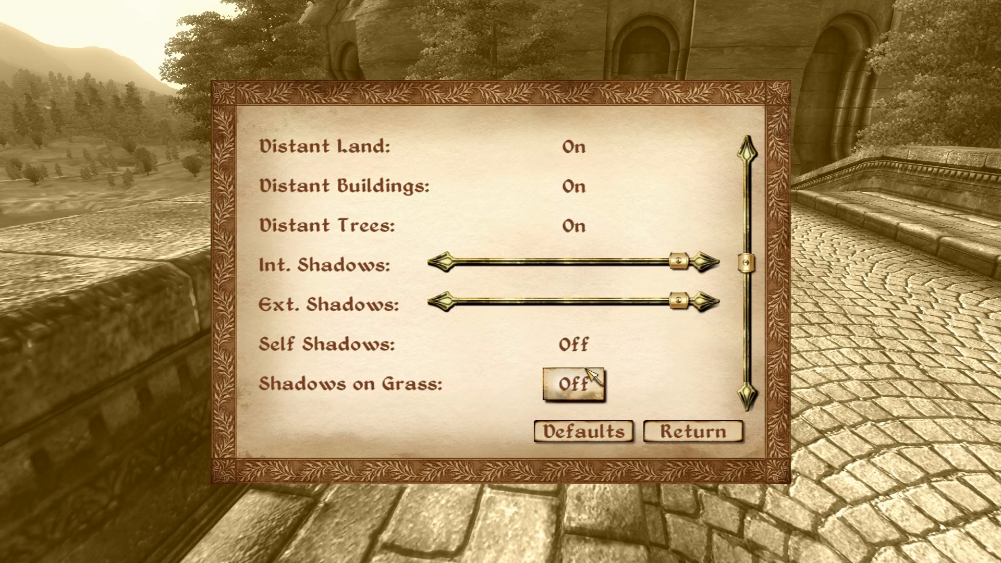
click(581, 385)
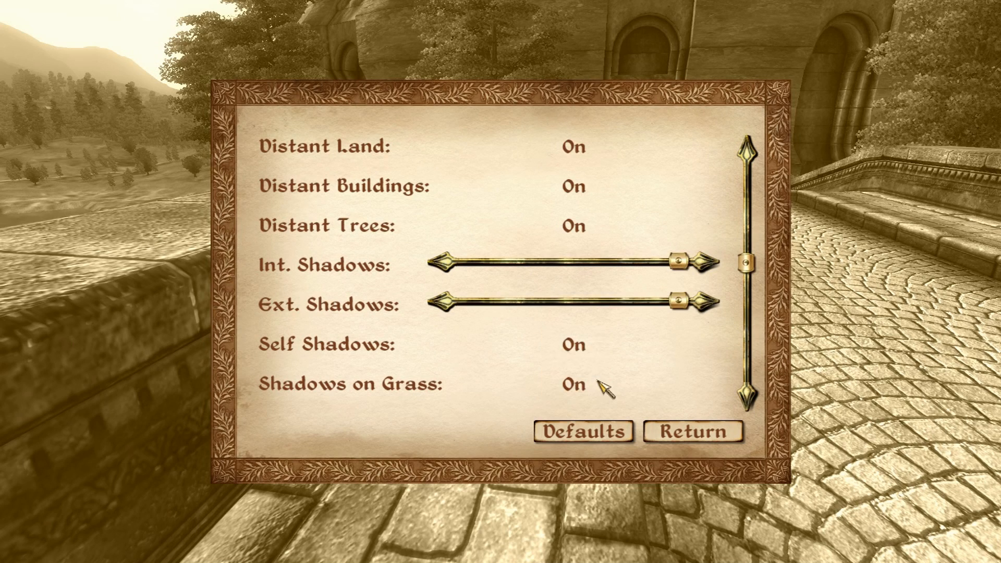
Set Shadow Filtering to High and raise Specular Distance to the maximum
scroll(594, 386, down, 1)
scroll(581, 373, down, 2)
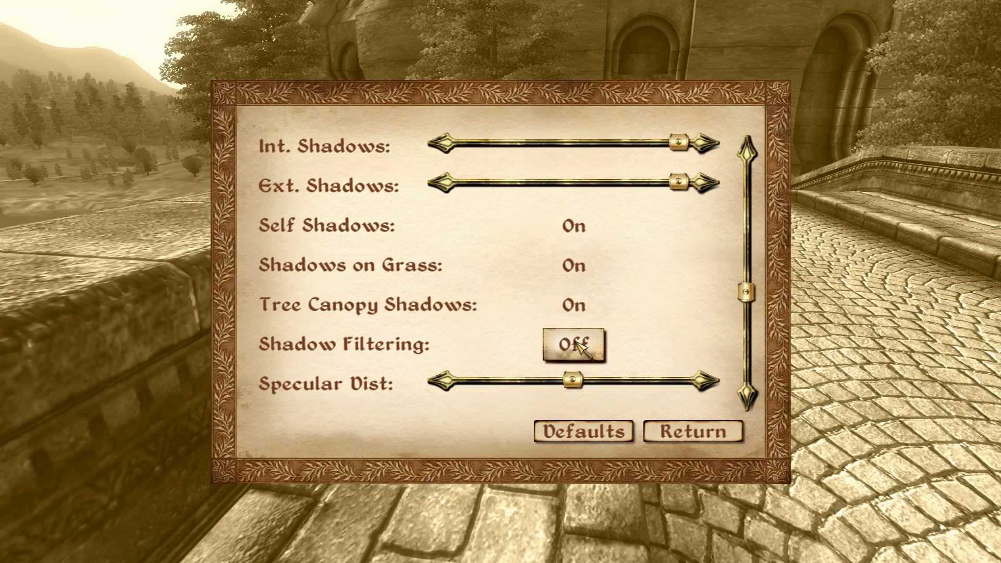
scroll(571, 360, down, 1)
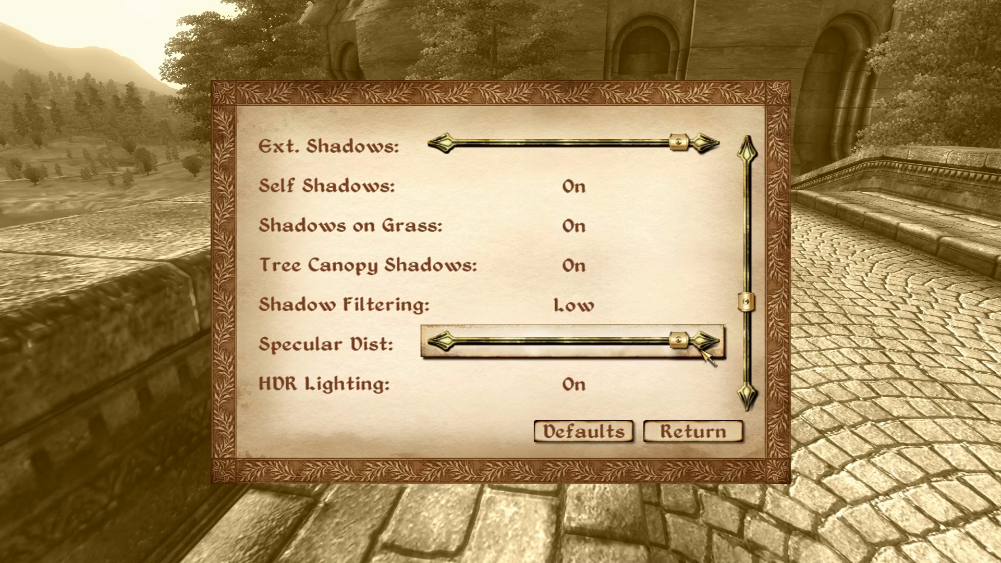
click(600, 339)
click(591, 315)
click(647, 341)
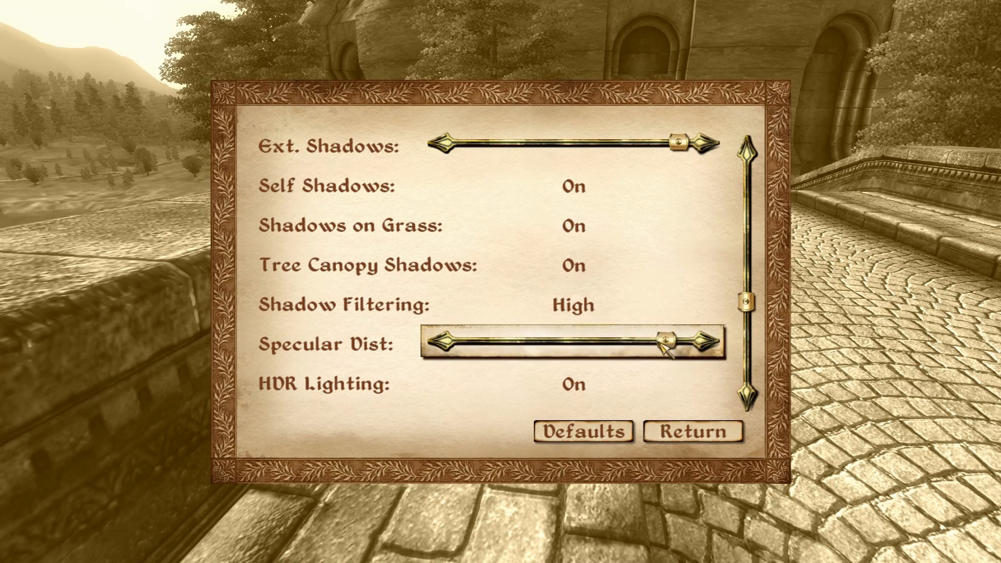
Set Water Detail to High, and make sure water reflections, water ripples and window reflections are on and Blood Decals is High
scroll(625, 334, down, 2)
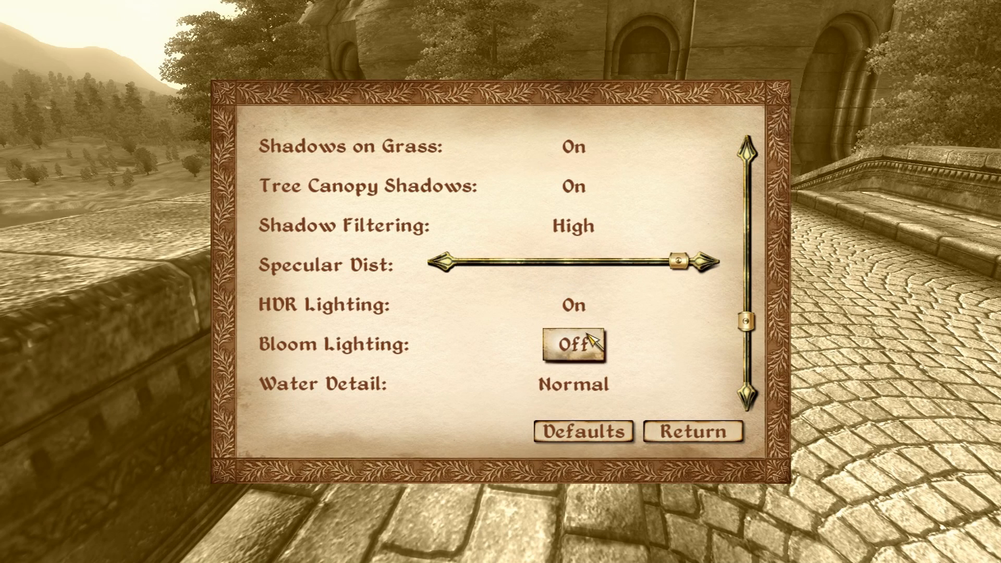
scroll(619, 353, down, 1)
click(596, 350)
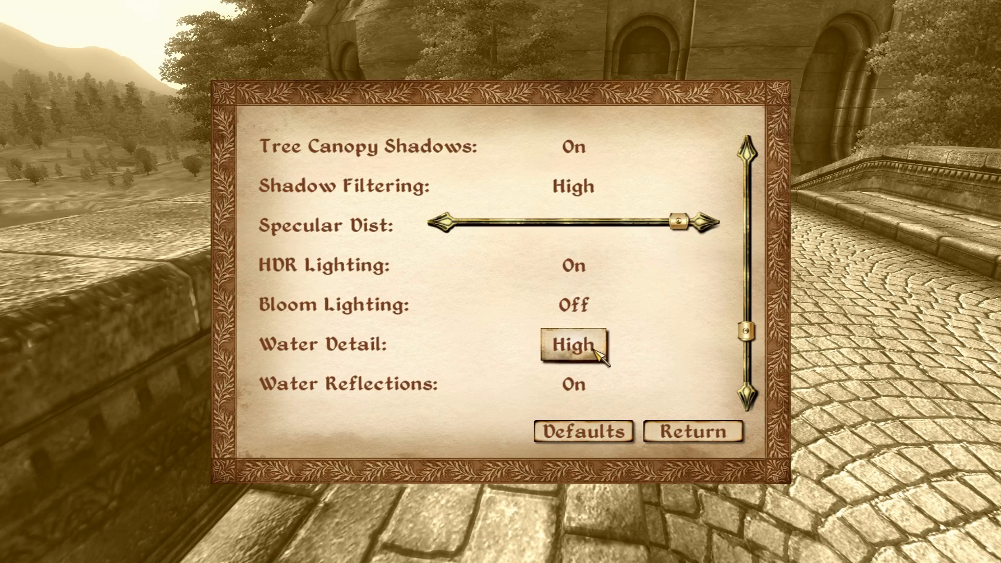
scroll(587, 352, down, 1)
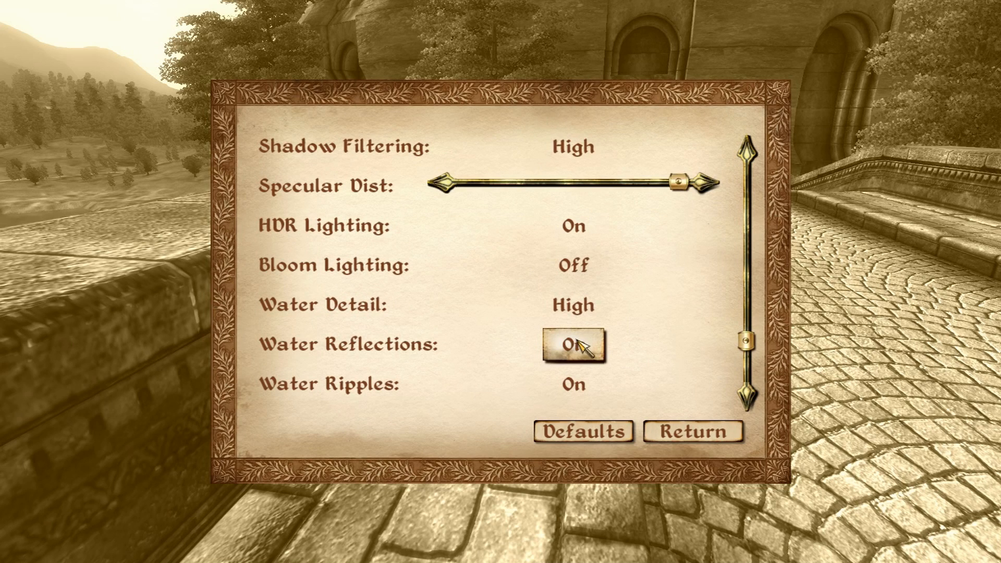
click(583, 342)
scroll(593, 324, down, 1)
scroll(593, 325, down, 1)
scroll(587, 342, down, 1)
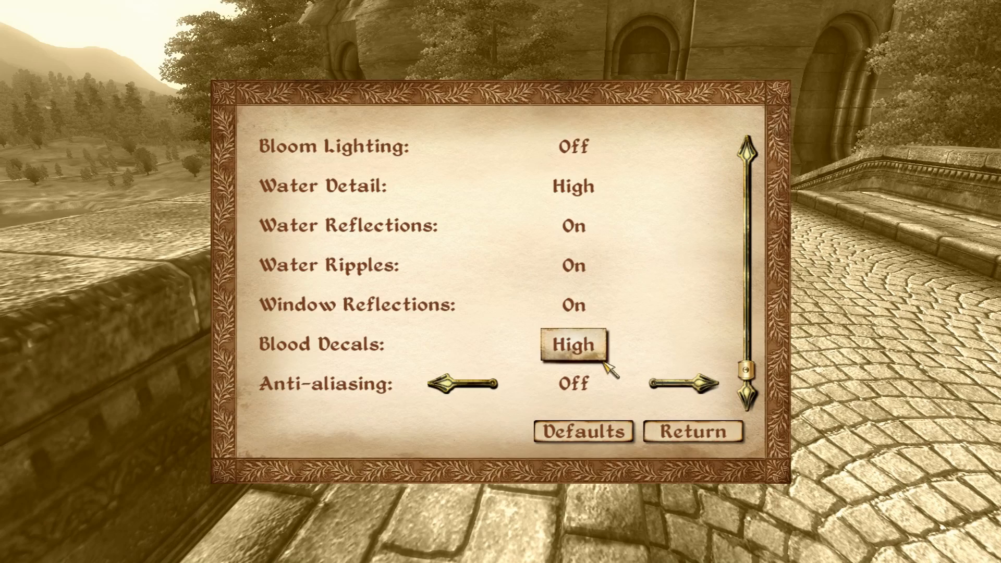
Leave the video options and return from the pause menu to the game
click(687, 432)
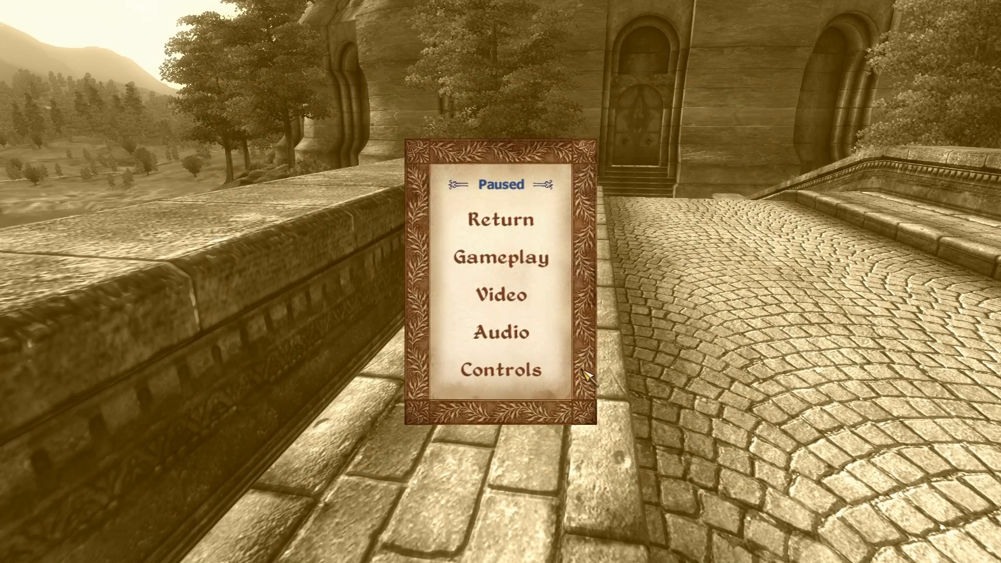
click(537, 227)
click(537, 227)
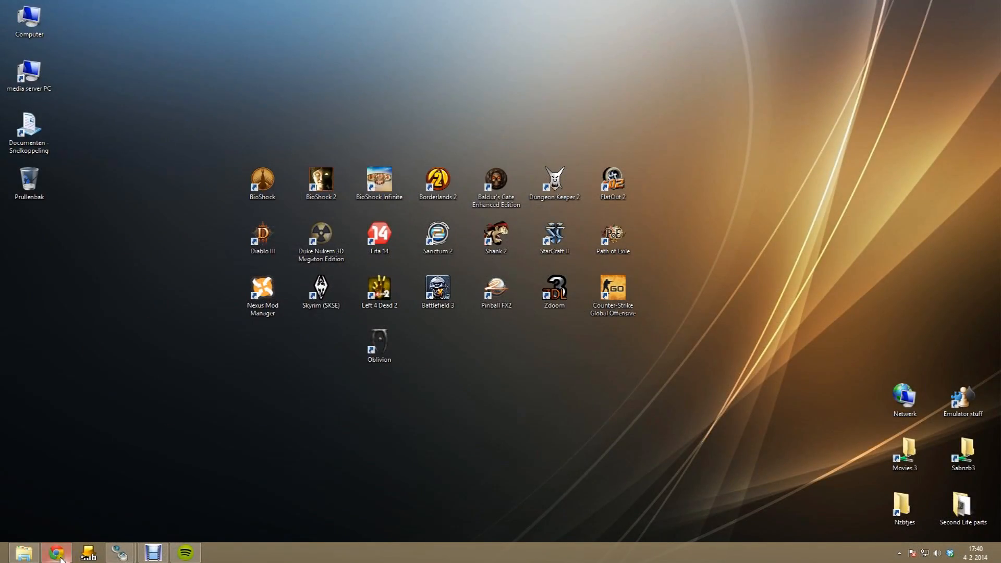
View the Oblivion Nexus site at nexusmods.com in Chrome and minimize the browser
click(59, 557)
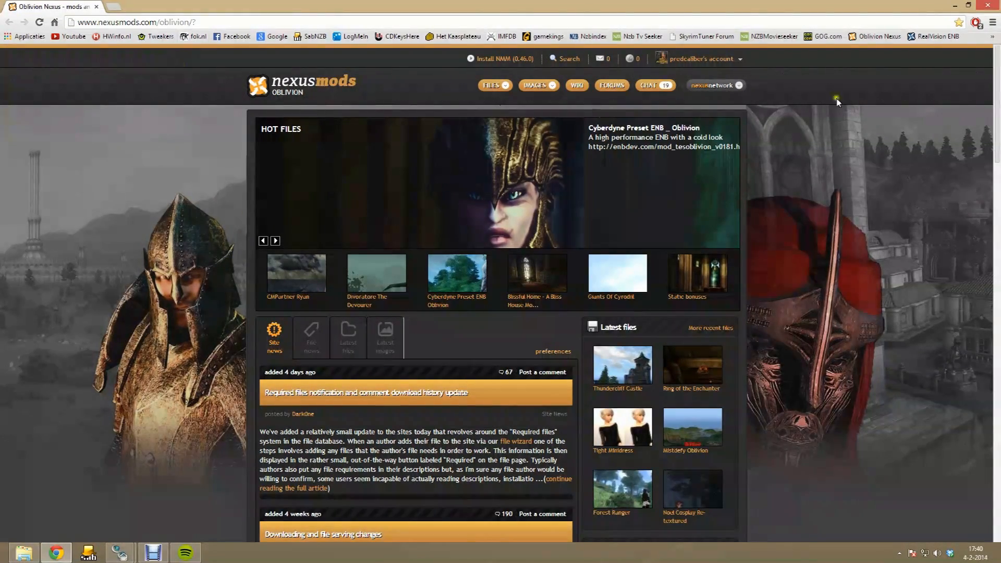
click(953, 6)
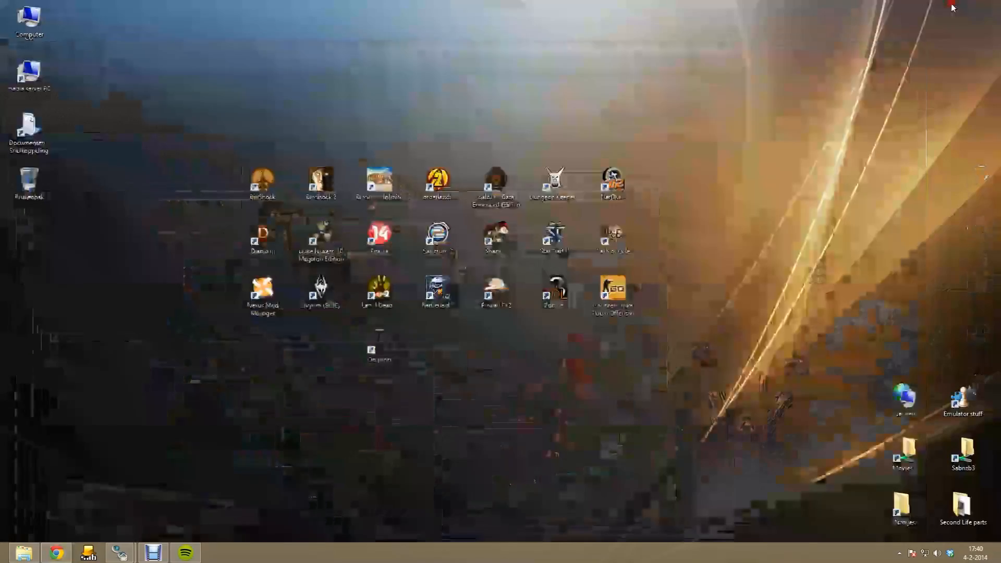
Check the full paths of the Oblivion game folder and the Oblivion Saved mods folder in File Explorer
click(24, 554)
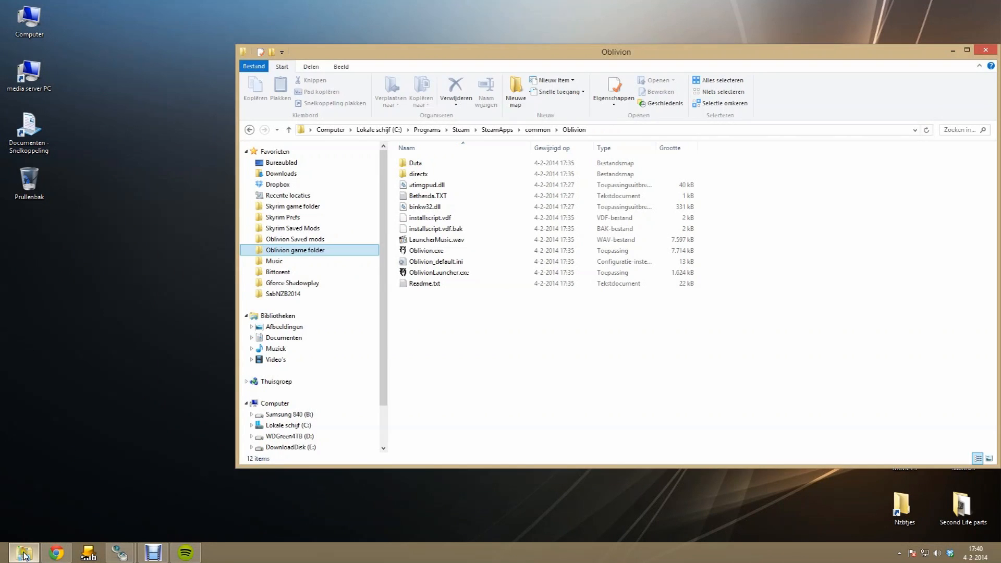
click(609, 129)
click(471, 132)
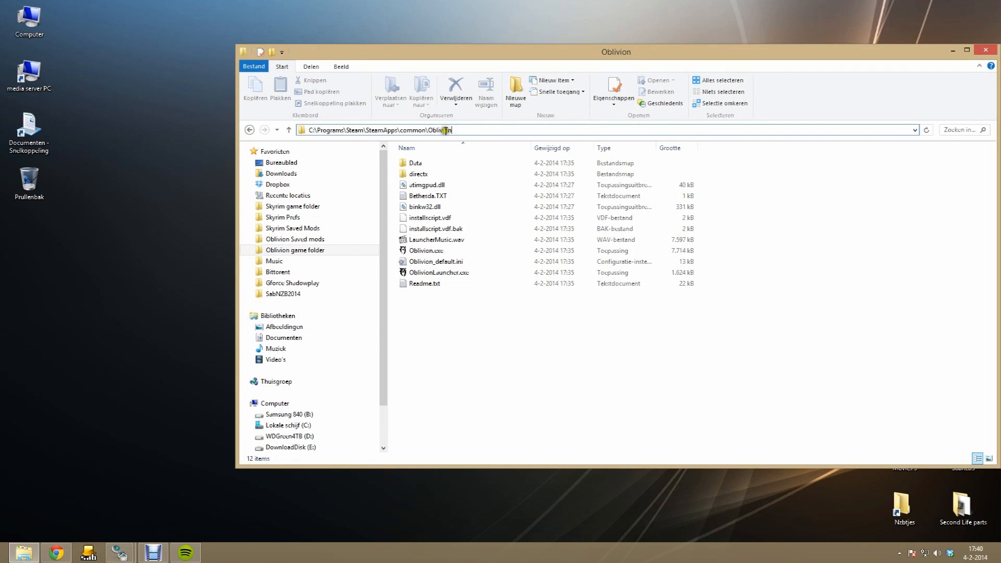
click(318, 239)
click(515, 130)
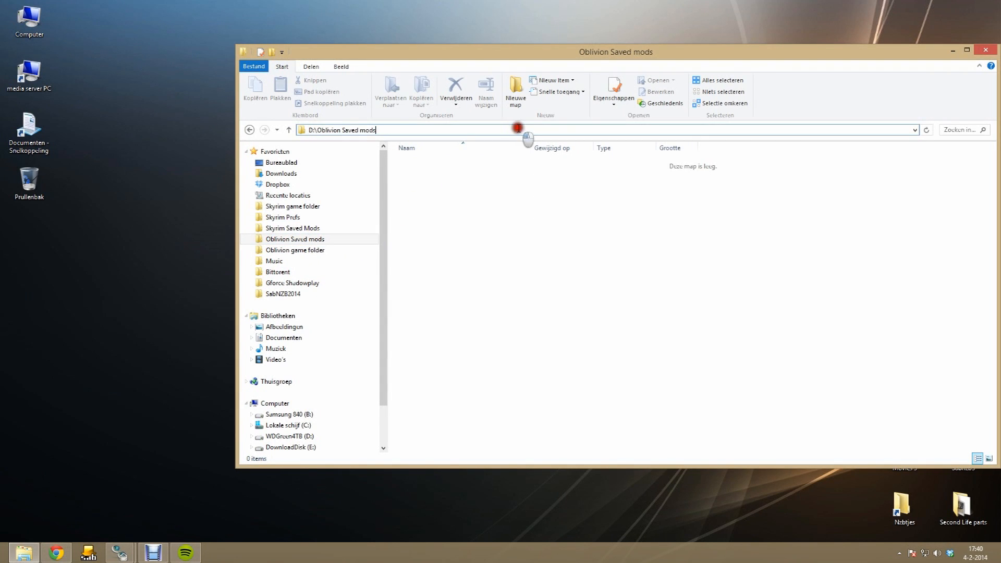
Check the full path of the Oblivion Saved mods folder on drive D once more and minimize File Explorer
click(430, 186)
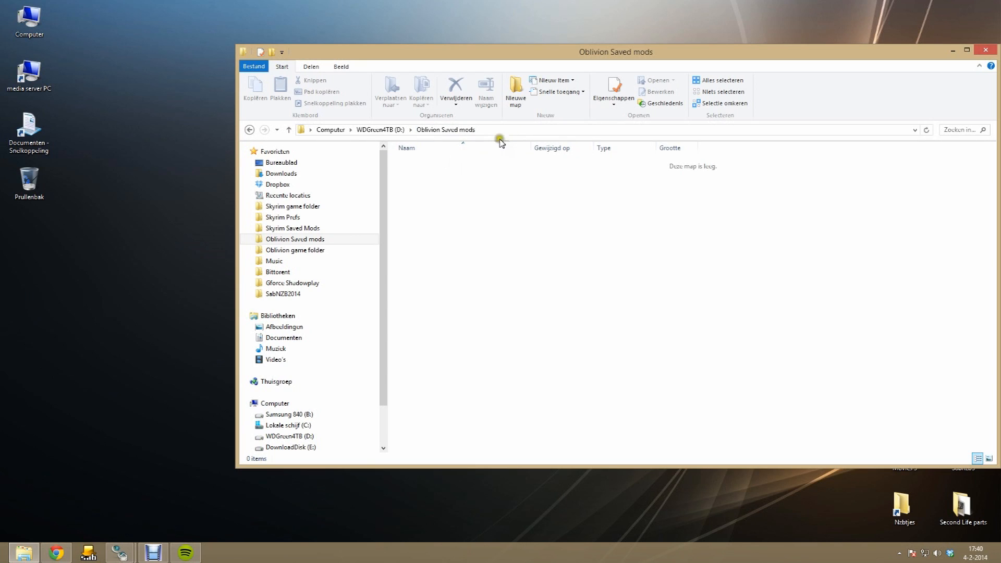
click(515, 131)
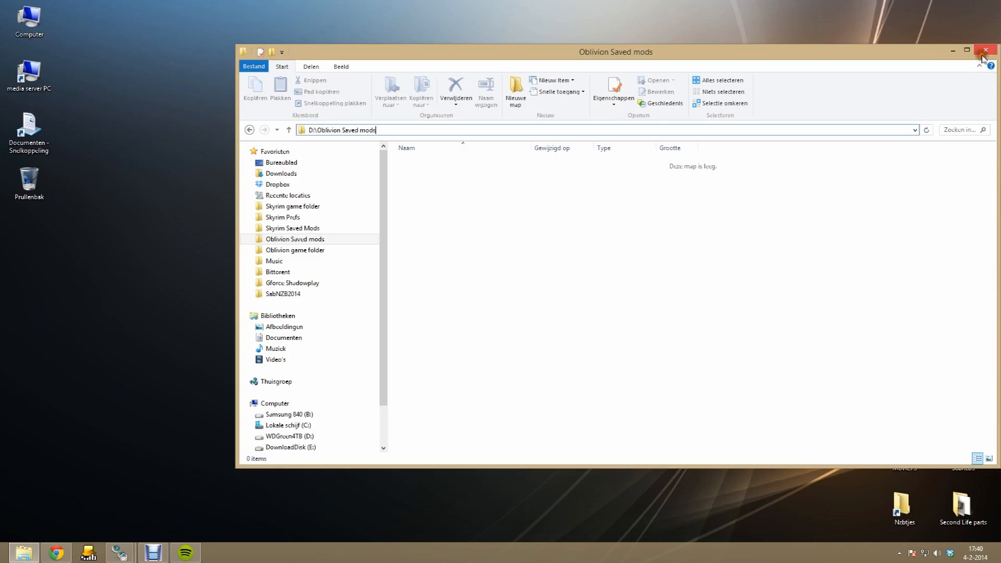
click(23, 553)
Switch to Chrome, view the Nexus Mod Manager install page on Oblivion Nexus, and return to the desktop
click(56, 553)
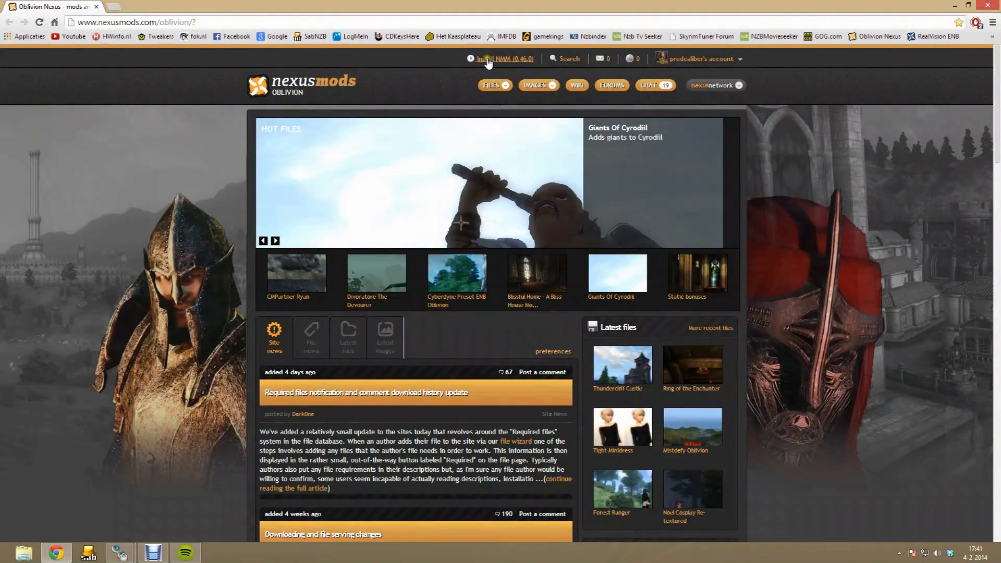
click(488, 60)
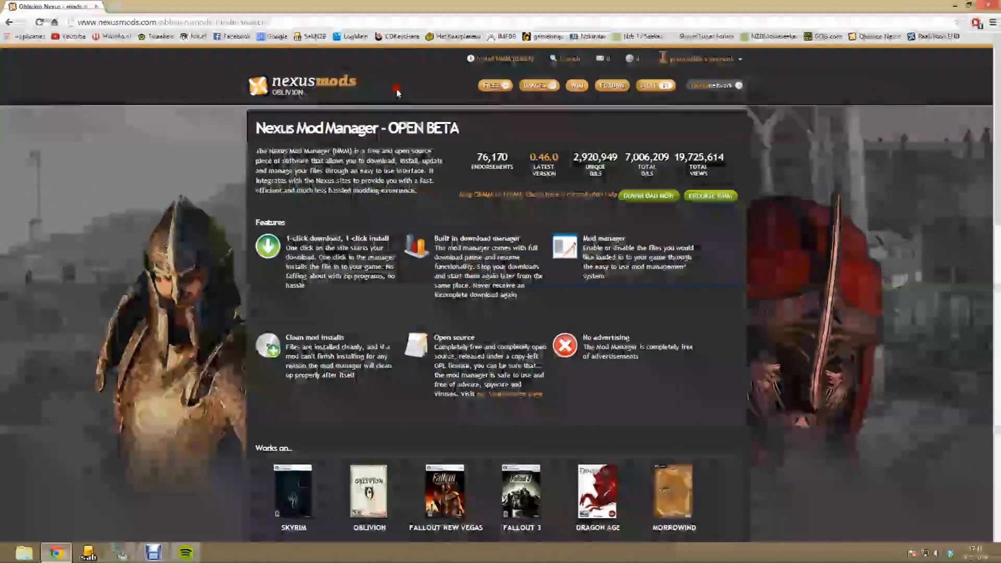
click(997, 558)
Launch Nexus Mod Manager and rescan the installed games
click(245, 298)
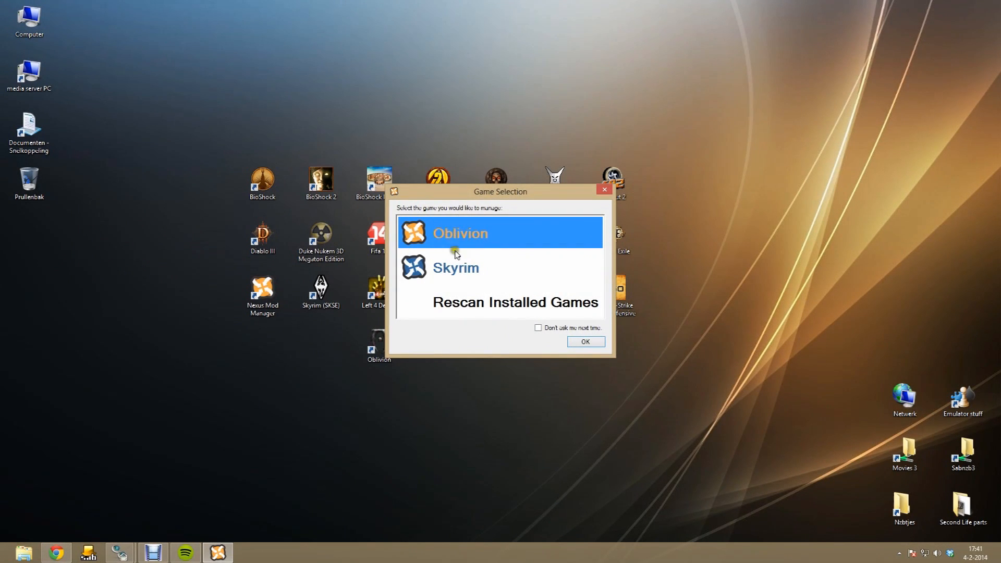
click(504, 310)
click(596, 341)
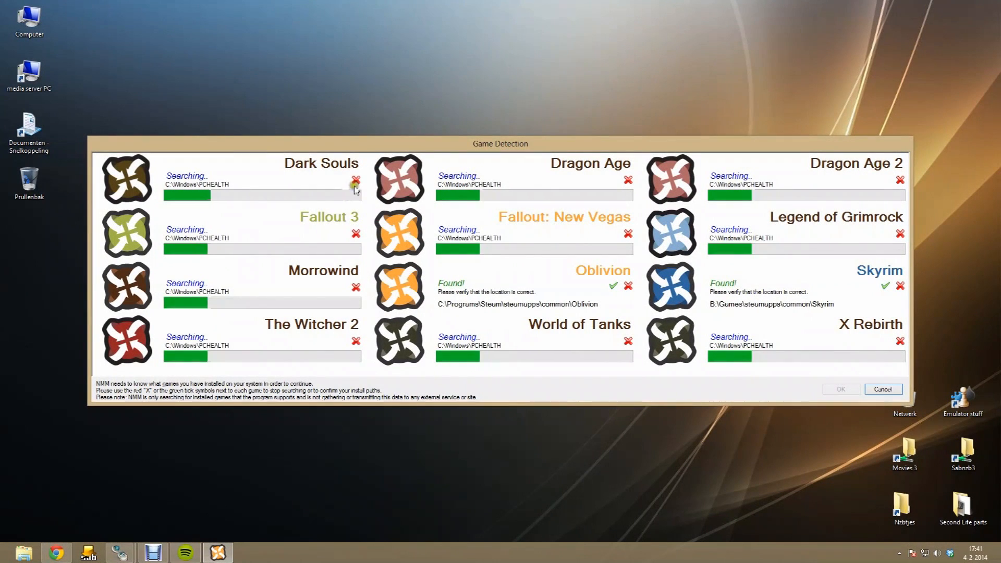
Stop the game search for Dark Souls, Fallout 3, Morrowind, The Witcher 2, Dragon Age, Fallout: New Vegas and World of Tanks
click(355, 179)
click(356, 233)
click(355, 286)
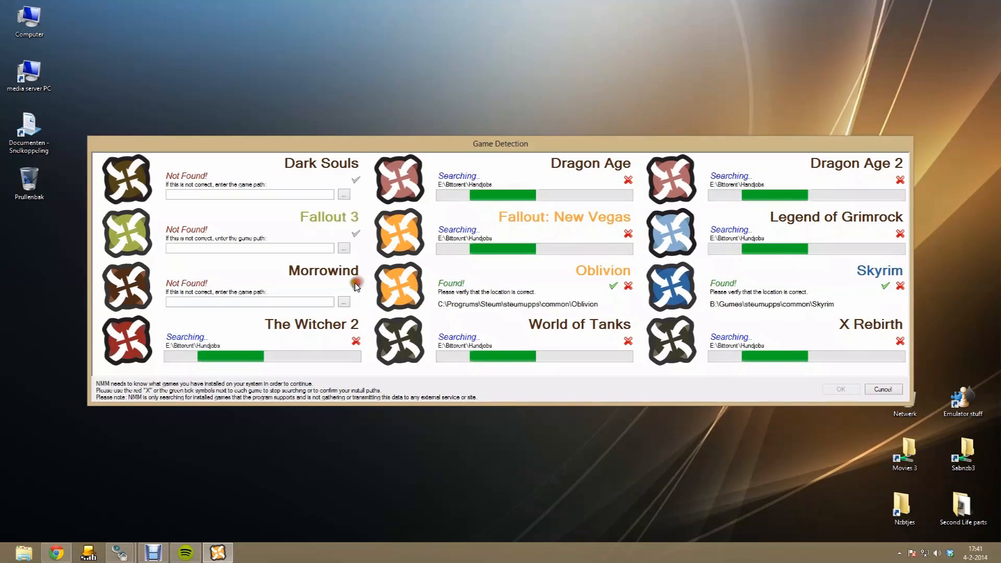
click(356, 341)
click(628, 180)
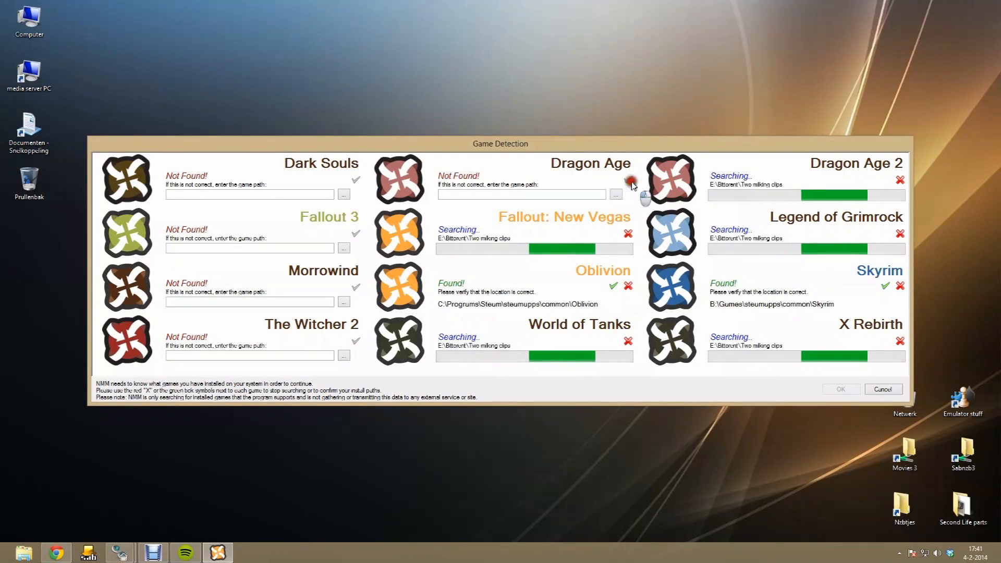
click(629, 234)
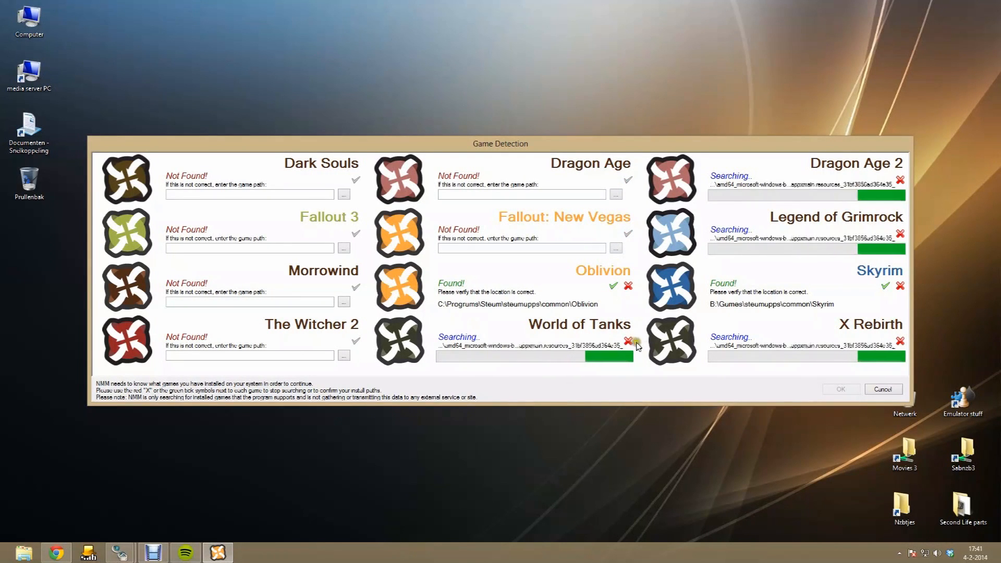
click(628, 341)
Confirm the found Oblivion and Skyrim locations, stop searching for Dragon Age 2, Legend of Grimrock and X Rebirth, and accept the game detection
click(613, 286)
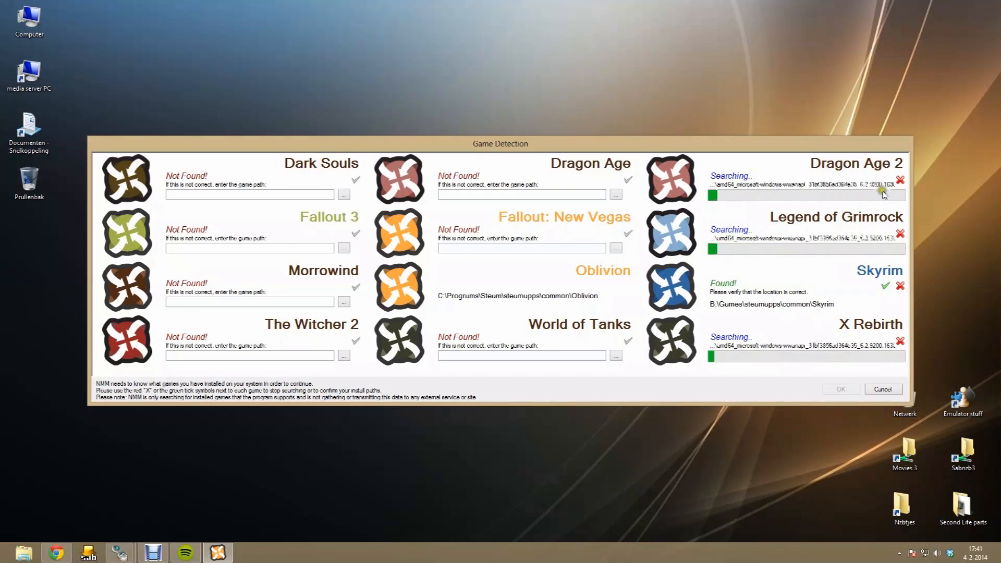
click(901, 180)
click(900, 233)
click(899, 342)
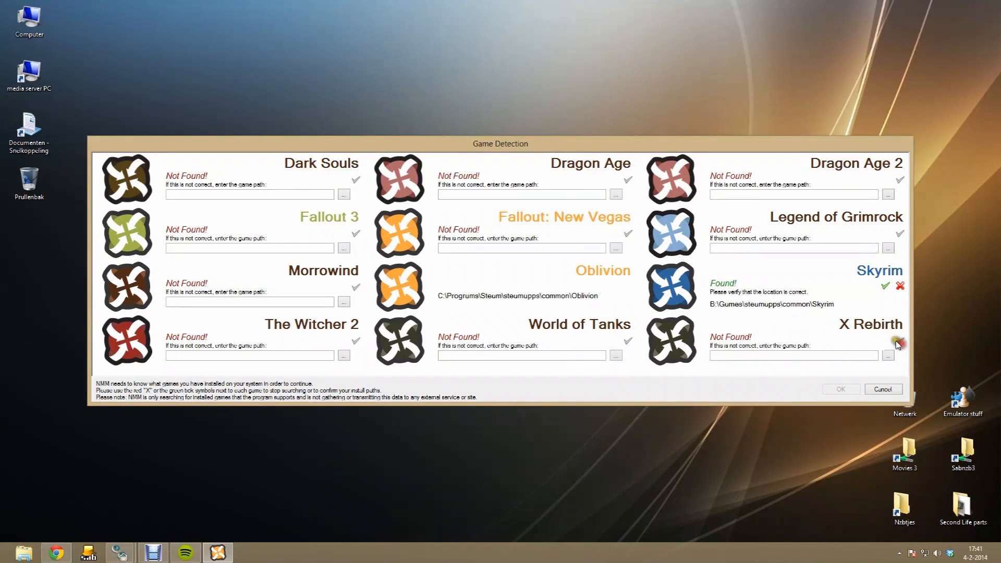
click(884, 286)
click(849, 389)
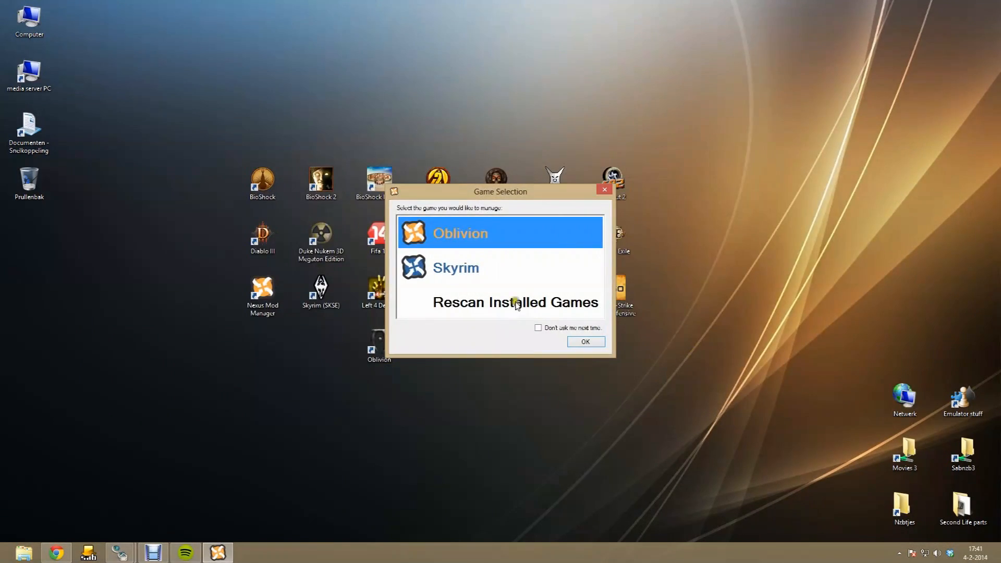
Choose Oblivion as the game to manage and show its plugin list
click(585, 341)
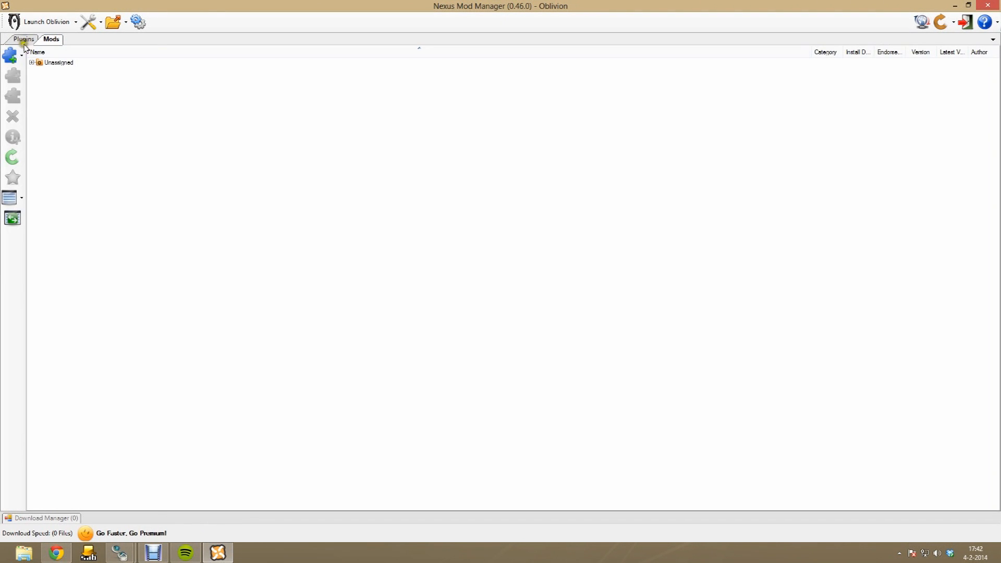
click(24, 40)
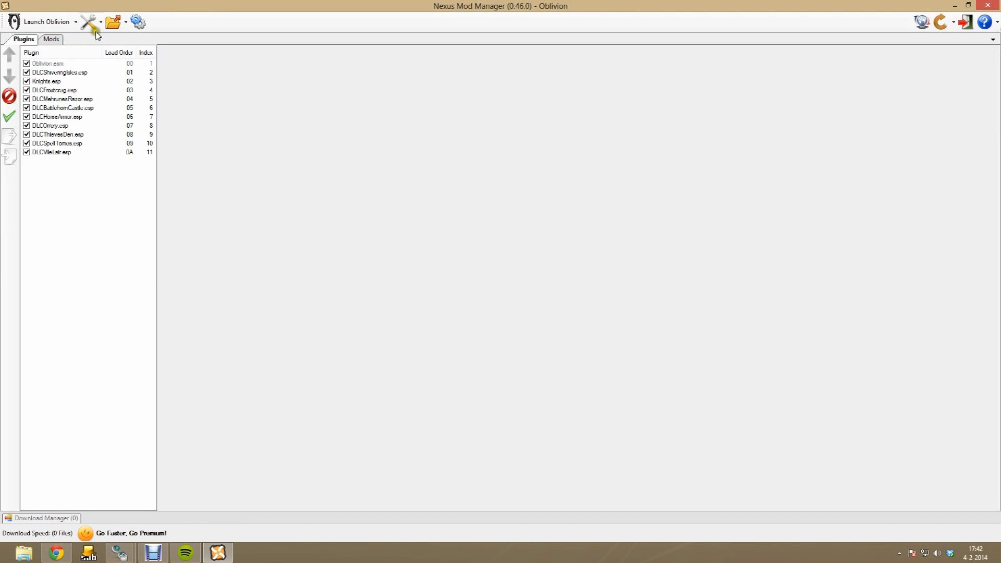
Apply archive invalidation for Oblivion and return to the mods list
click(125, 23)
click(101, 27)
click(101, 24)
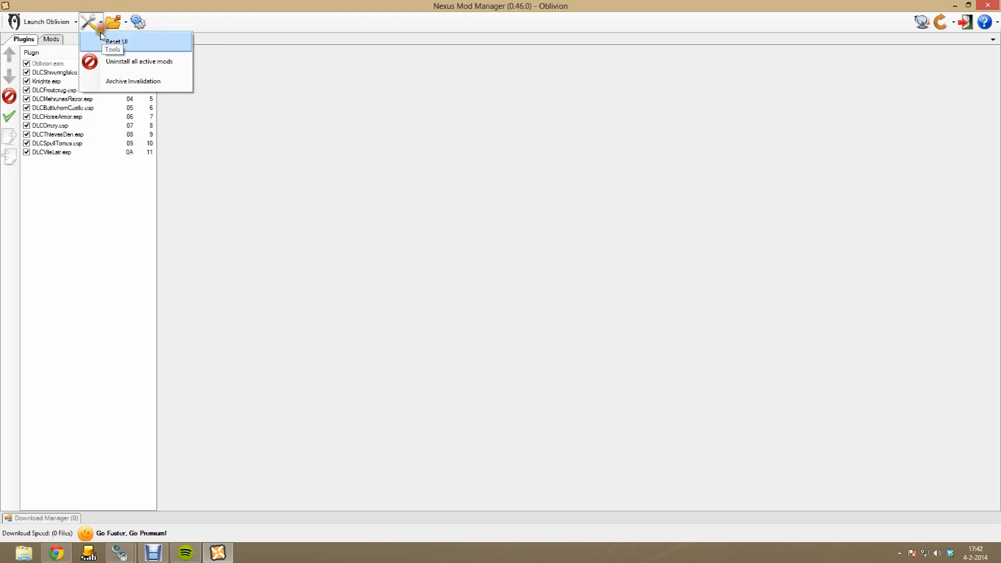
click(133, 83)
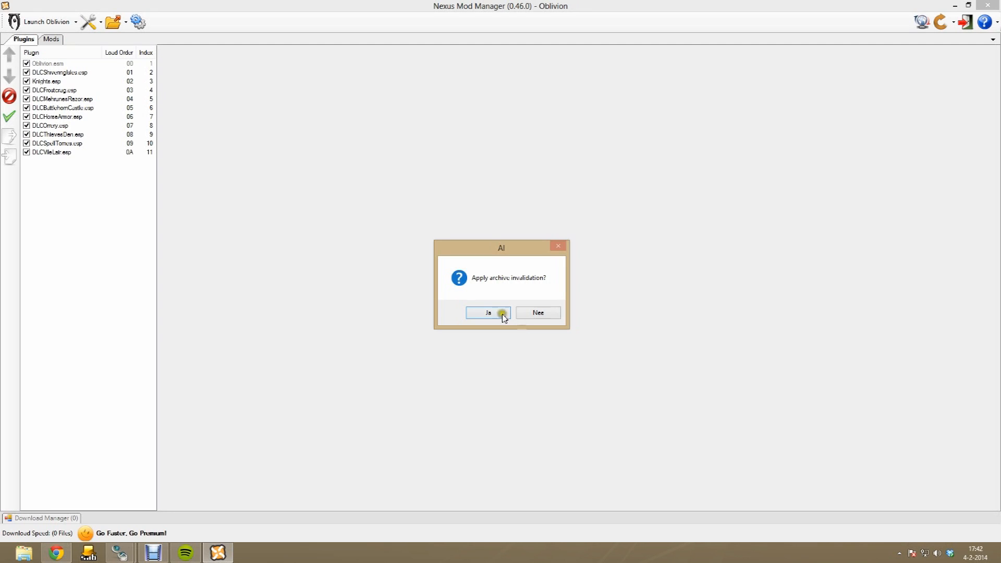
click(484, 315)
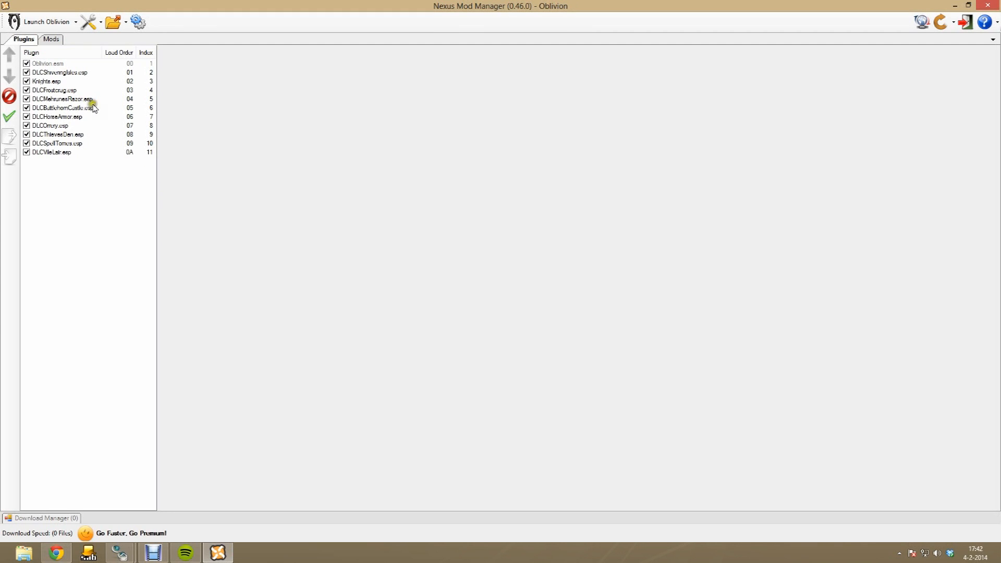
click(51, 41)
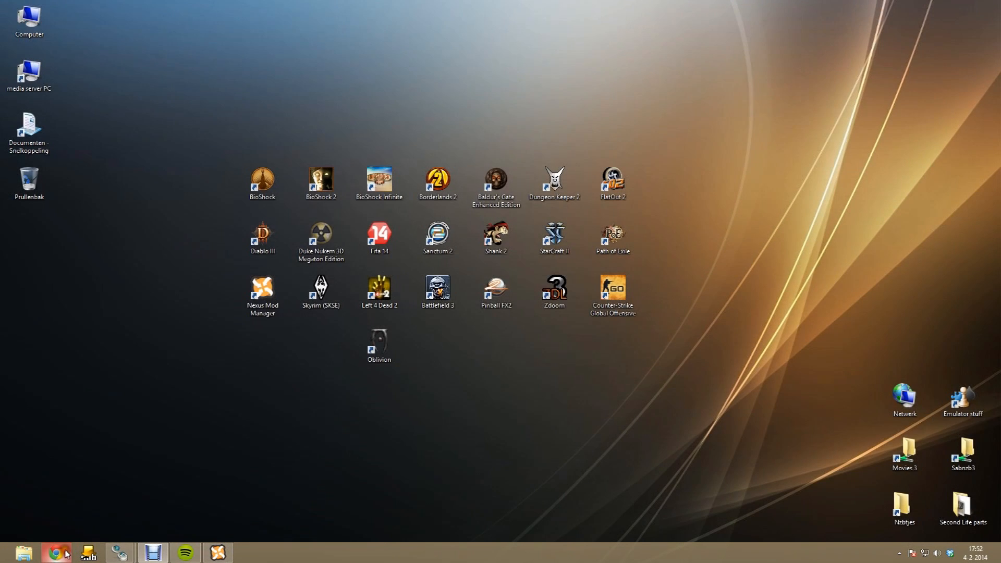
In Chrome, search the Oblivion Nexus files for "qarl" and open the Qarls Texture Pack III Full v1_3_OMOD page
click(56, 552)
click(865, 37)
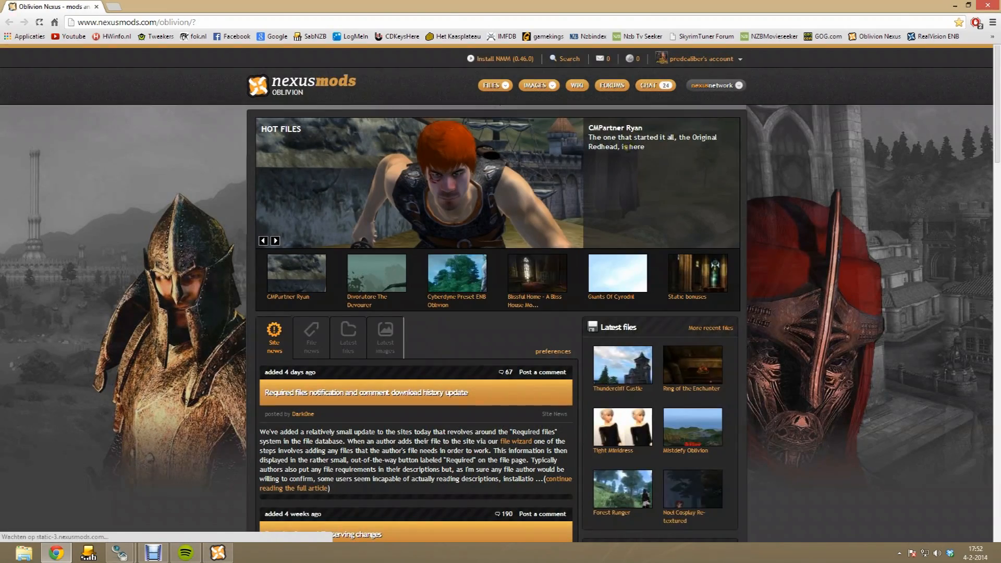
click(566, 59)
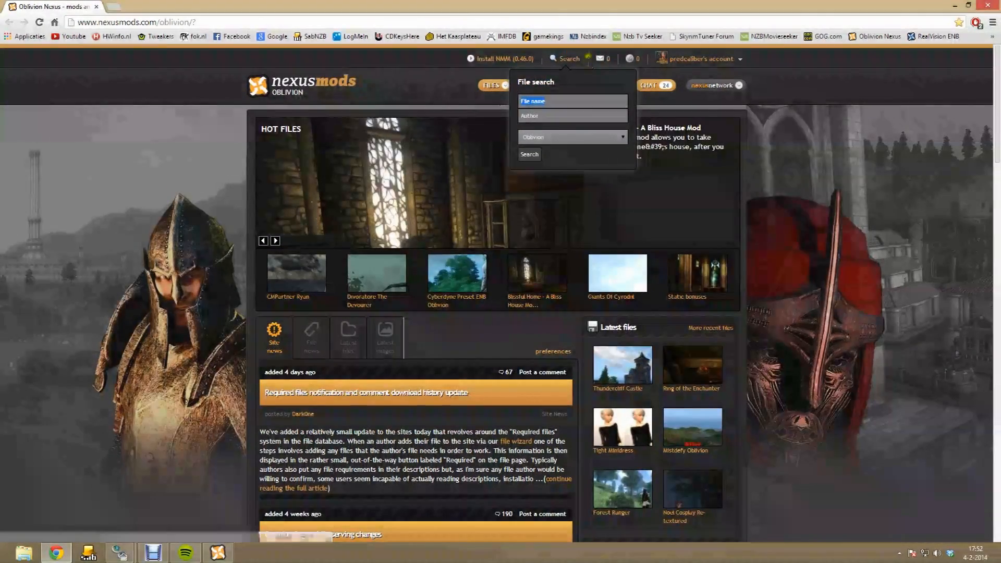
text(qarl)
key(Return)
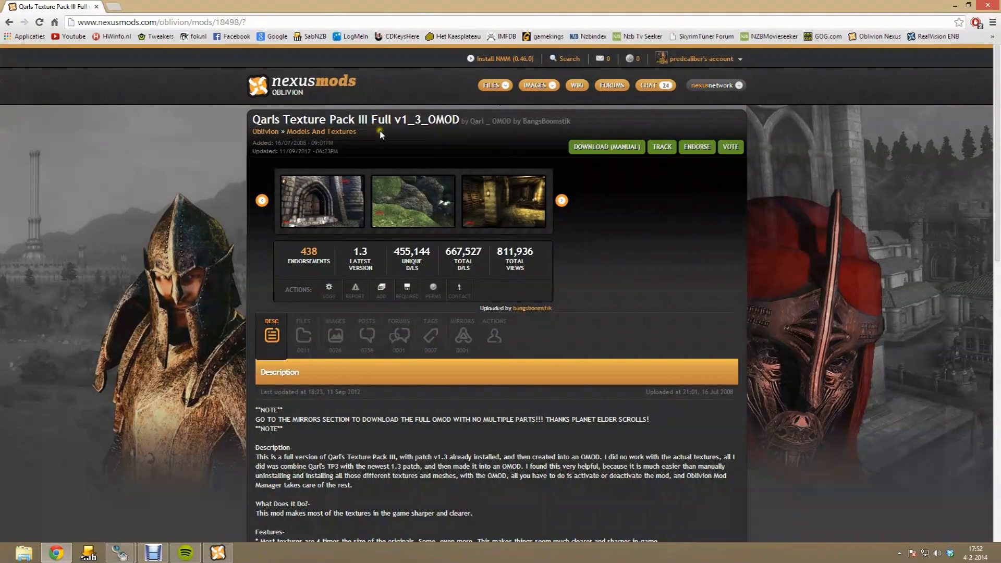
Read the texture pack's description and look through the parts in its file list
scroll(381, 134, down, 2)
scroll(358, 353, down, 2)
scroll(330, 368, down, 3)
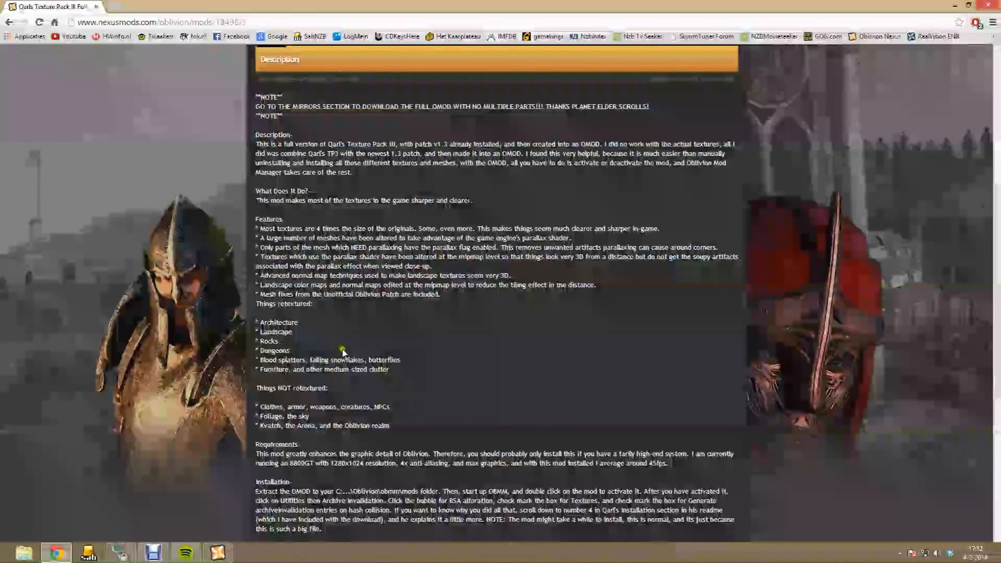
scroll(334, 357, up, 5)
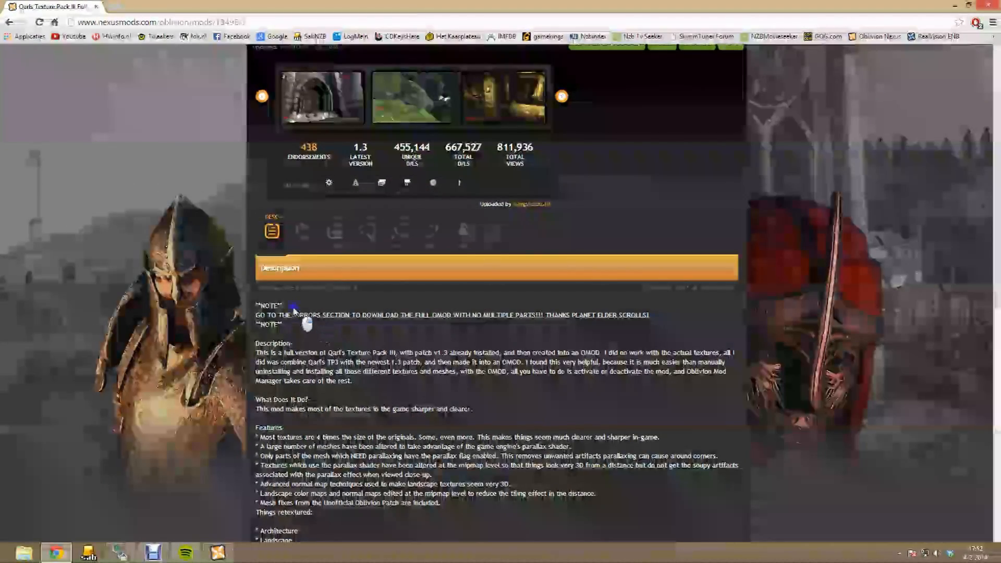
click(302, 227)
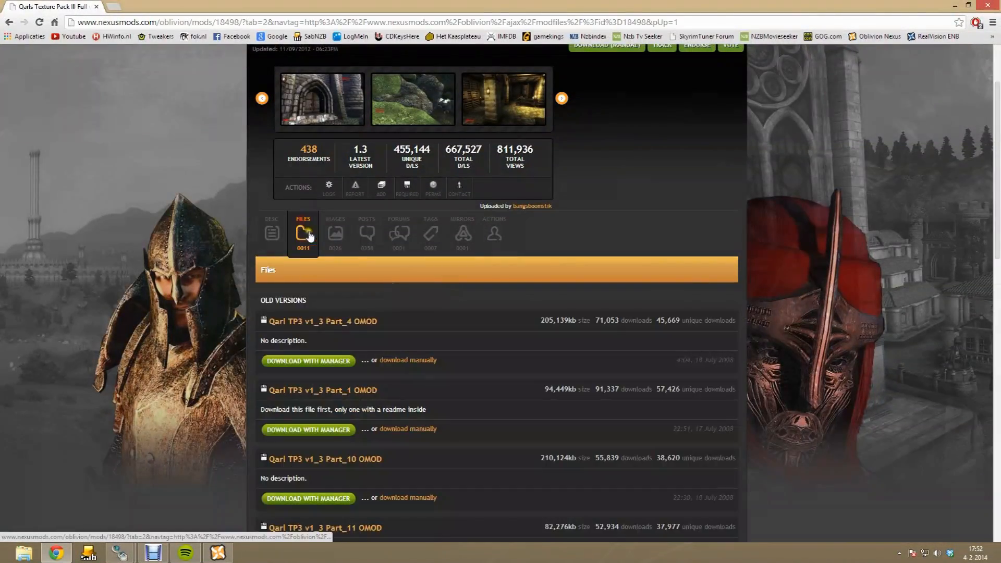
scroll(358, 311, down, 3)
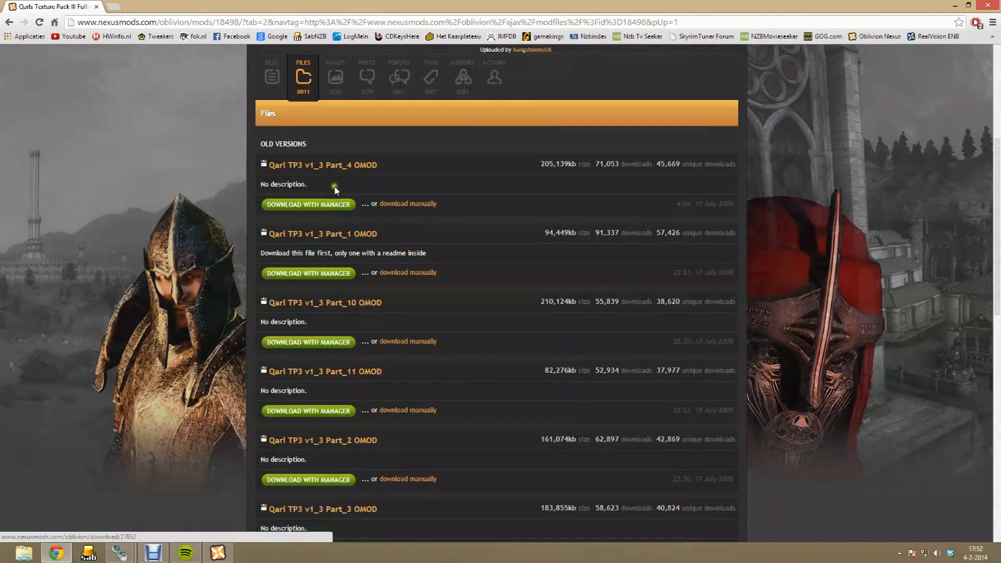
scroll(335, 189, down, 10)
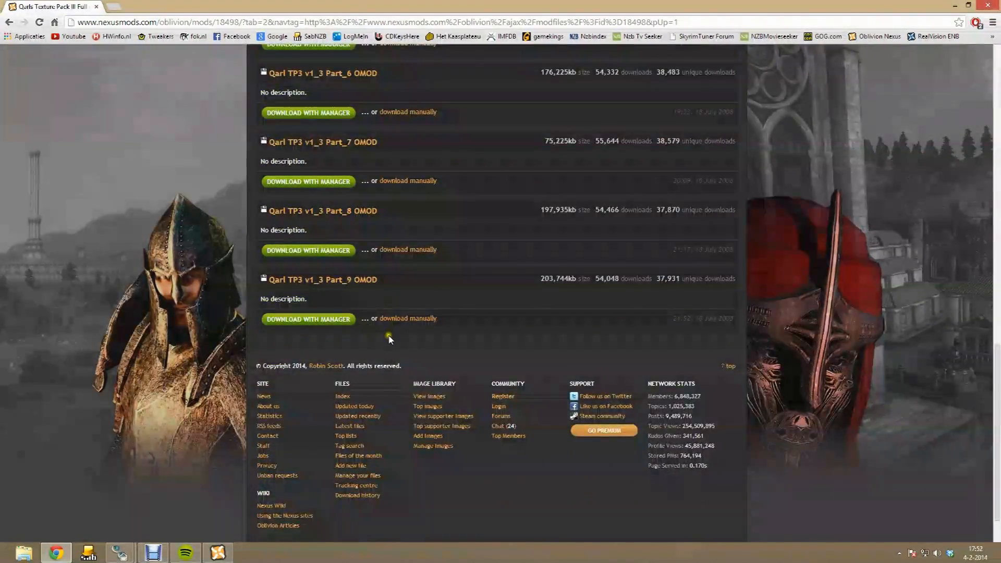
scroll(389, 339, up, 9)
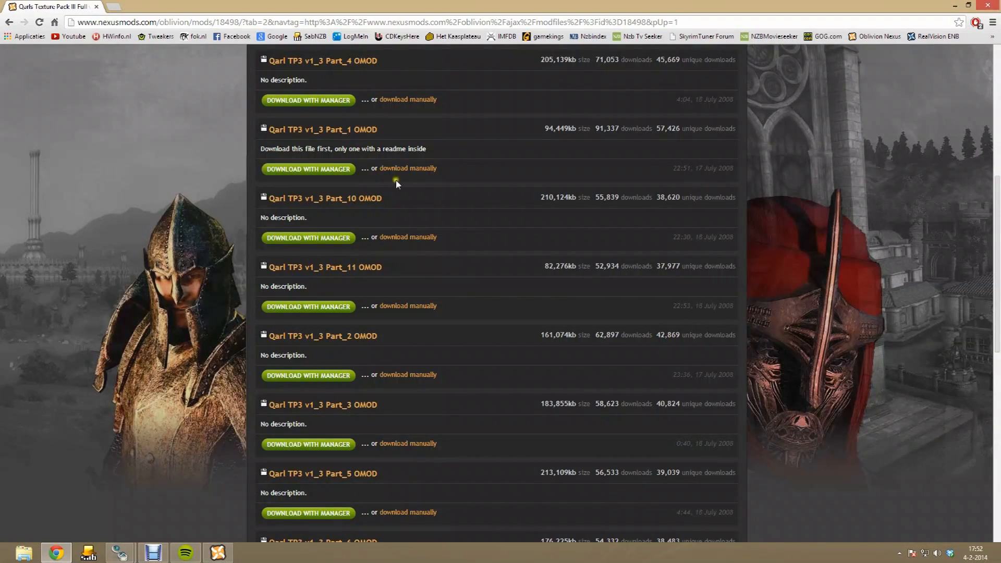
scroll(396, 183, up, 3)
scroll(446, 173, up, 1)
scroll(295, 172, down, 2)
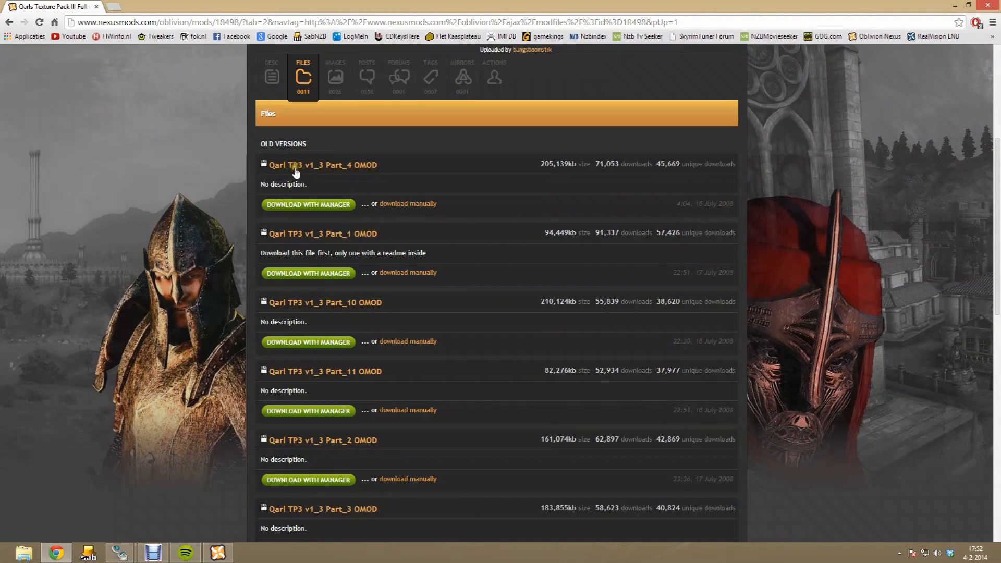
Manually download Qarl TP3 v1_3 Part_1 OMOD from the Amsterdam 2, NL server into the Oblivion Saved mods folder, and dismiss the download notice
click(410, 274)
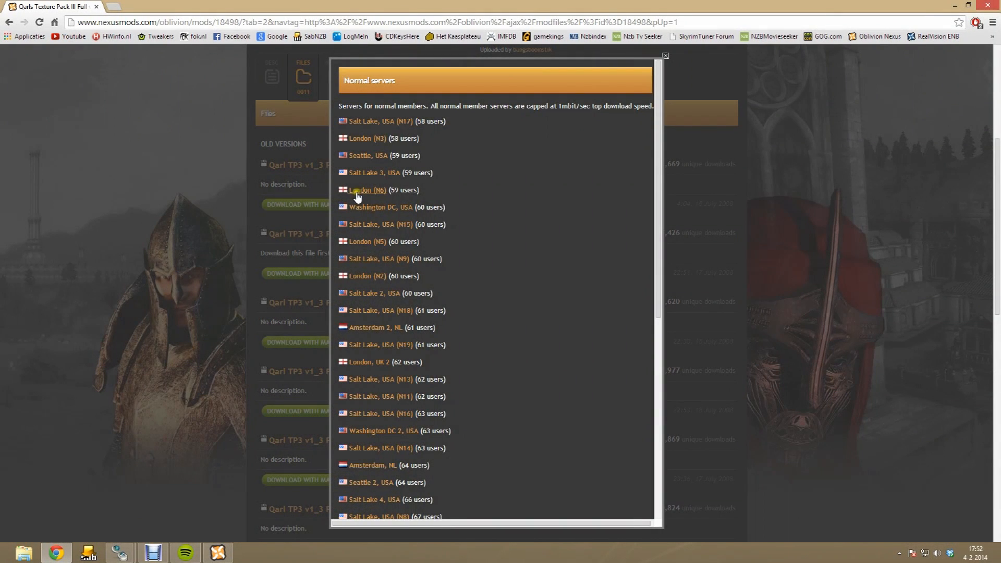
click(374, 328)
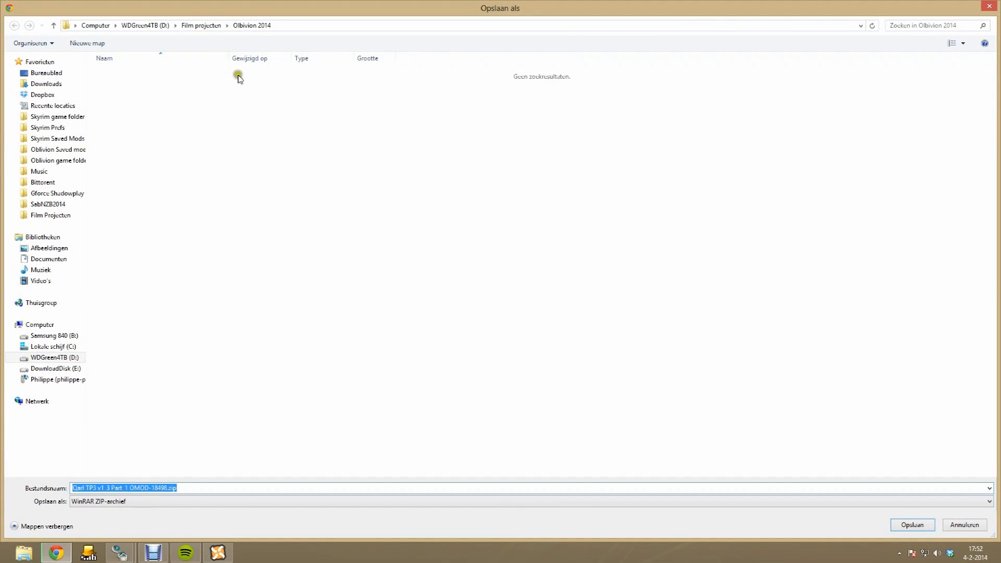
click(61, 150)
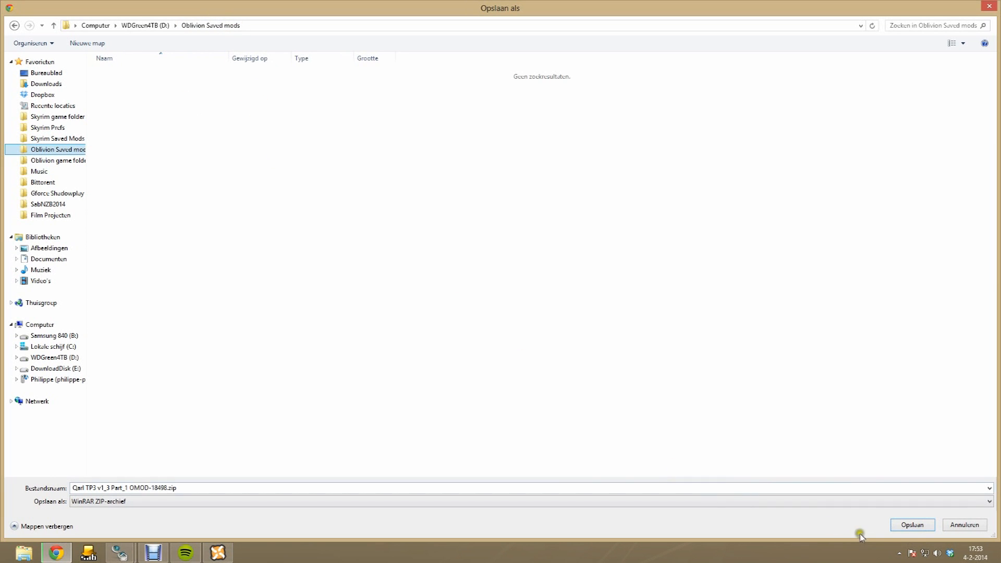
click(908, 526)
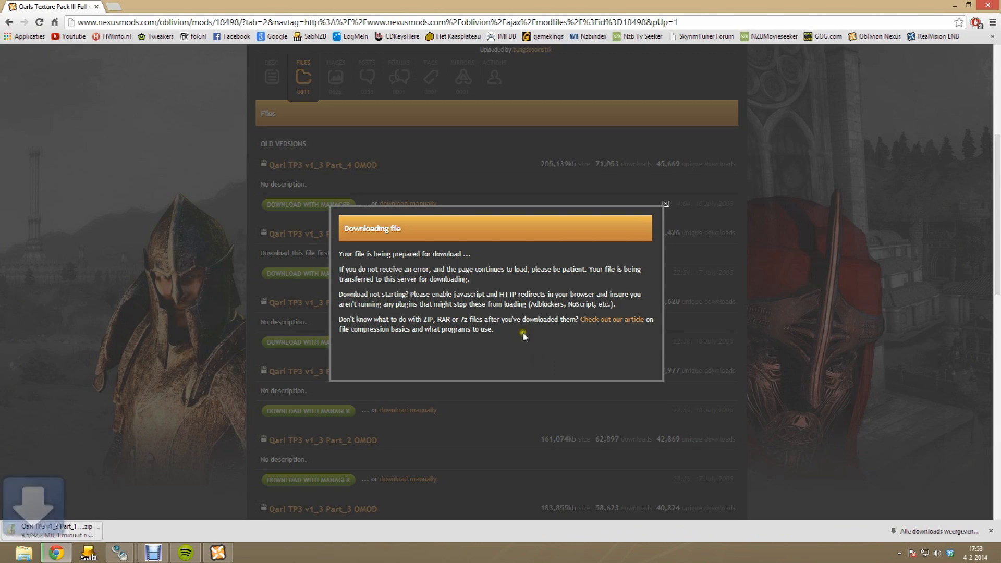
click(665, 205)
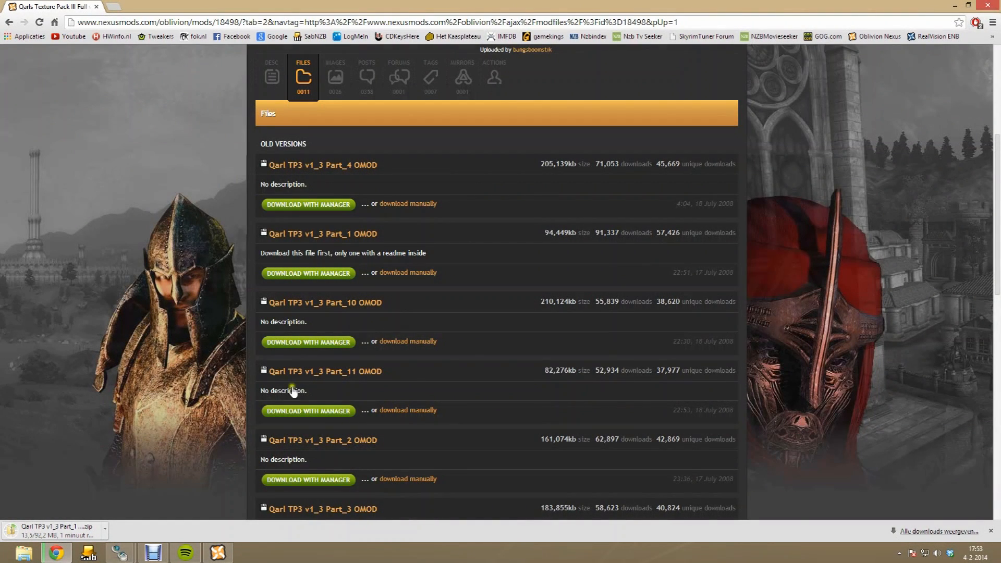
Manually download Qarl TP3 v1_3 Part_2 OMOD into the Oblivion Saved mods folder and look through the remaining parts in the file list
scroll(420, 315, down, 3)
click(415, 321)
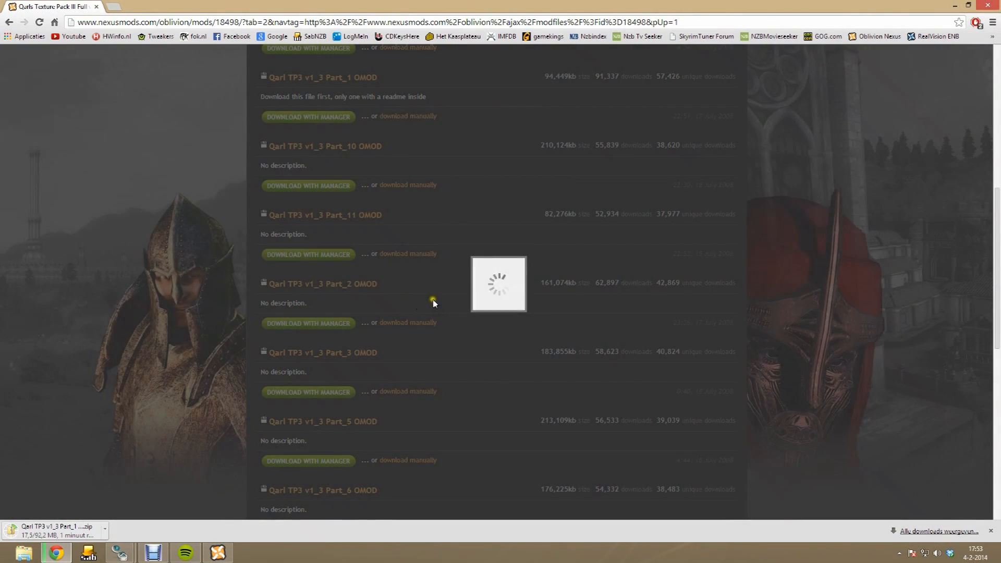
click(359, 379)
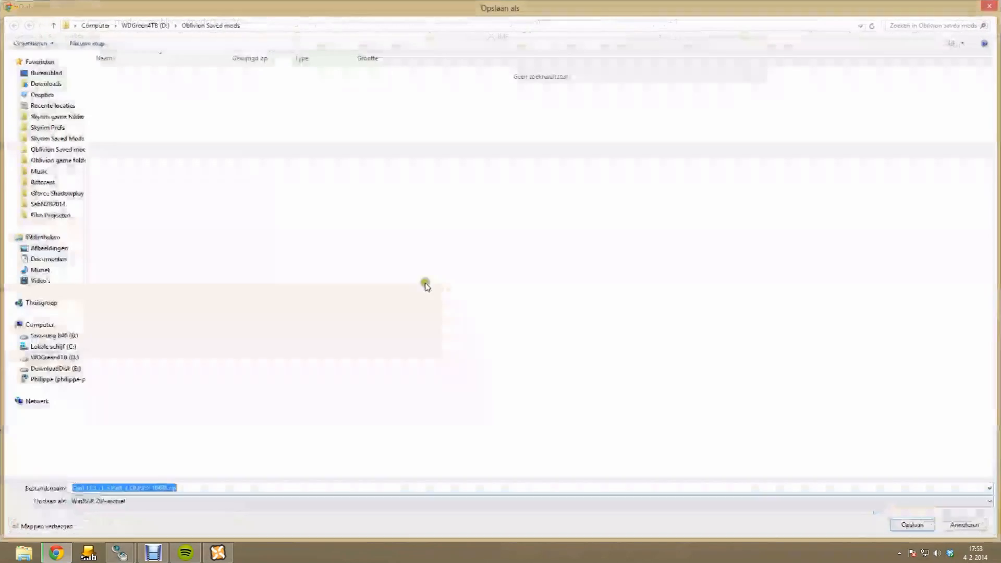
click(912, 524)
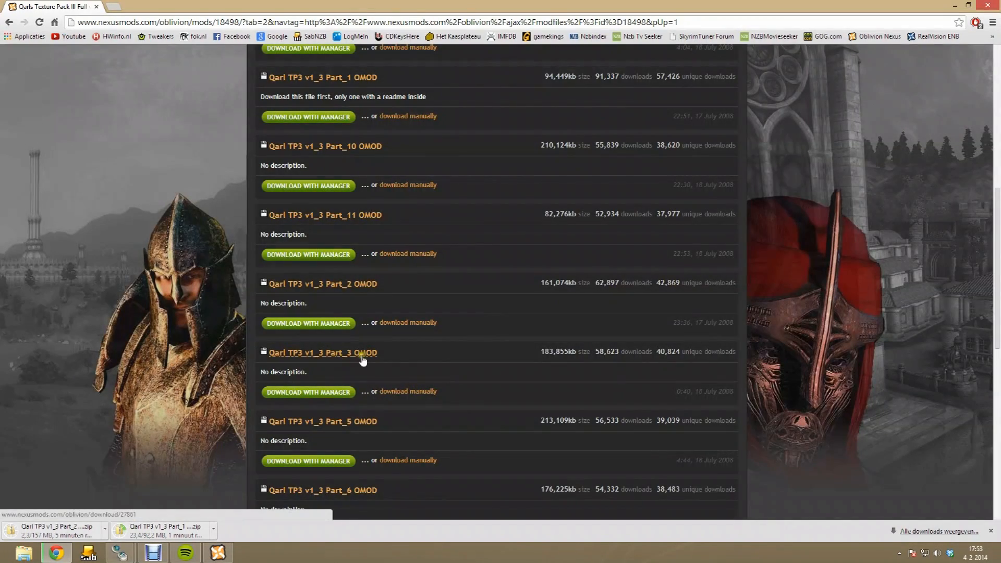
scroll(400, 416, down, 3)
scroll(391, 240, up, 5)
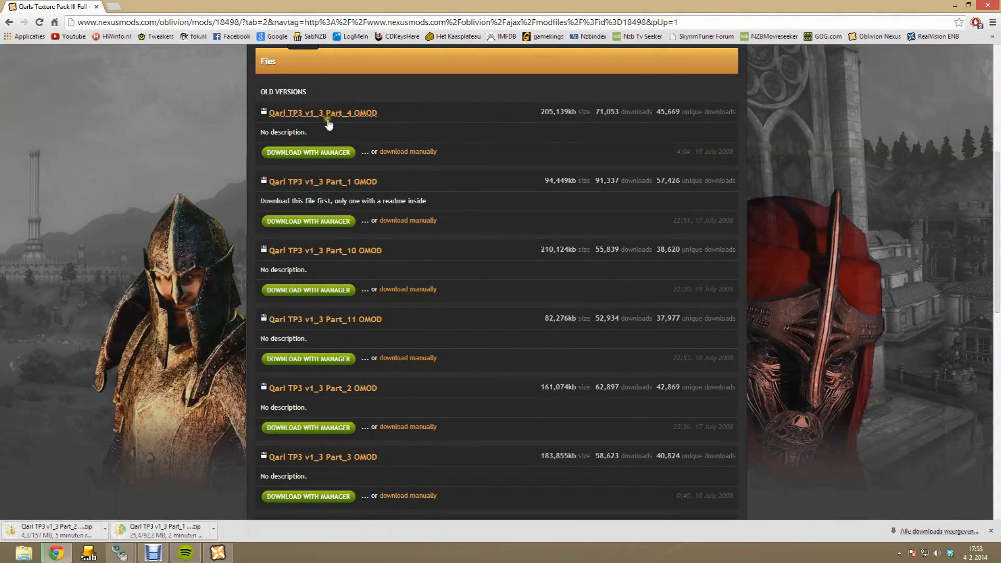
scroll(334, 469, down, 2)
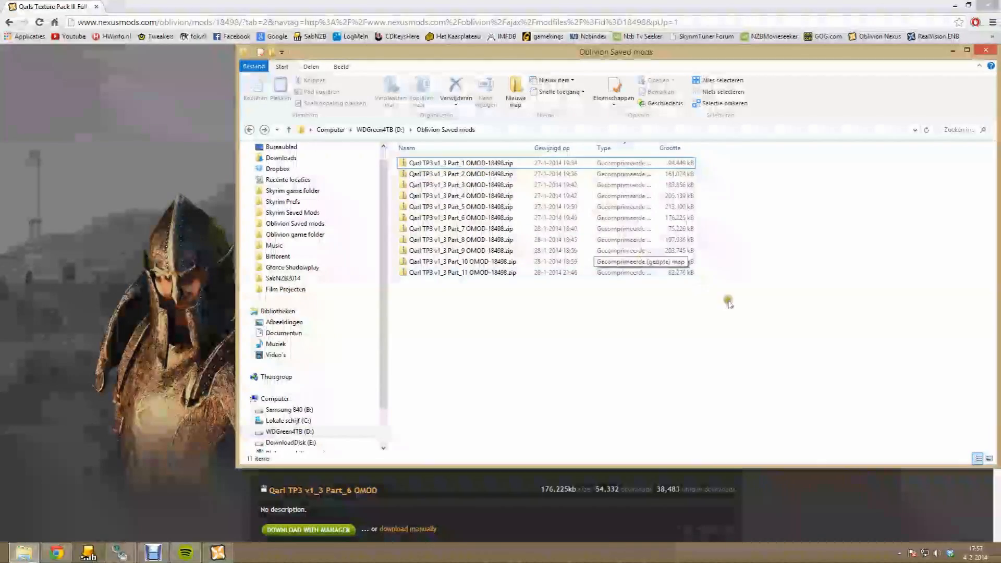
In File Explorer, extract all the Qarl TP3 v1_3 zip archives, Part_1 to Part_11, directly into the Oblivion Saved mods folder
drag(760, 296, 432, 165)
right_click(432, 165)
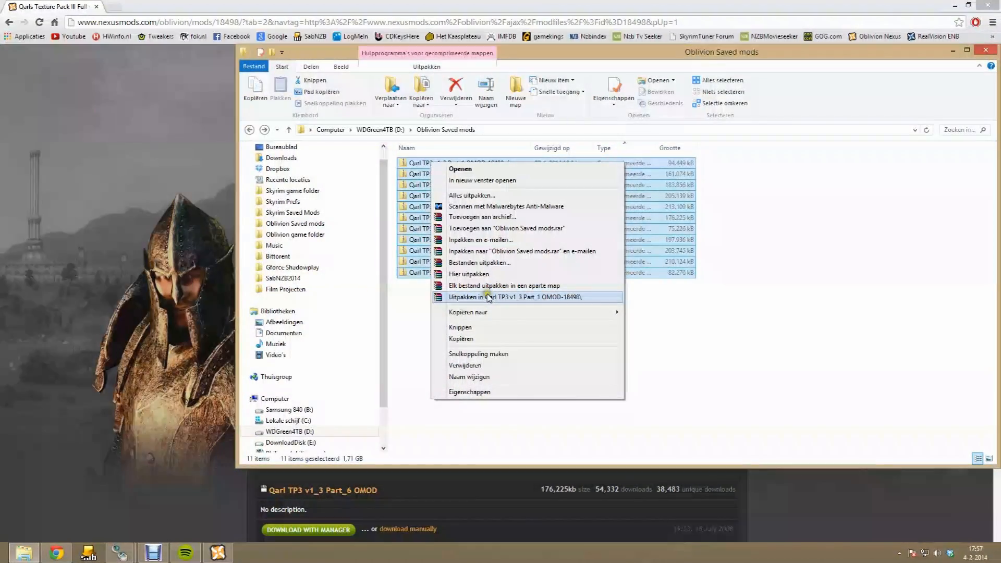
click(476, 274)
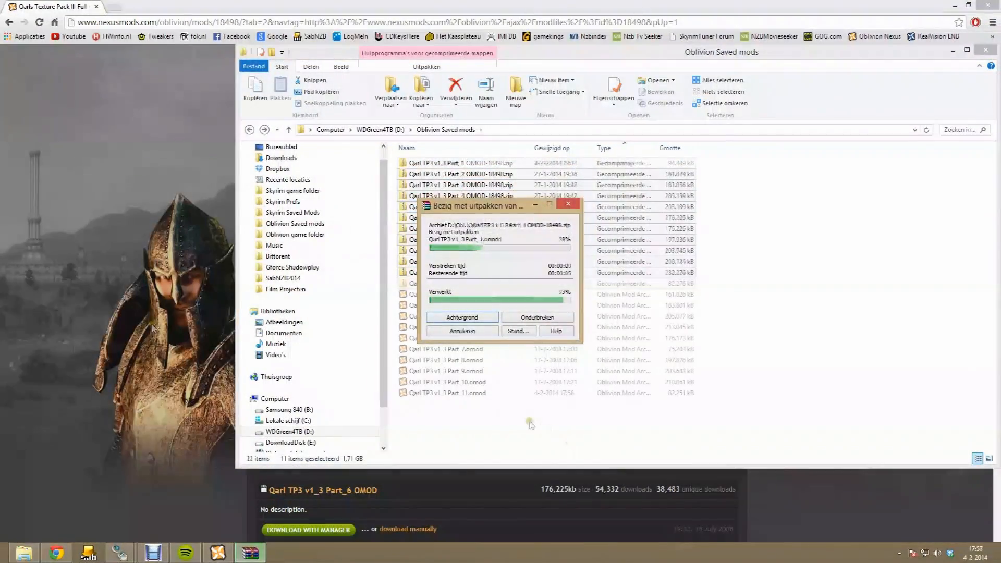
click(624, 437)
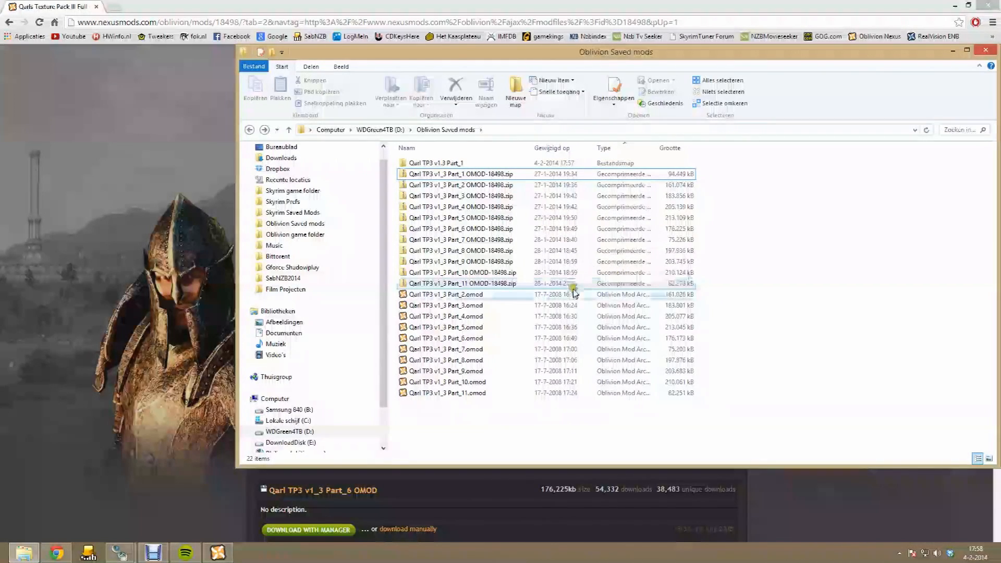
Move Qarl TP3 v1_3 Part_1.omod from its extracted subfolder into Oblivion Saved mods, and delete that subfolder and all the zip archives
double_click(463, 164)
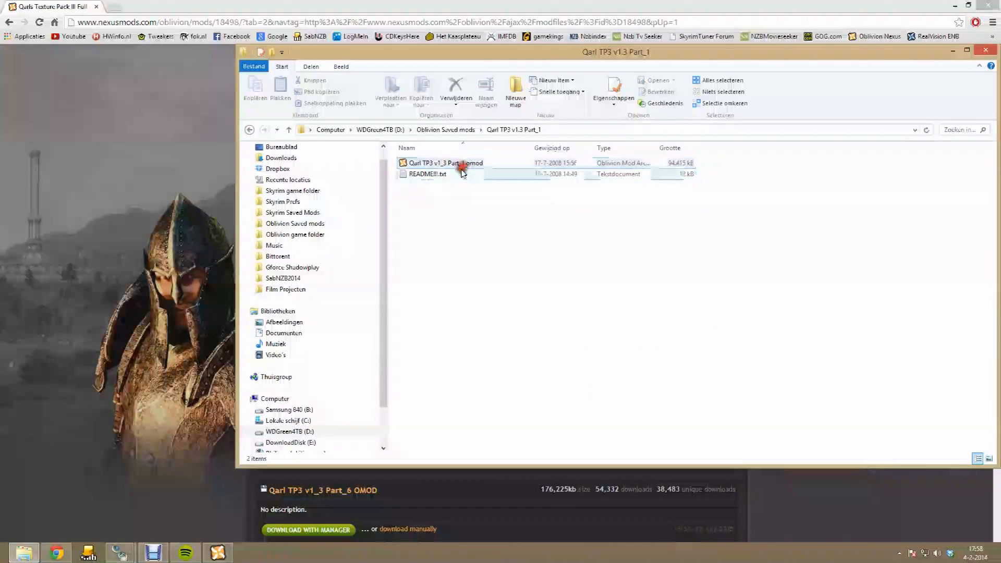
right_click(451, 164)
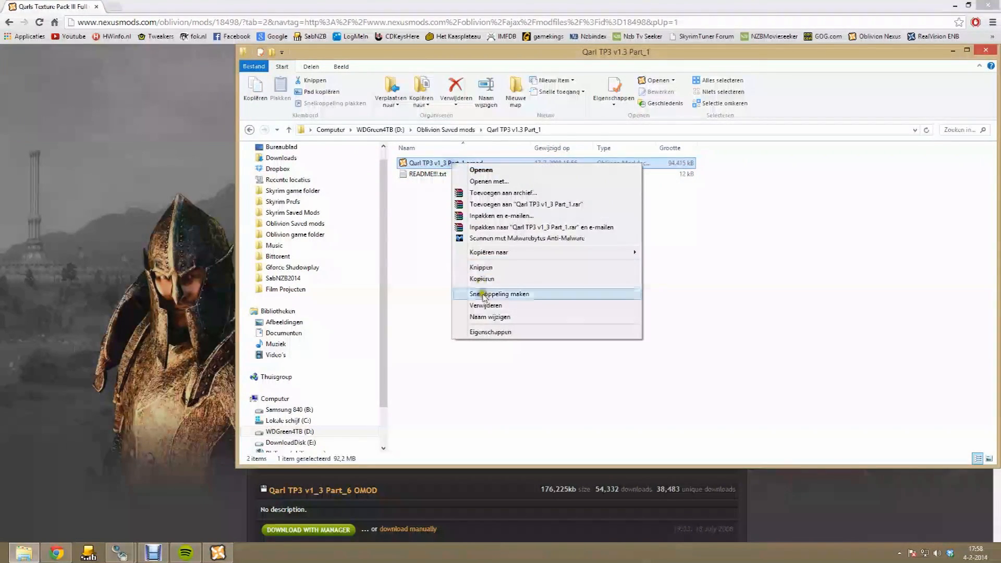
click(481, 267)
key(BackSpace)
right_click(496, 428)
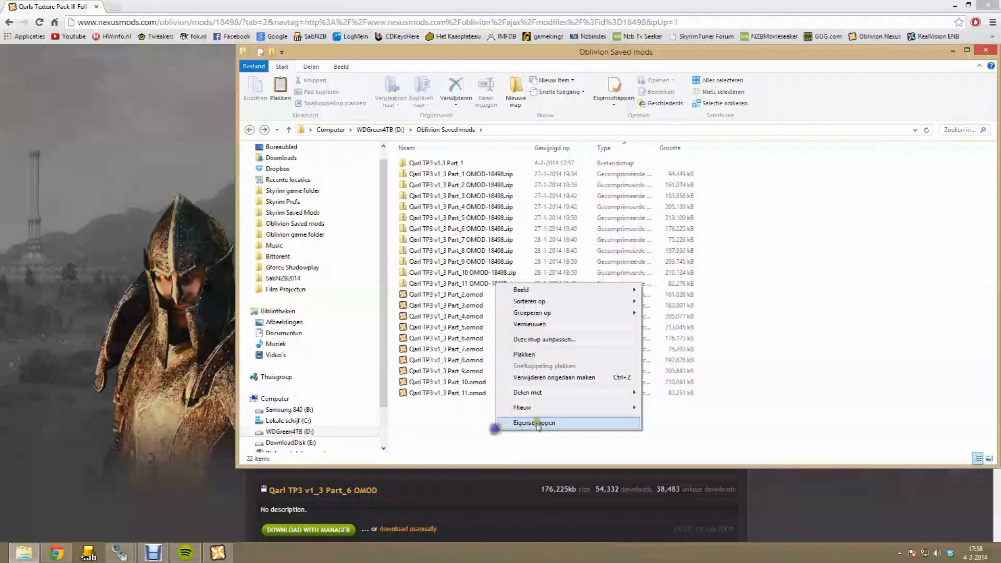
click(527, 355)
drag(743, 163, 453, 283)
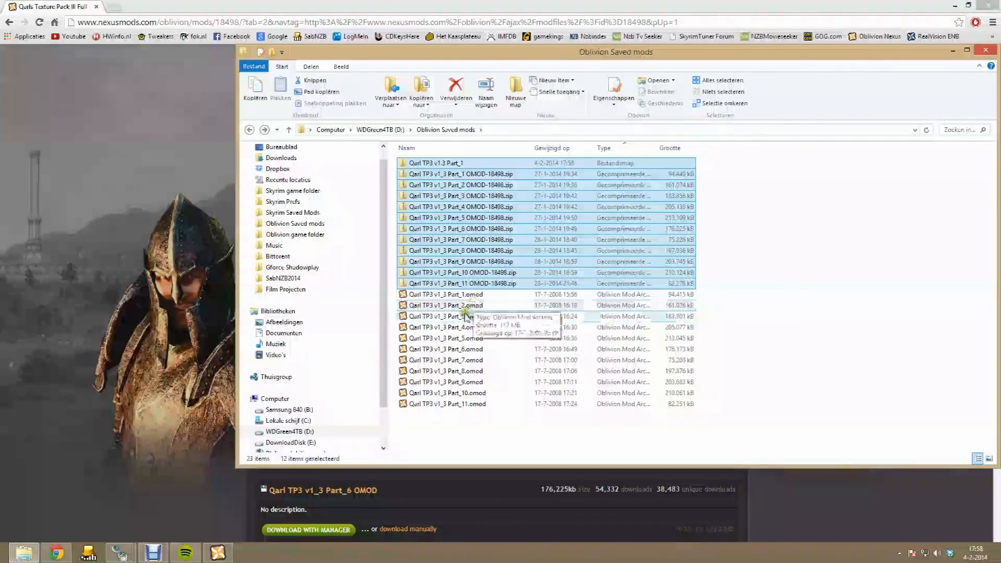
key(Delete)
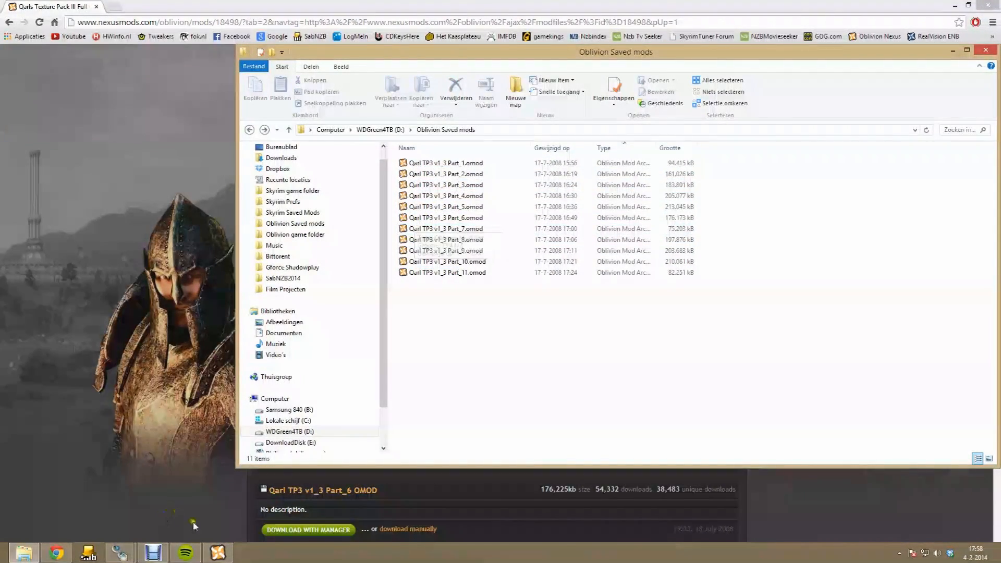
In Nexus Mod Manager, add Qarl TP3 v1_3 Part_1.omod from the Oblivion Saved mods folder to the mods list
click(217, 555)
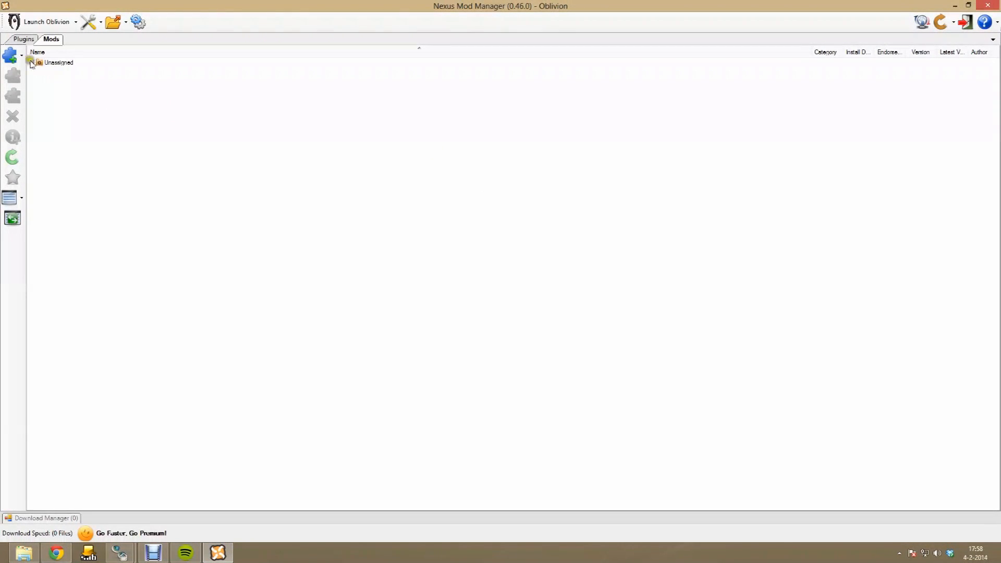
click(23, 56)
click(68, 56)
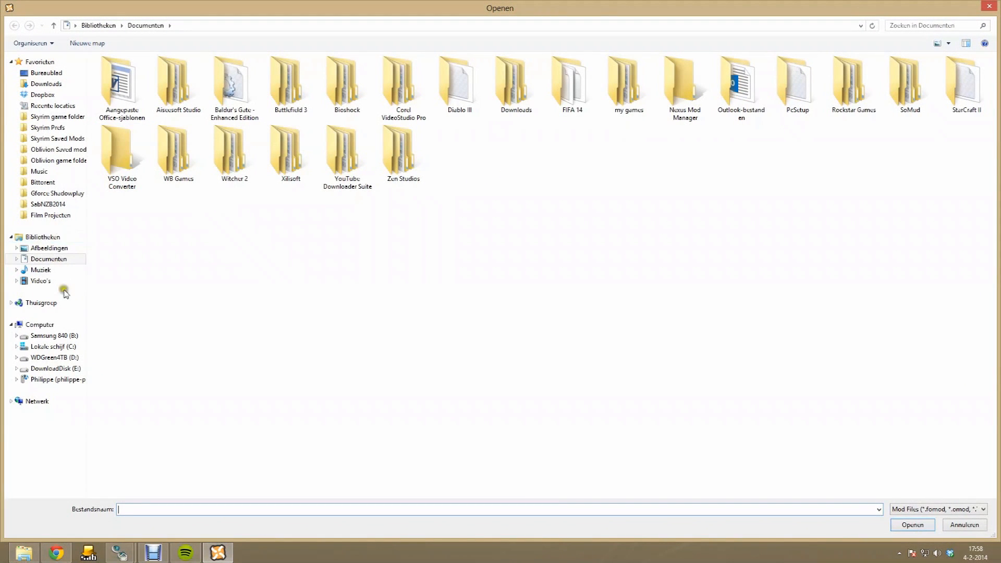
click(57, 150)
click(160, 73)
double_click(160, 74)
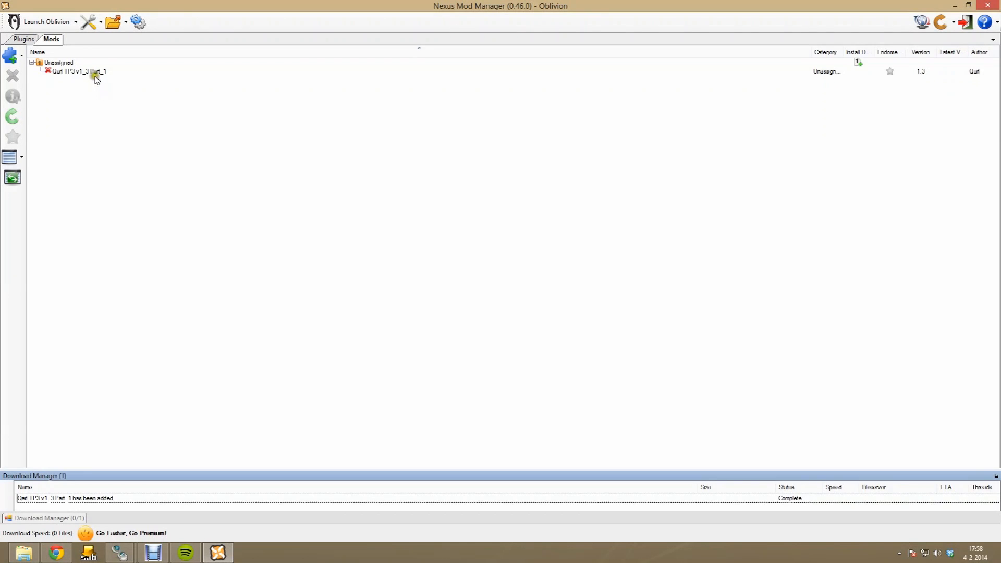
Activate the Qarl TP3 v1_3 Part_1 mod and dismiss the completion notice
click(95, 75)
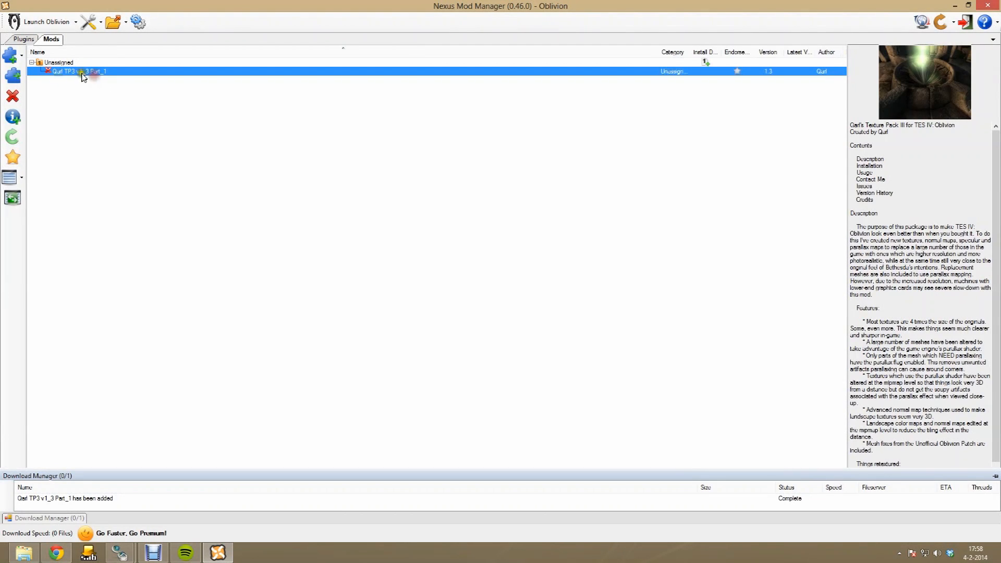
click(11, 77)
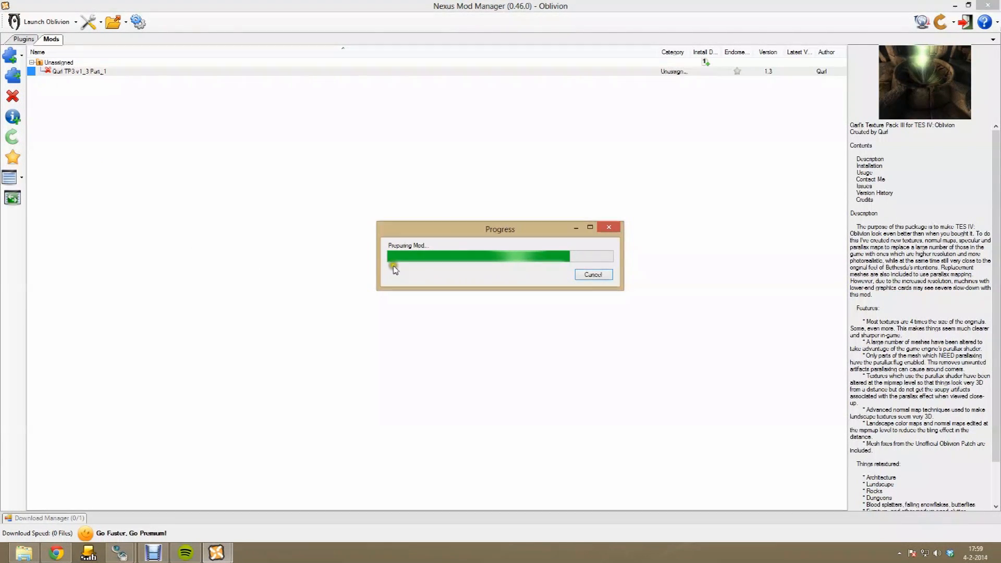
click(554, 312)
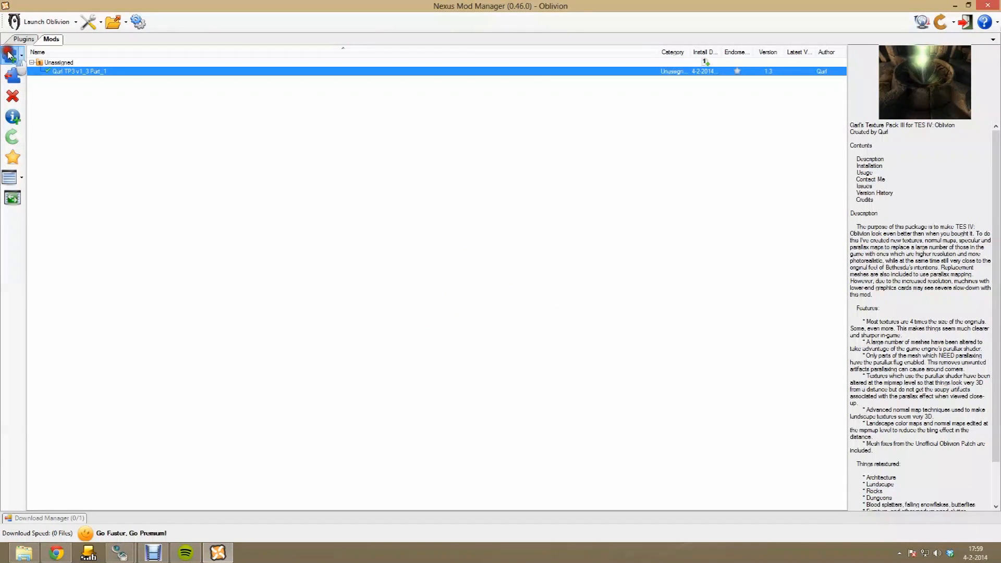
Add Qarl TP3 v1_3 Part_2.omod to the mods list, activate it and dismiss the completion notice
click(9, 54)
double_click(197, 83)
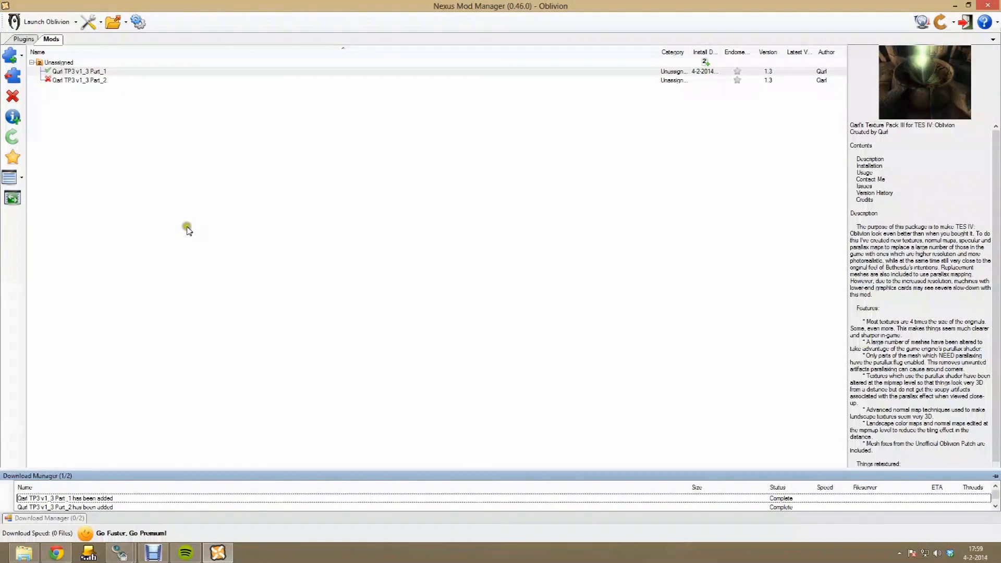
double_click(93, 81)
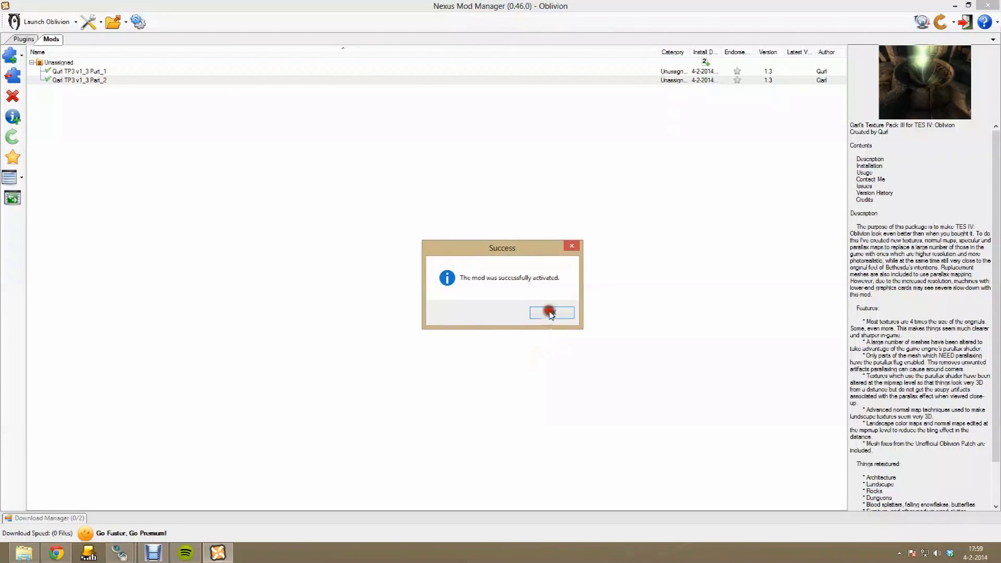
click(548, 314)
Add Qarl TP3 v1_3 Part_3.omod to the mods list and activate it
click(10, 55)
double_click(174, 96)
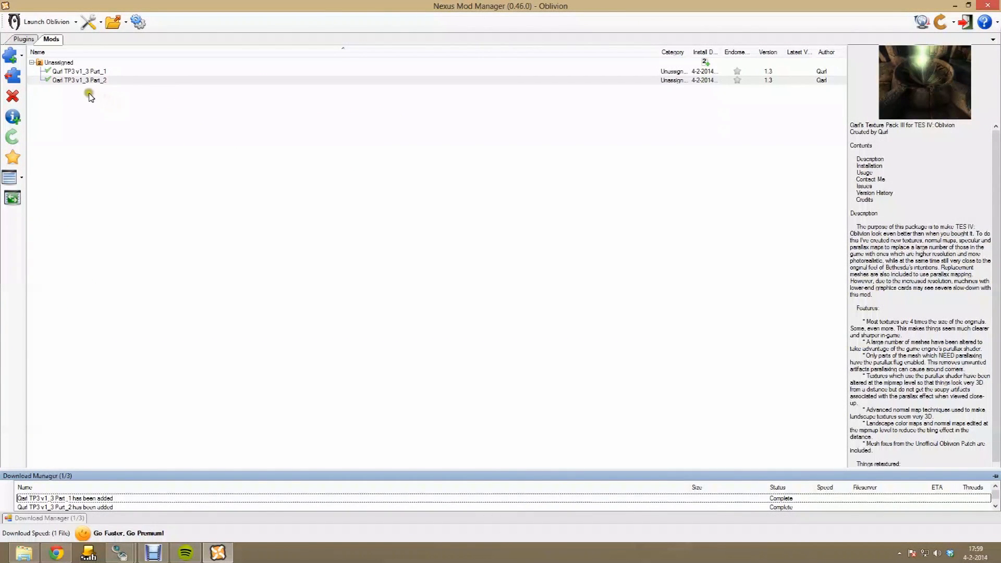
click(91, 89)
click(12, 76)
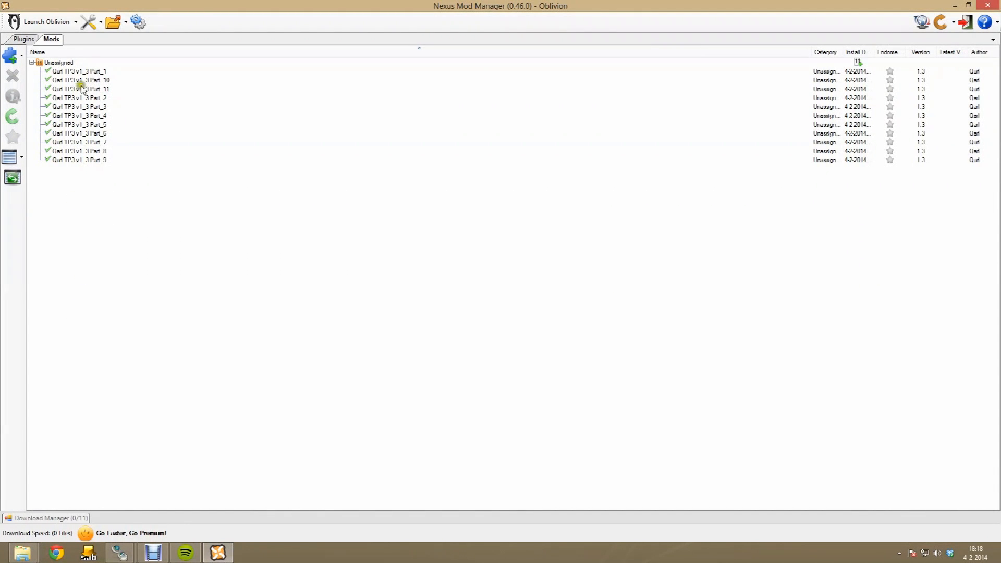
Close Nexus Mod Manager
click(237, 553)
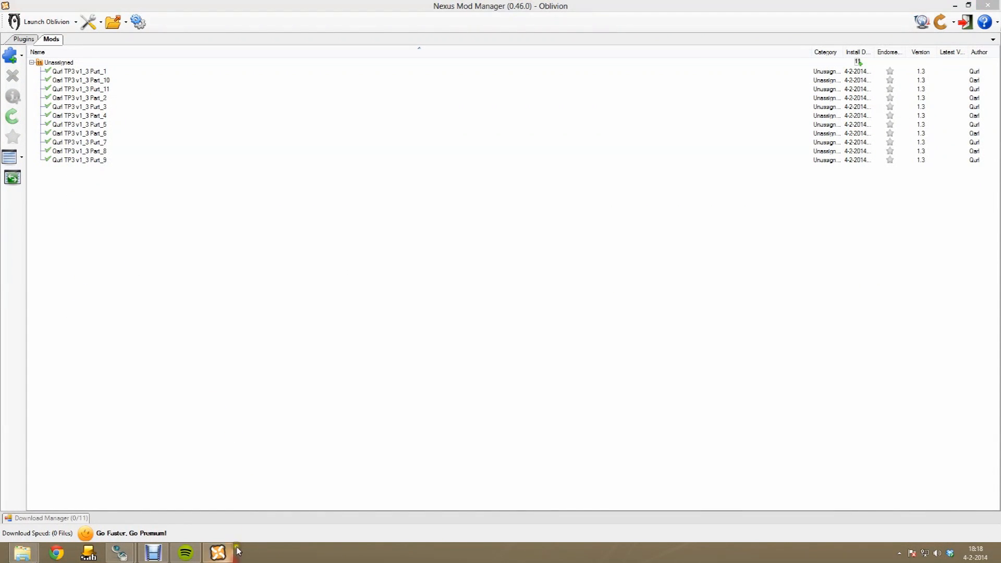
click(219, 554)
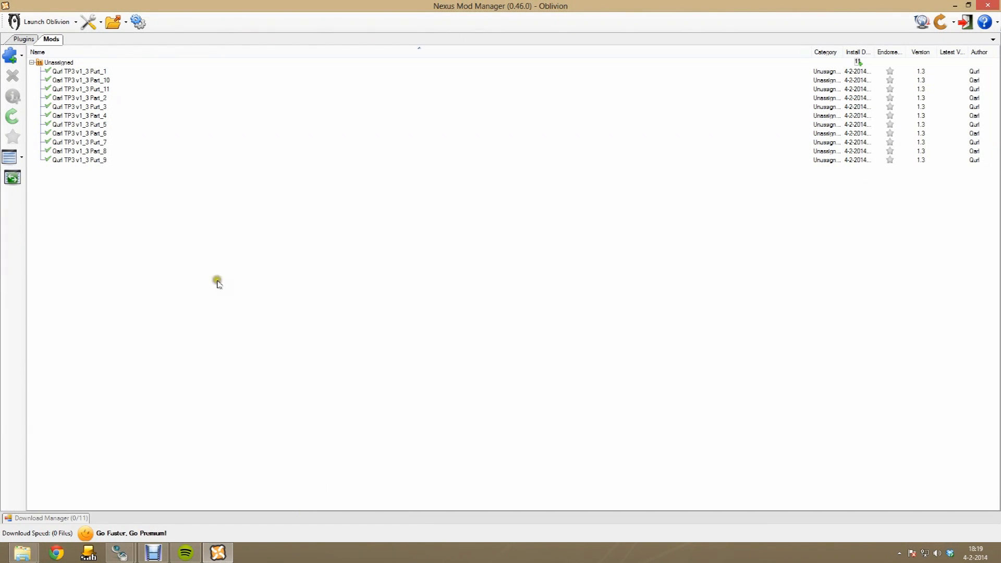
click(984, 6)
In Chrome, open the Oblivion Nexus site, search its files for "script extender" and open the Oblivion Script Extender - OBSE page
click(57, 552)
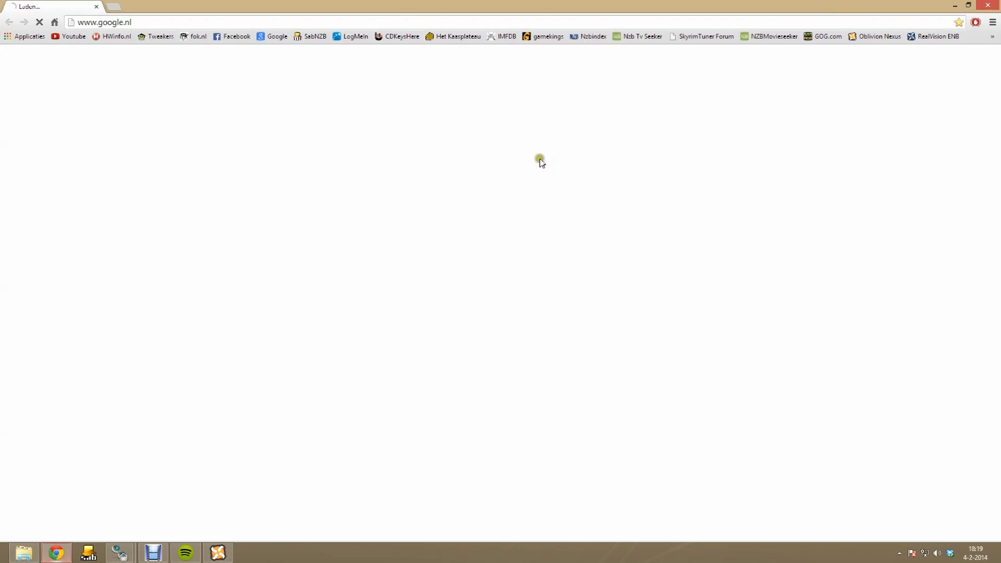
click(878, 36)
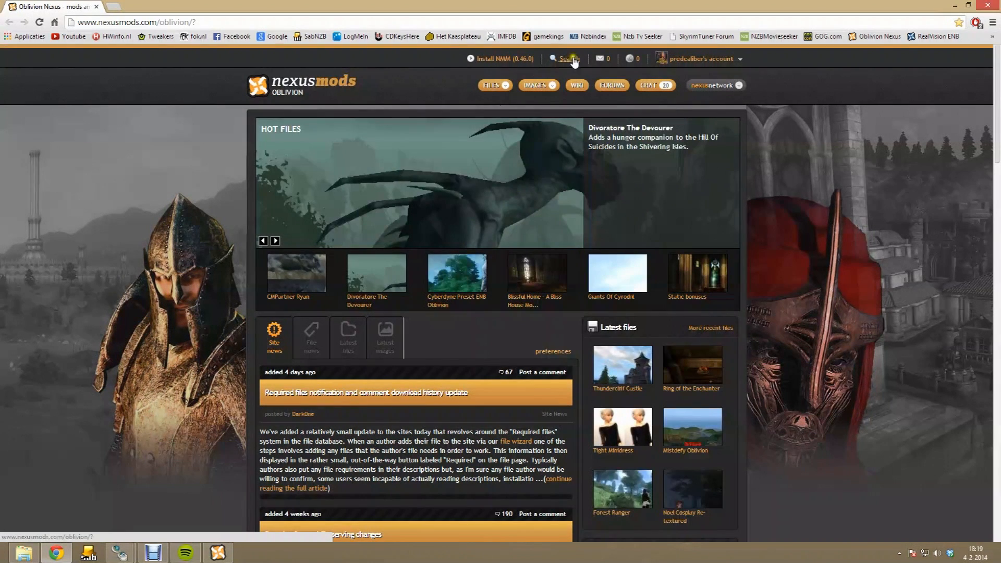
click(570, 57)
text(scr)
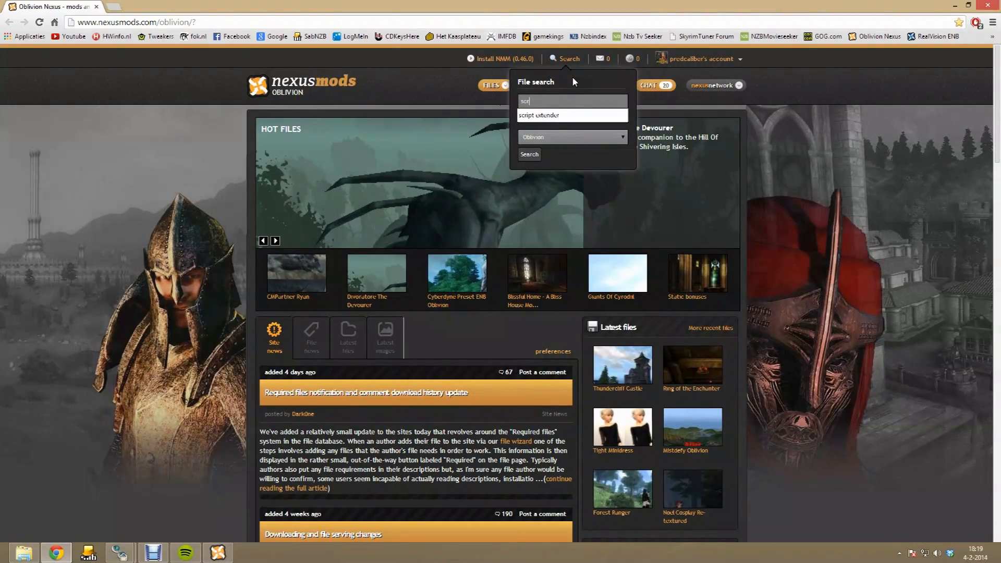
click(544, 115)
click(529, 155)
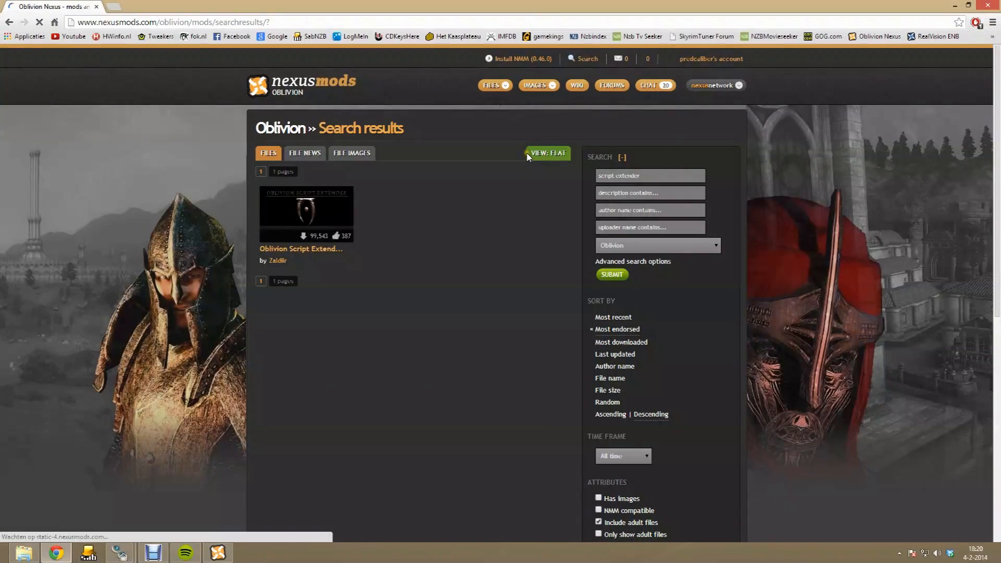
click(284, 261)
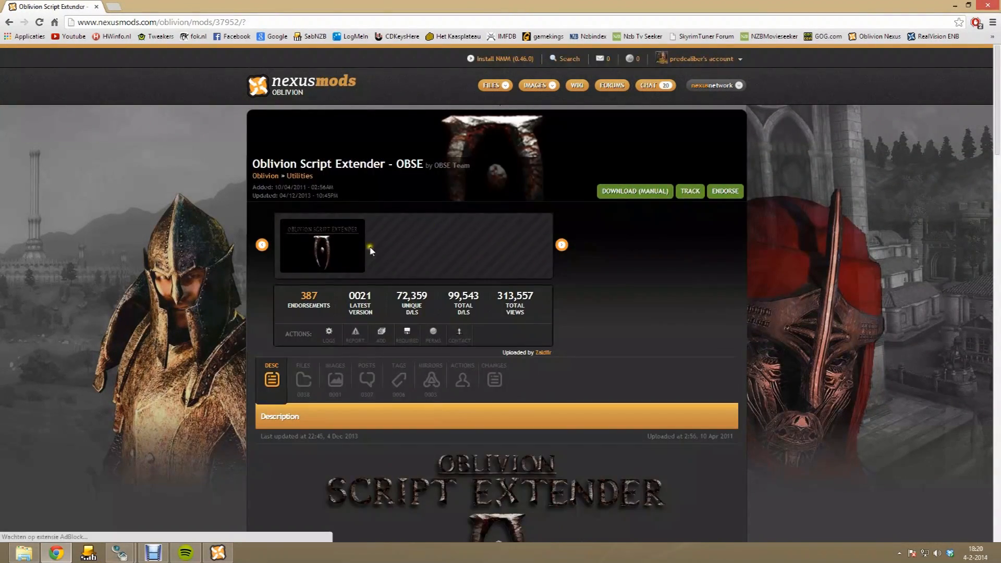
Manually download the main file OBSE 0021 from the mod's file list into the Oblivion Saved mods folder
scroll(480, 255, down, 5)
scroll(417, 306, up, 4)
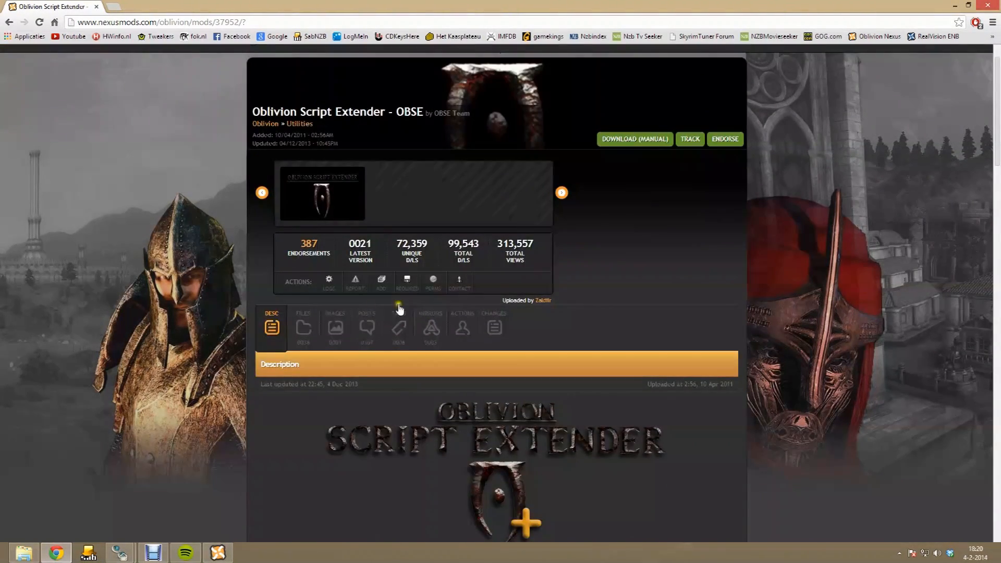
click(305, 326)
scroll(393, 357, down, 4)
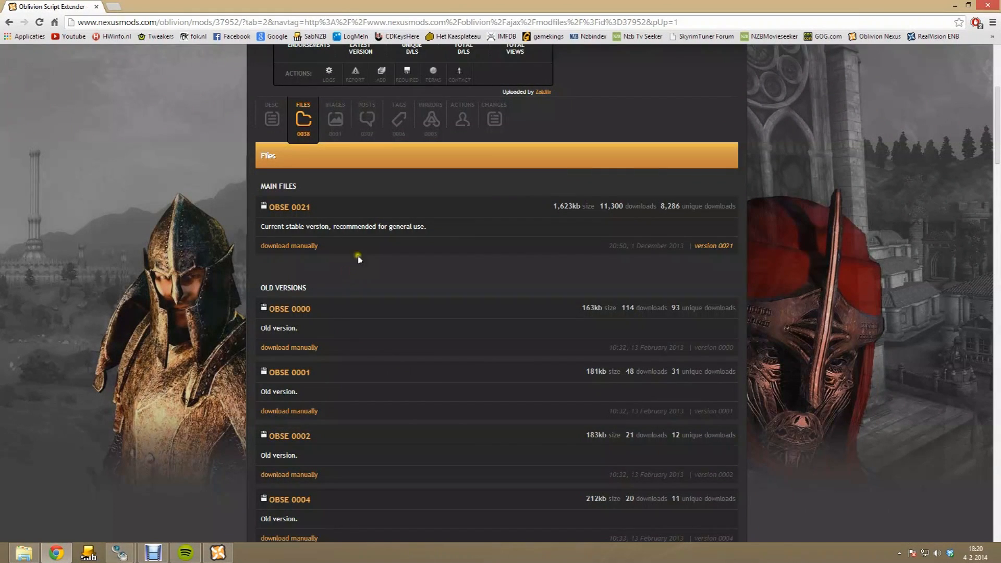
click(296, 249)
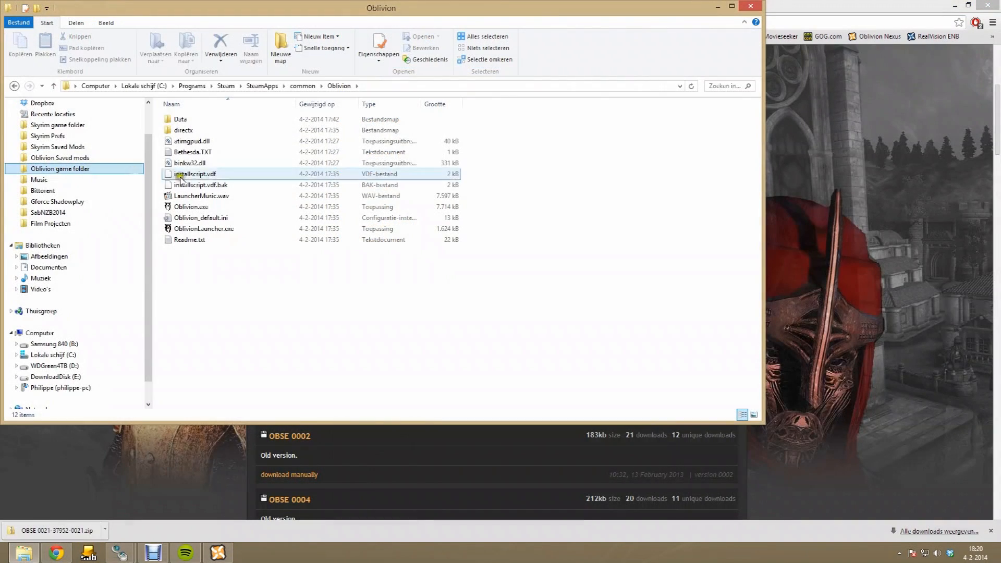
In the Oblivion Saved mods folder, extract OBSE 0021-37952-0021.zip into its own folder and open that folder
click(71, 157)
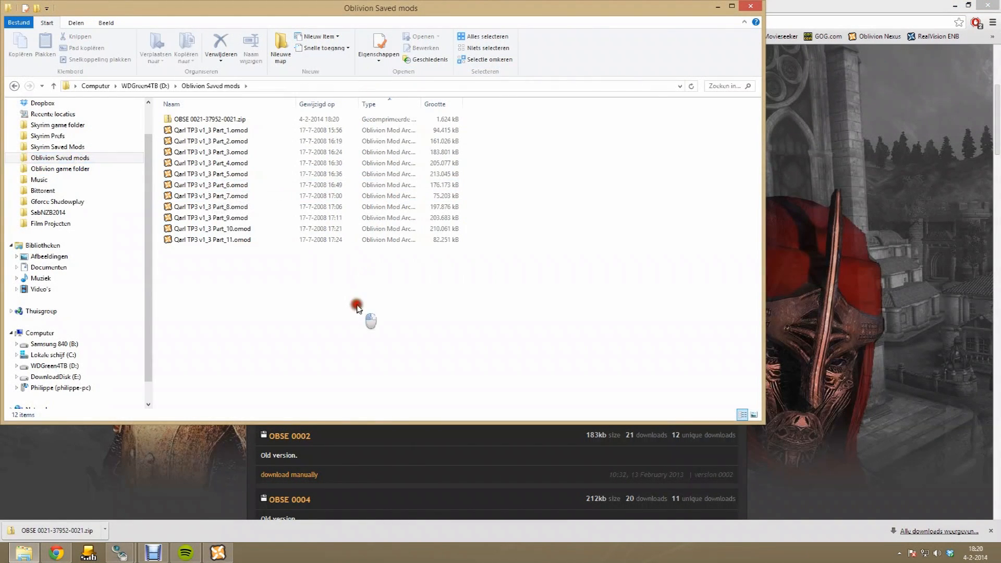
click(204, 120)
right_click(209, 120)
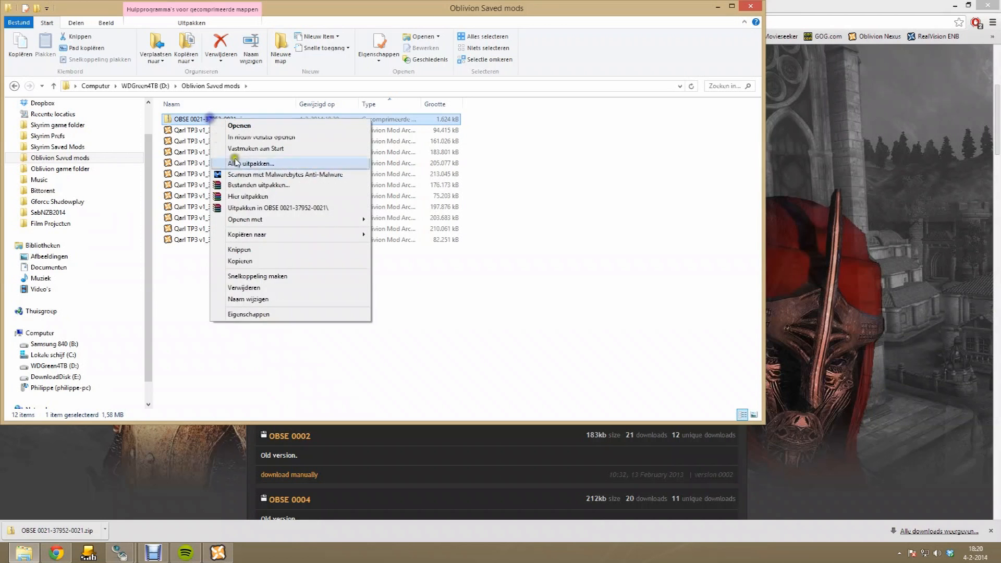
click(256, 208)
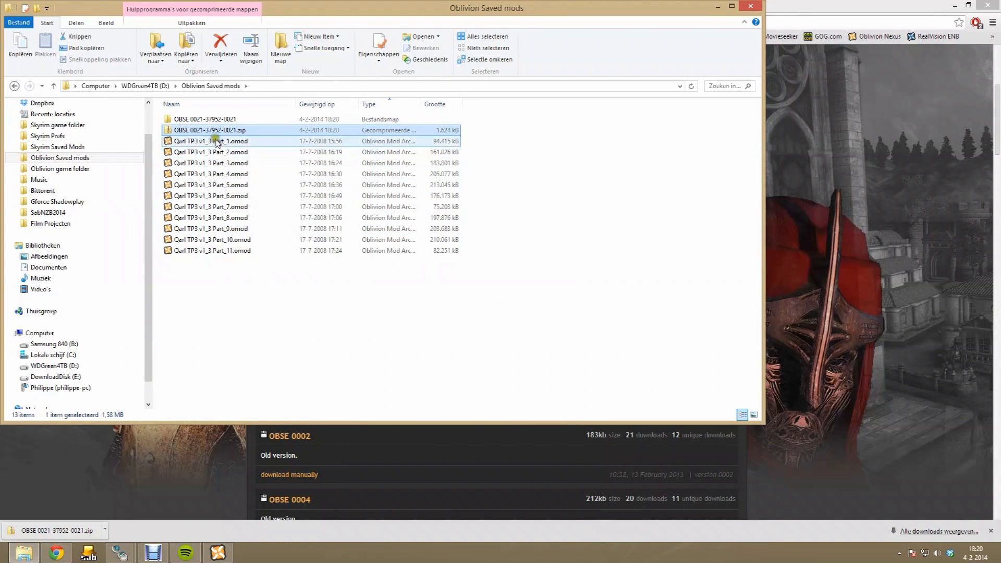
click(196, 121)
click(189, 133)
double_click(209, 119)
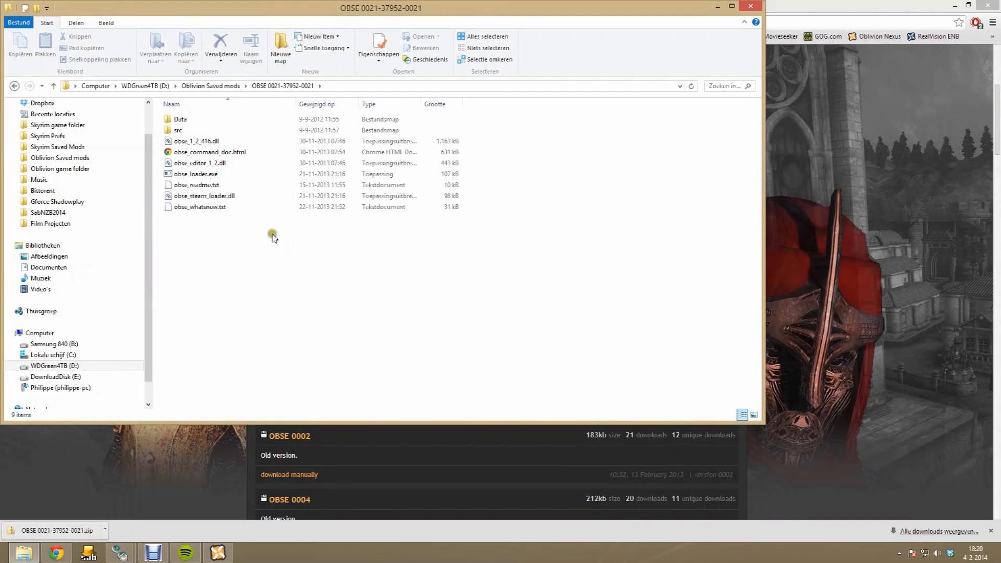
Open obse_readme.txt and read the installation instructions for the Steam version of Oblivion
double_click(192, 184)
scroll(383, 285, down, 3)
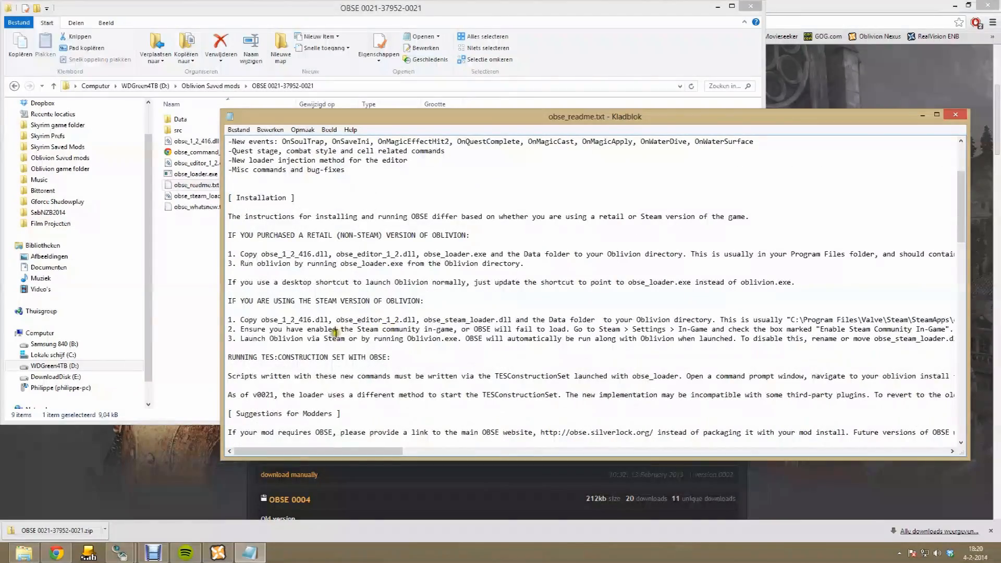
drag(407, 119, 620, 25)
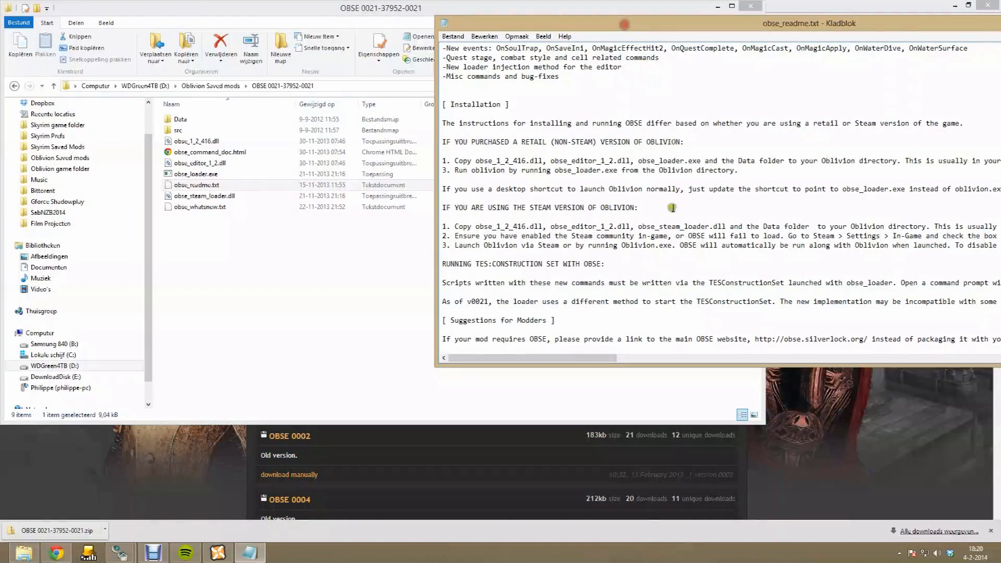
drag(443, 207, 586, 207)
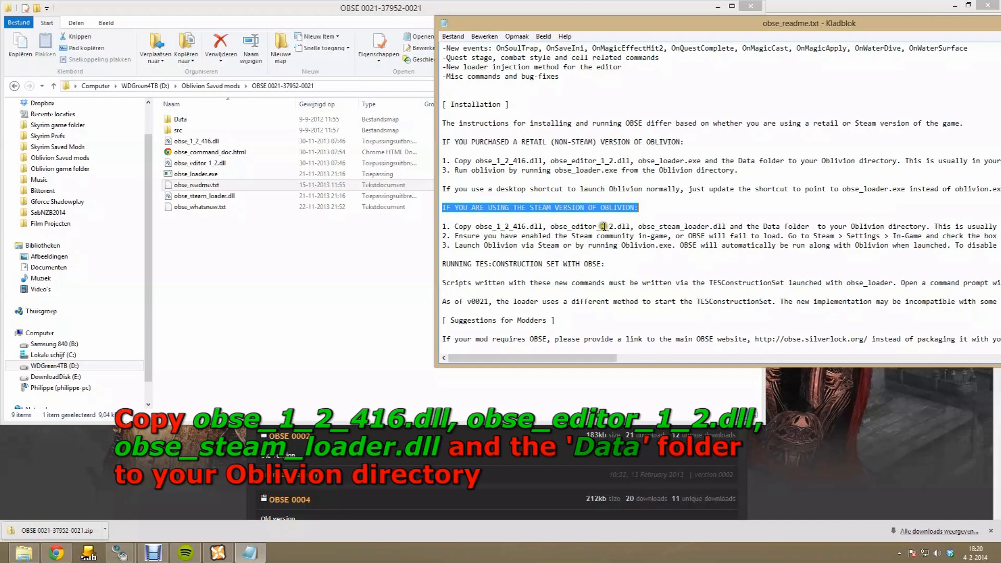
Copy obse_1_2_416.dll, obse_editor_1_2.dll, obse_steam_loader.dll and the Data folder from the extracted OBSE folder into the Oblivion game folder
click(195, 141)
ctrl+click(201, 163)
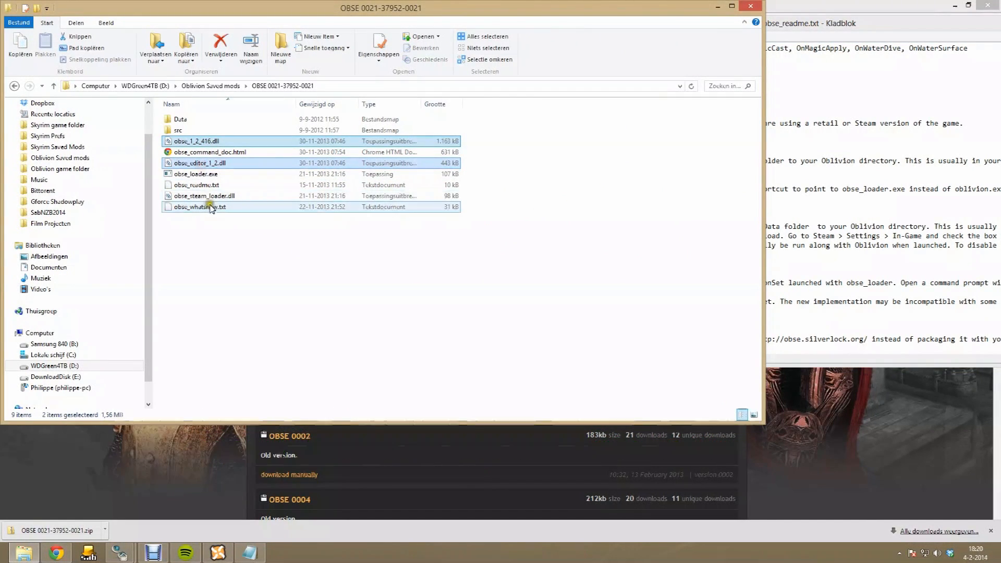
ctrl+click(219, 196)
ctrl+click(218, 121)
right_click(217, 120)
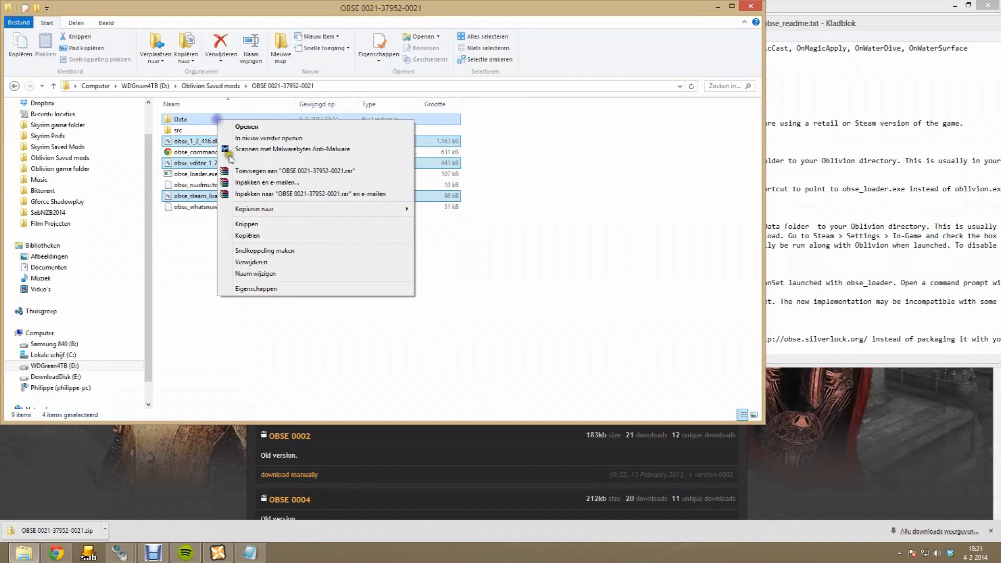
click(258, 236)
click(222, 276)
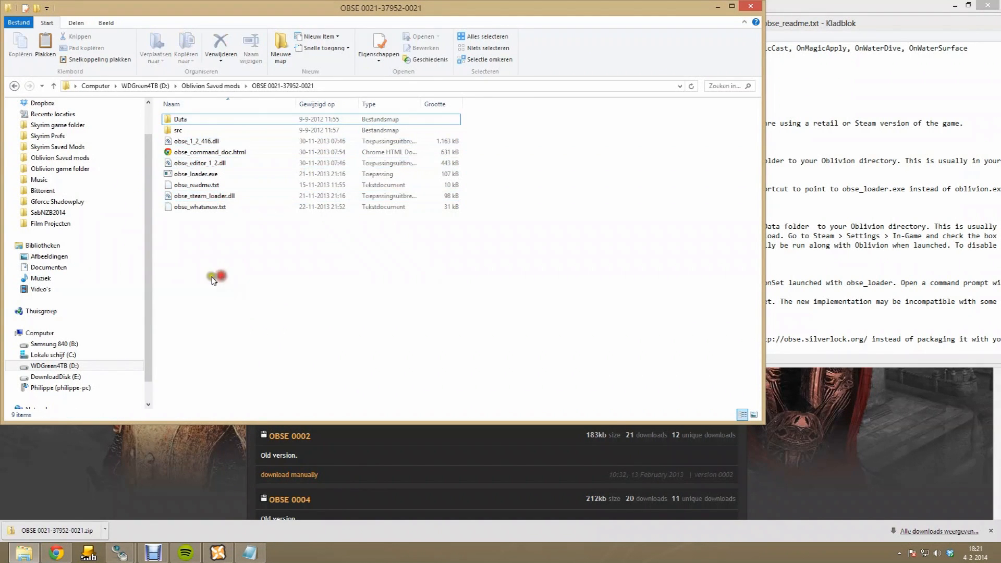
click(85, 168)
click(263, 311)
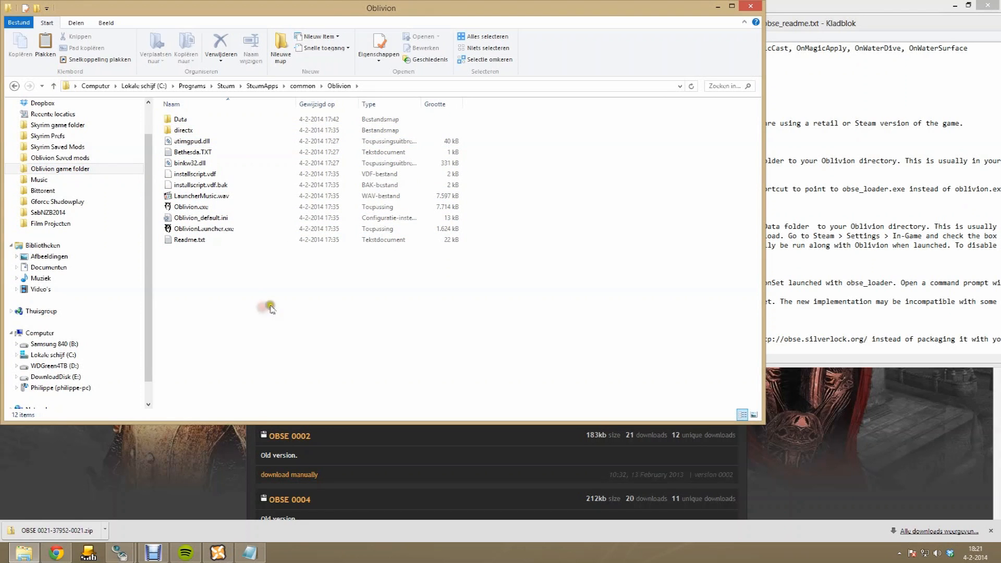
key(ctrl+v)
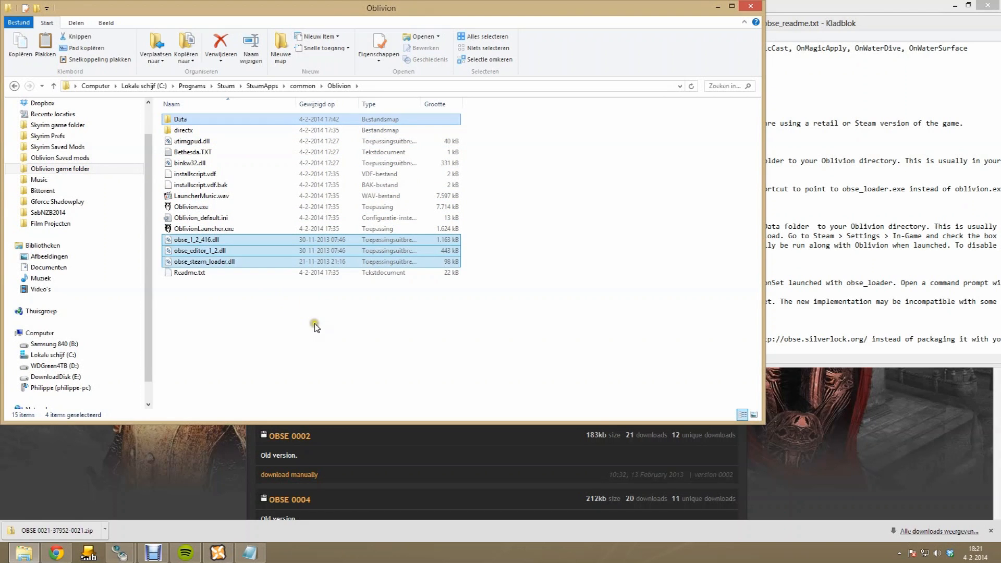
click(315, 327)
Close the OBSE readme and switch back to the Oblivion Nexus page in Chrome
click(881, 146)
drag(938, 27, 763, 36)
drag(833, 31, 734, 35)
click(898, 33)
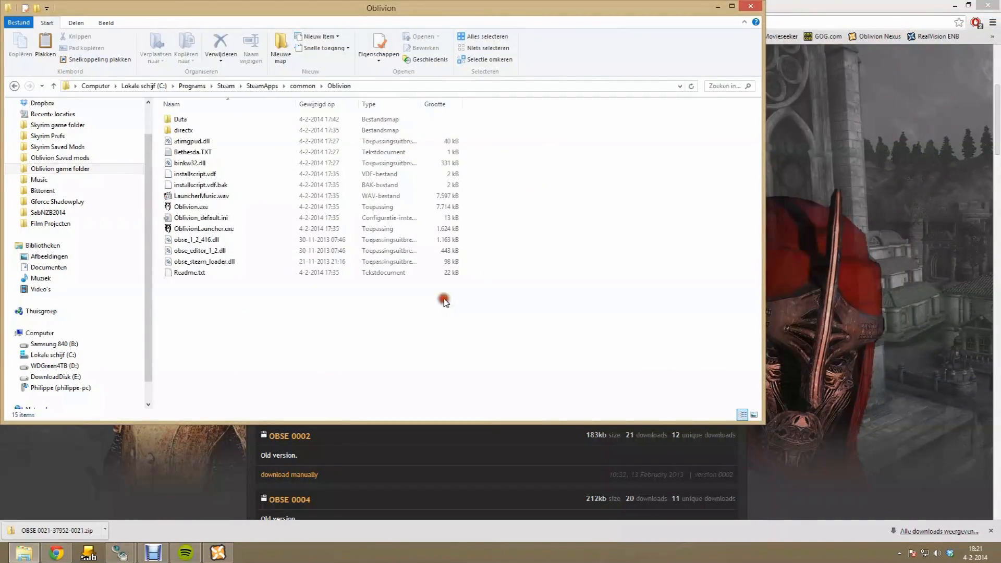
click(823, 370)
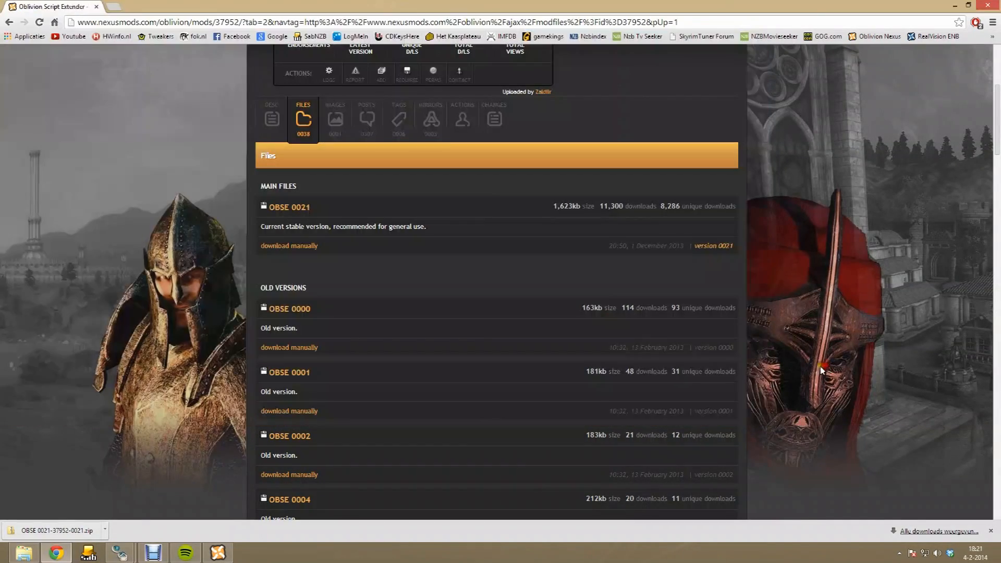
click(222, 551)
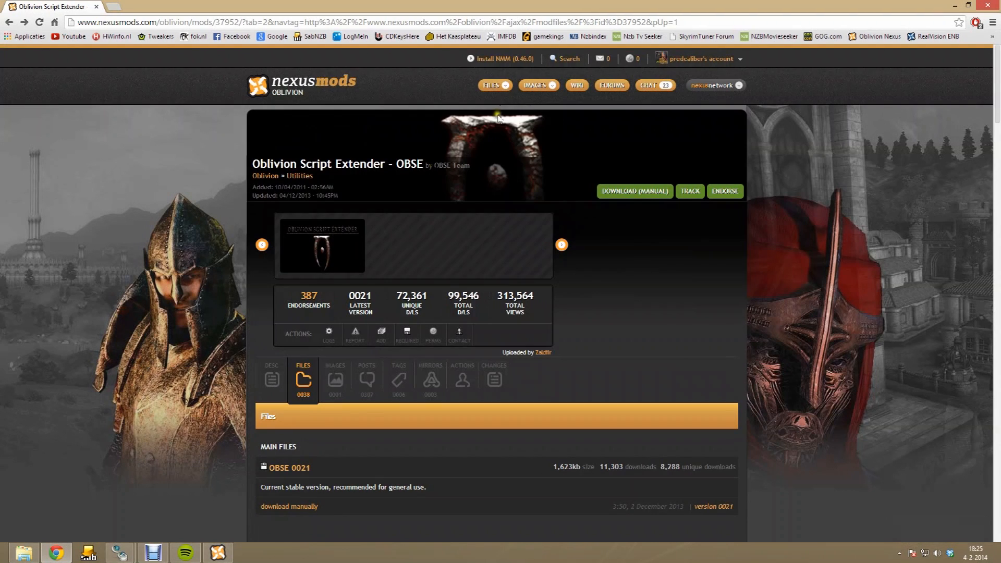
Search the Oblivion Nexus files for "Blockhead" and open the Blockhead mod page
click(567, 58)
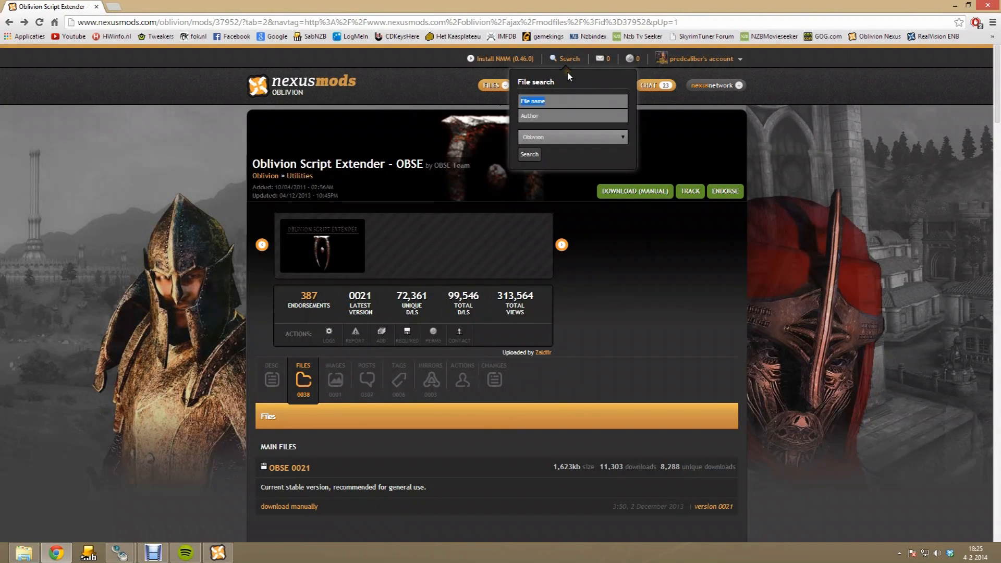
text(block)
click(533, 114)
click(528, 154)
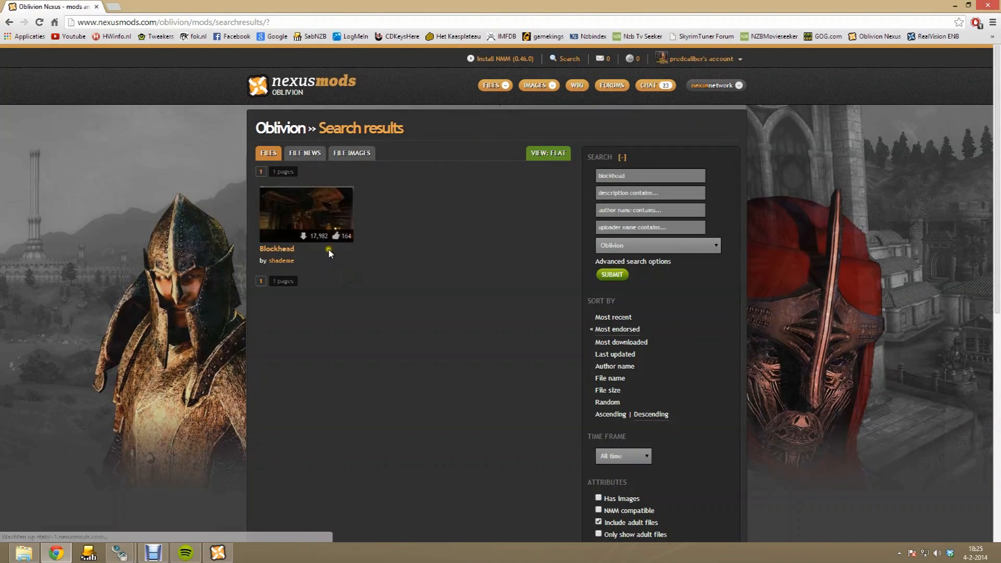
click(334, 240)
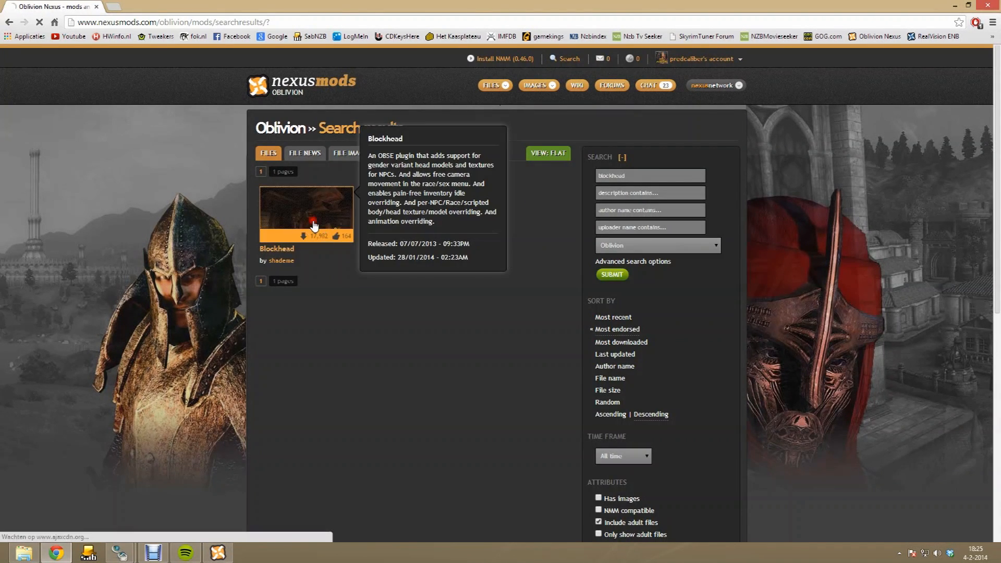
Manually download the main file Blockhead 91 from the London (N5) server into the Oblivion Saved mods folder
scroll(338, 236, down, 3)
scroll(485, 285, up, 2)
click(609, 139)
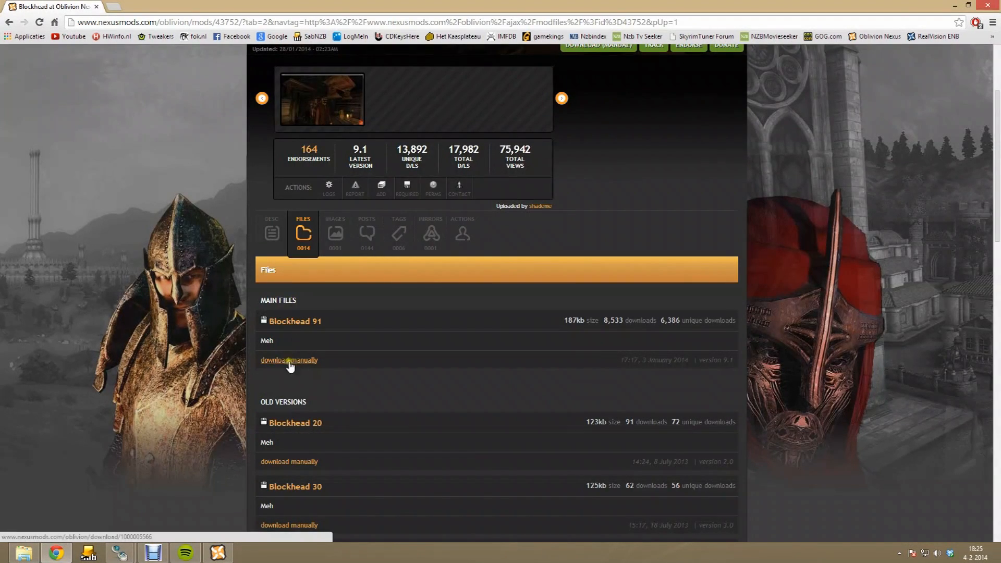
click(289, 361)
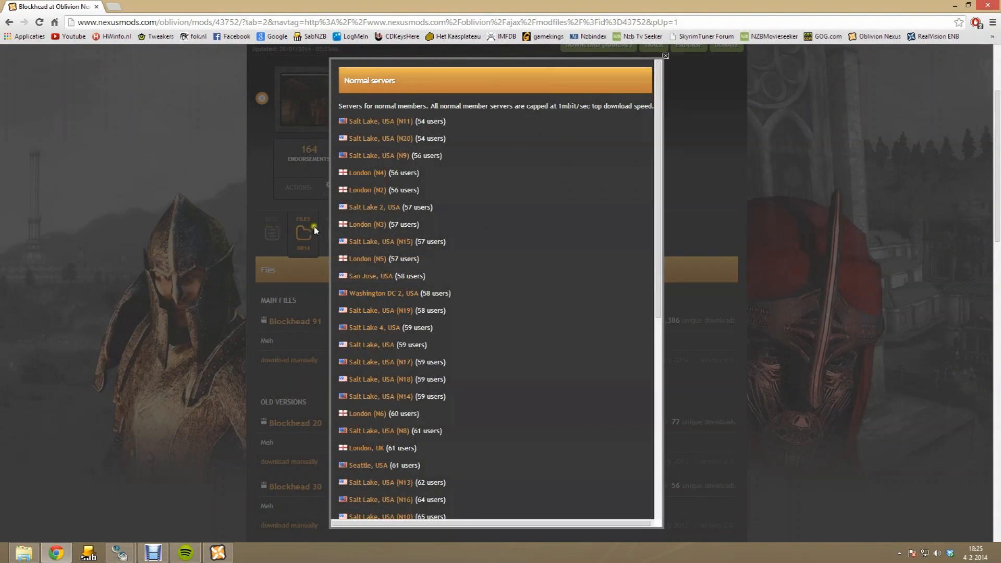
click(371, 259)
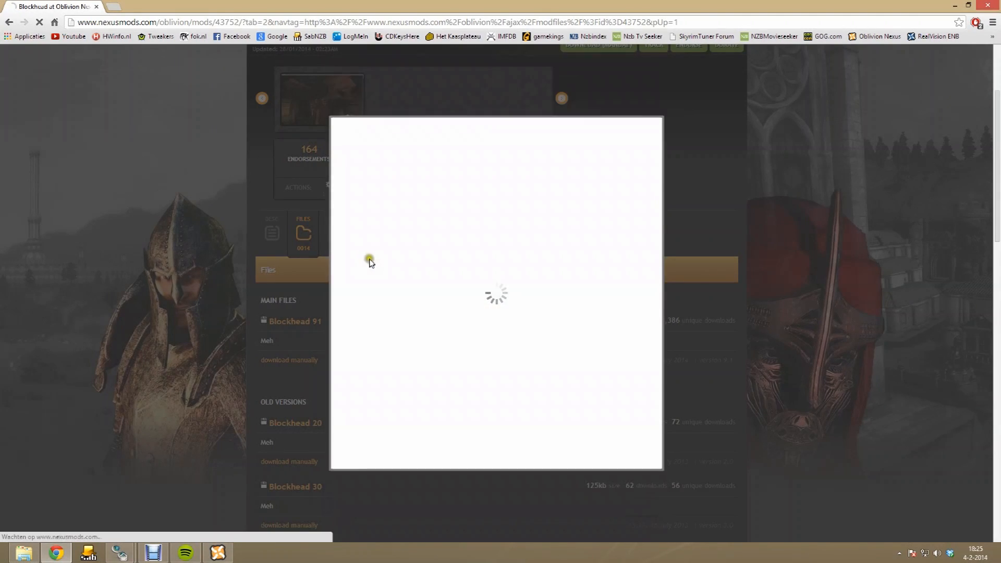
key(Return)
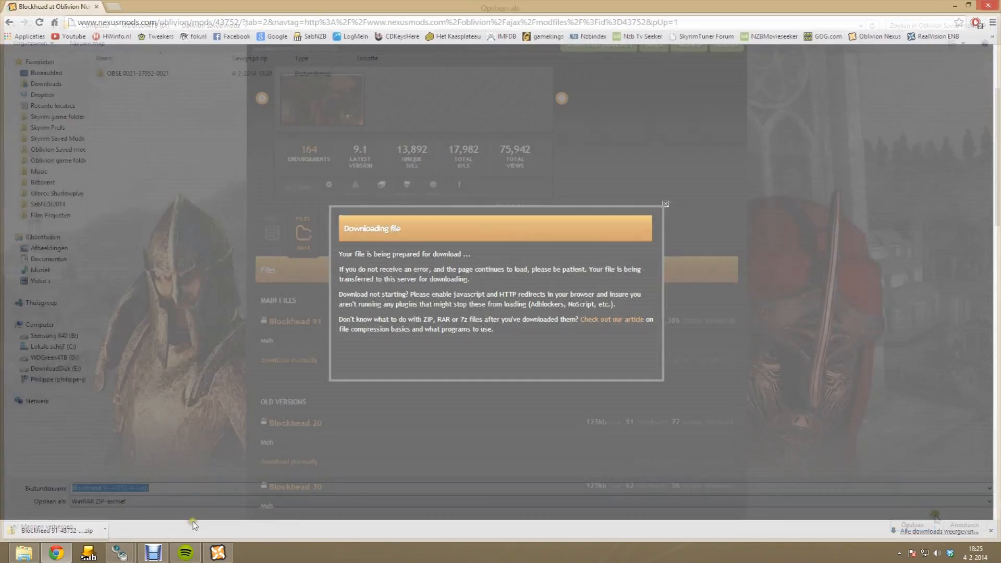
In File Explorer, extract Blockhead 91-43752-9-1.zip into its own folder and open the Plugins folder inside its OBSE folder
click(22, 553)
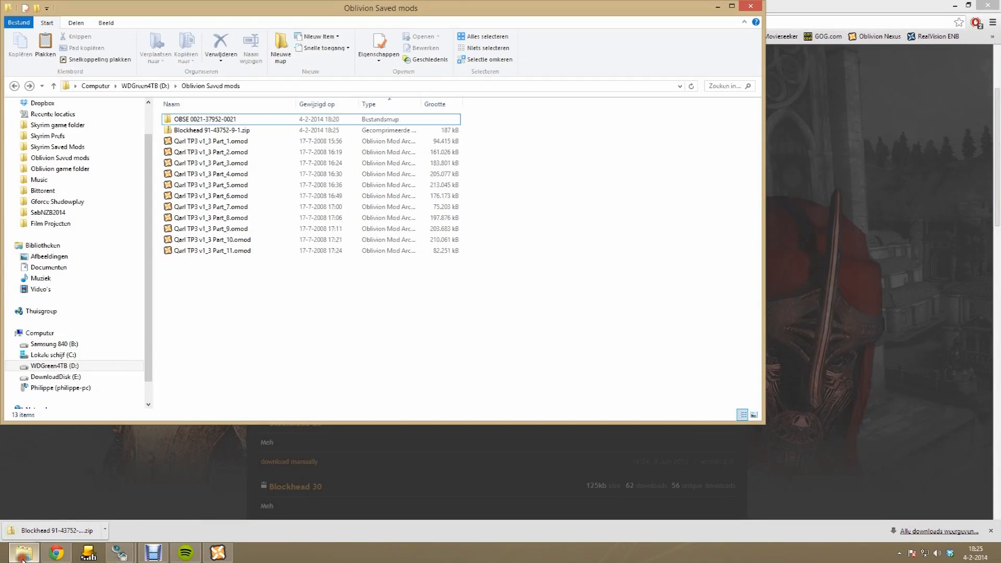
right_click(220, 130)
click(261, 215)
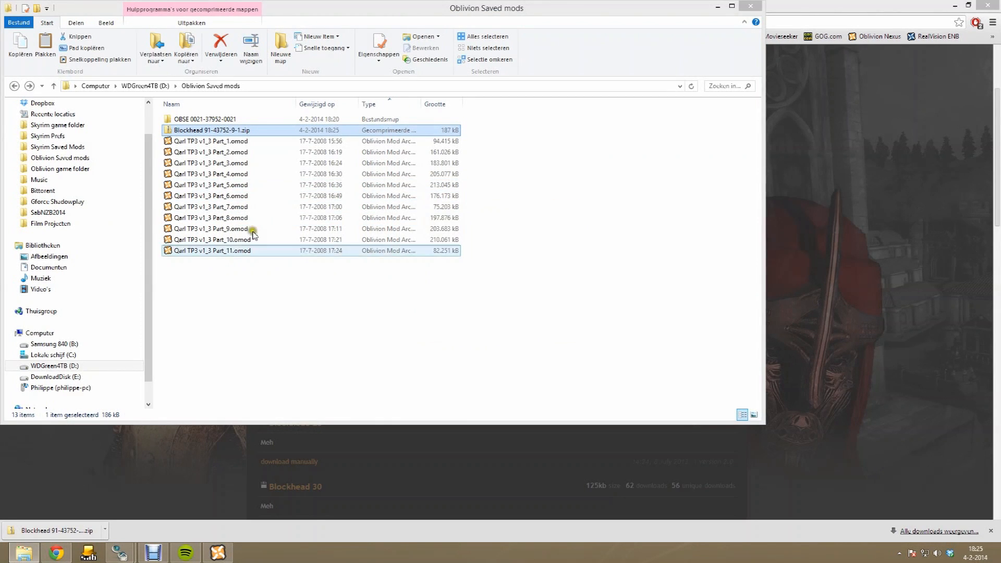
click(288, 343)
double_click(206, 119)
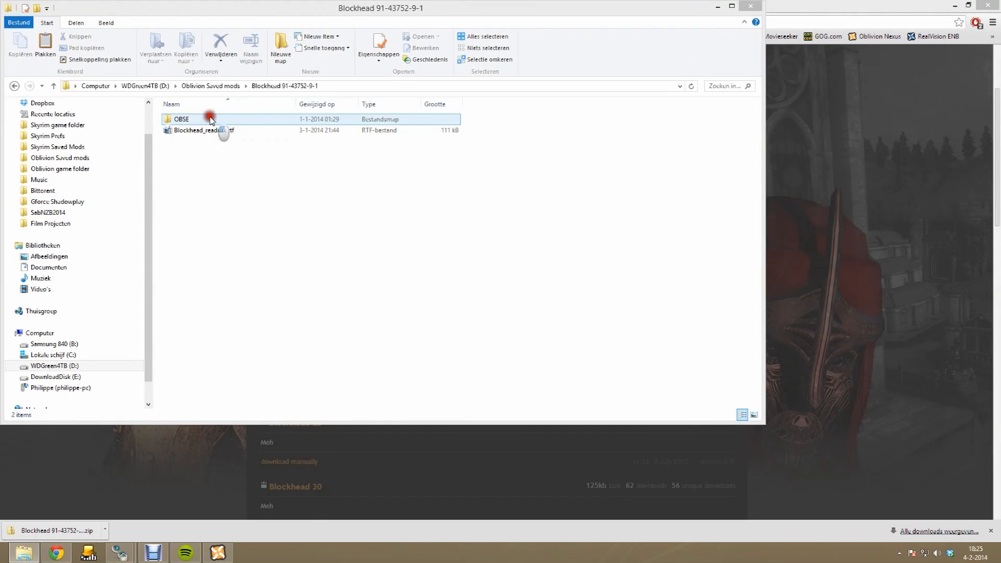
double_click(203, 120)
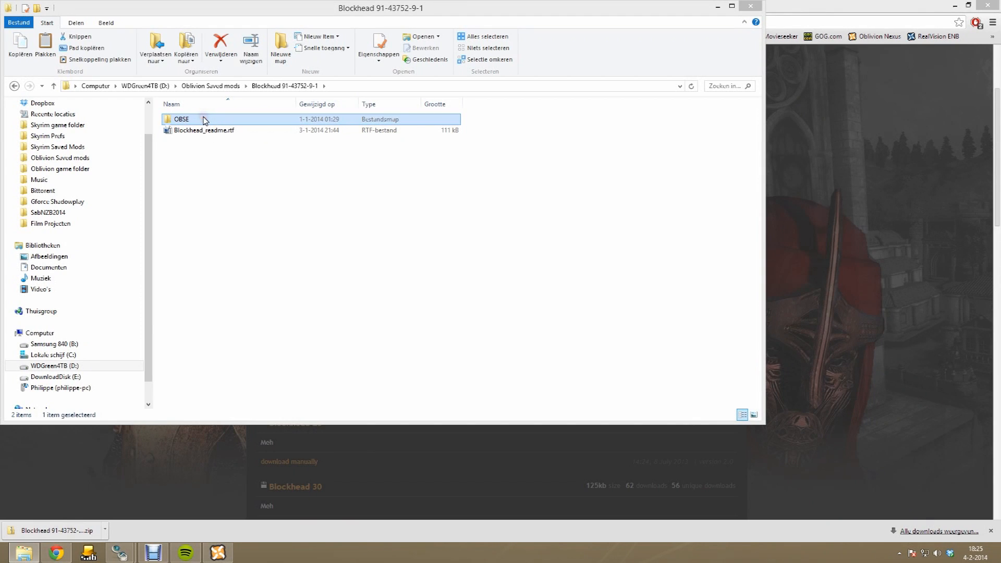
double_click(200, 120)
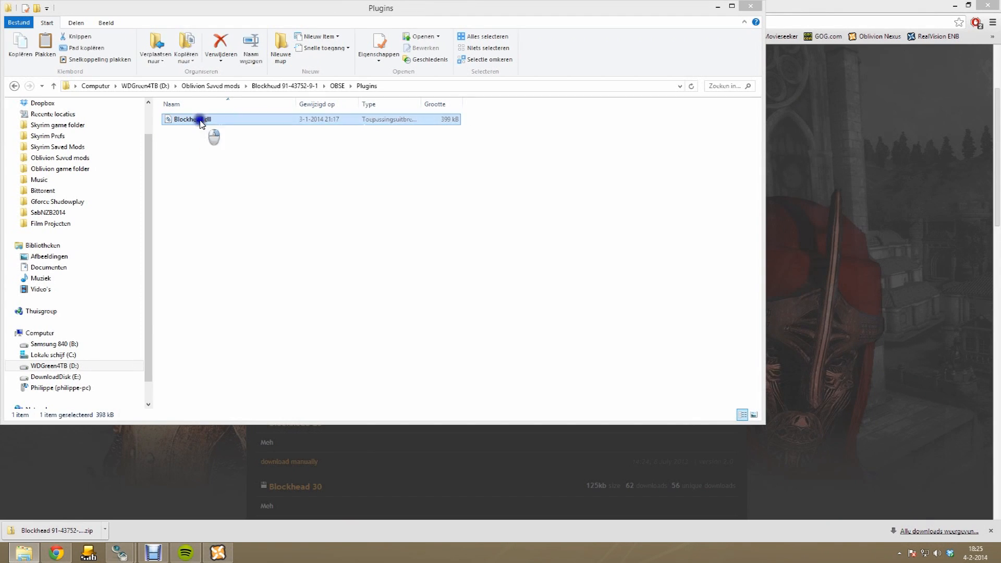
Copy Blockhead.dll and paste it under the Data folder of the Oblivion game folder
right_click(199, 120)
click(252, 226)
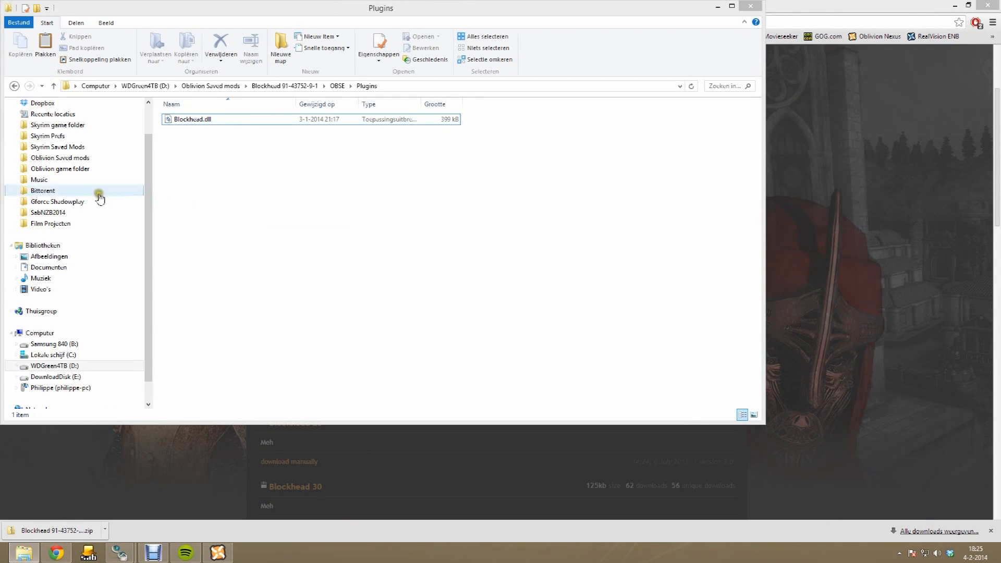
click(72, 170)
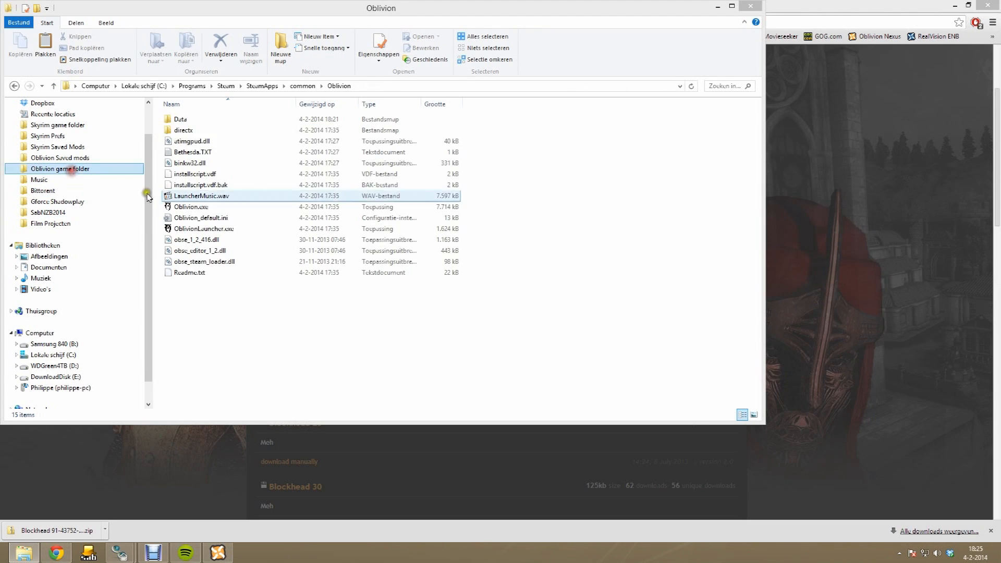
double_click(218, 120)
double_click(203, 130)
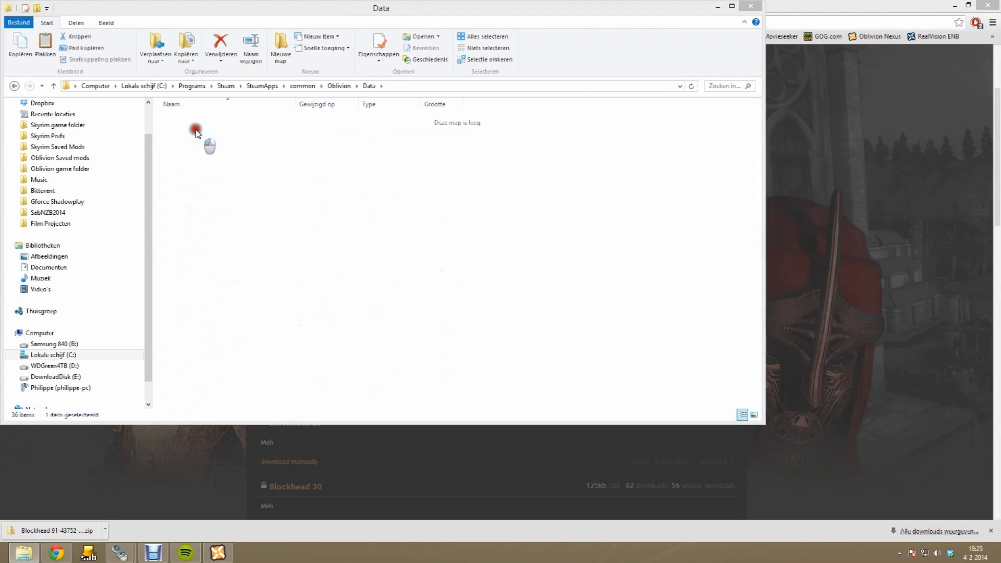
right_click(243, 167)
click(299, 233)
click(221, 208)
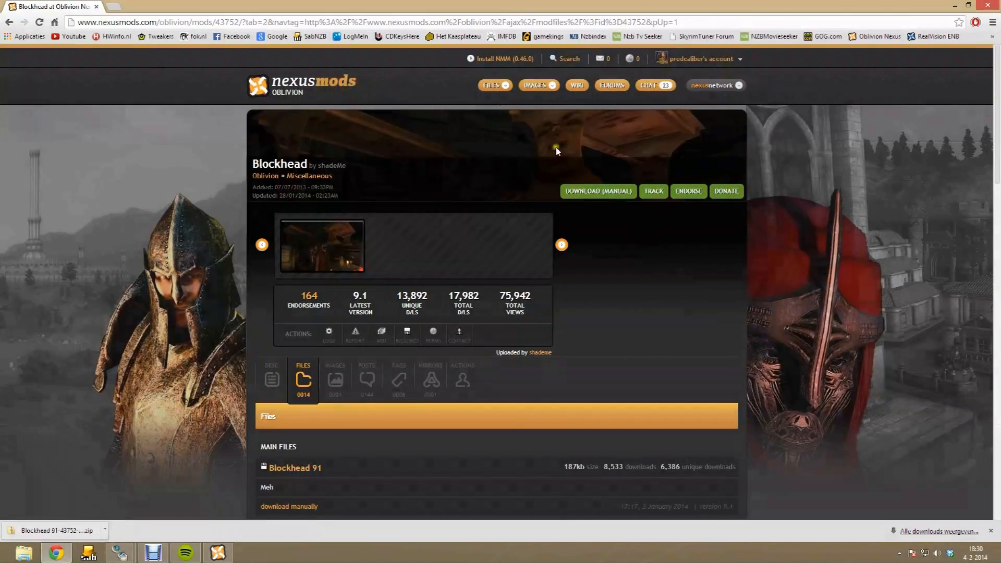
In Chrome, open the Oblivion Nexus top files list and view the Oblivion Character Overhaul version 2 description
mouse_move(493, 86)
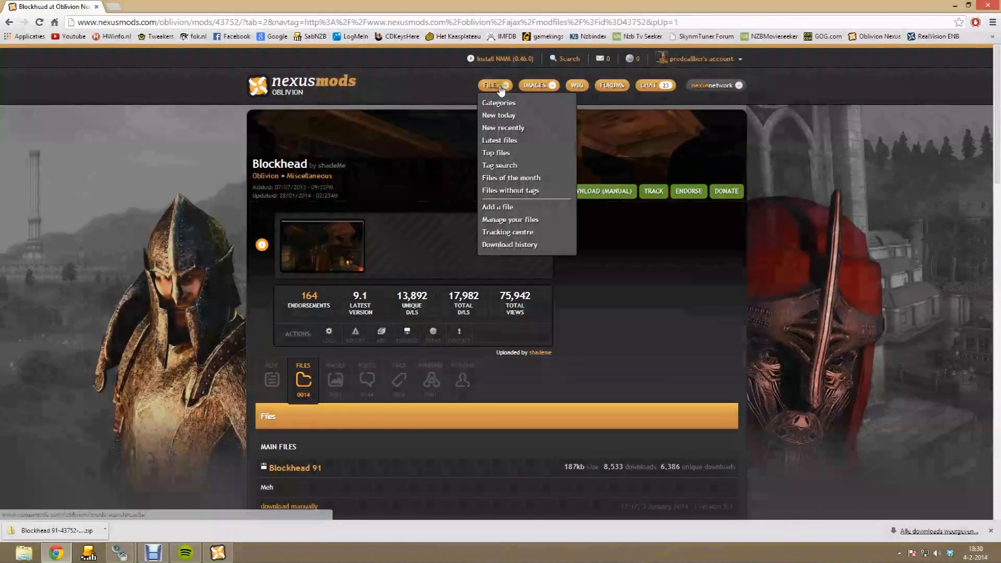
click(501, 156)
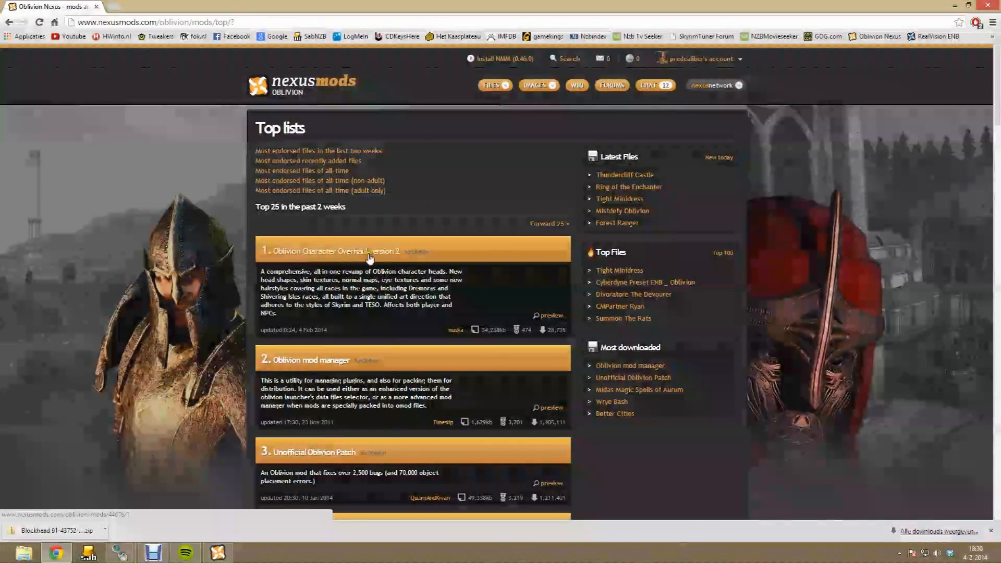
click(369, 262)
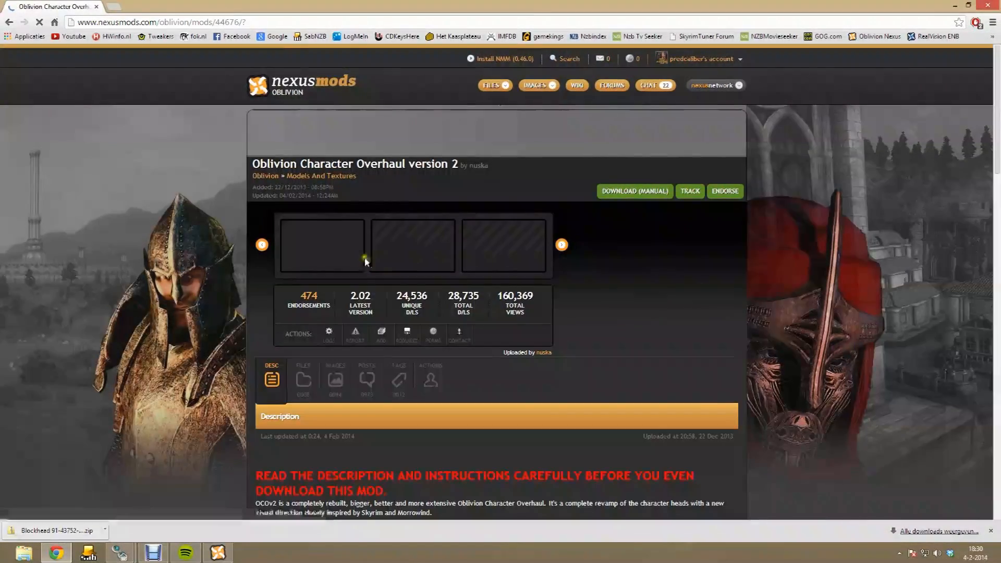
scroll(396, 292, down, 4)
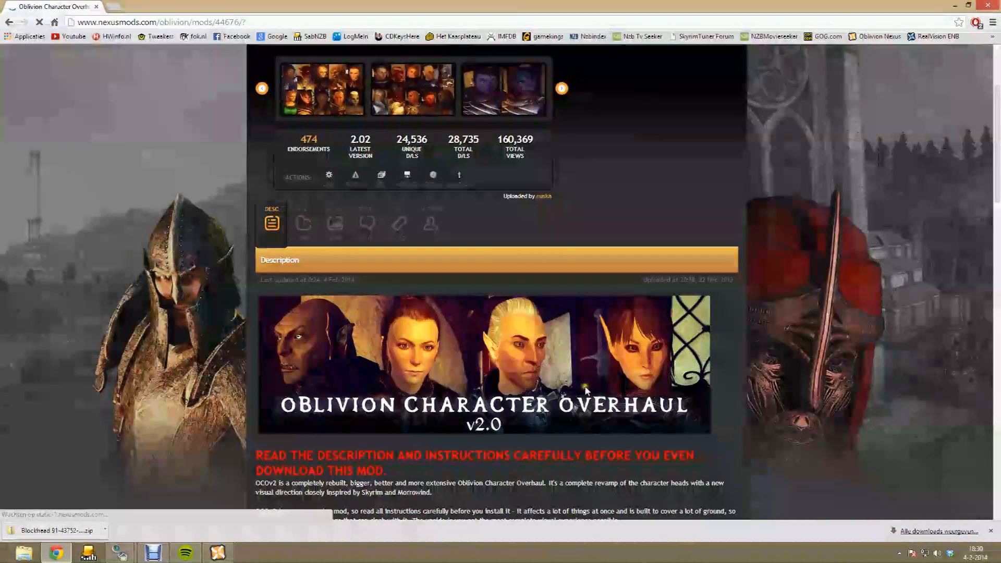
Manually download the main file Oblivion Character Overhaul v2-02 into the Oblivion Saved mods folder, continuing past the requirements notice
scroll(384, 444, up, 3)
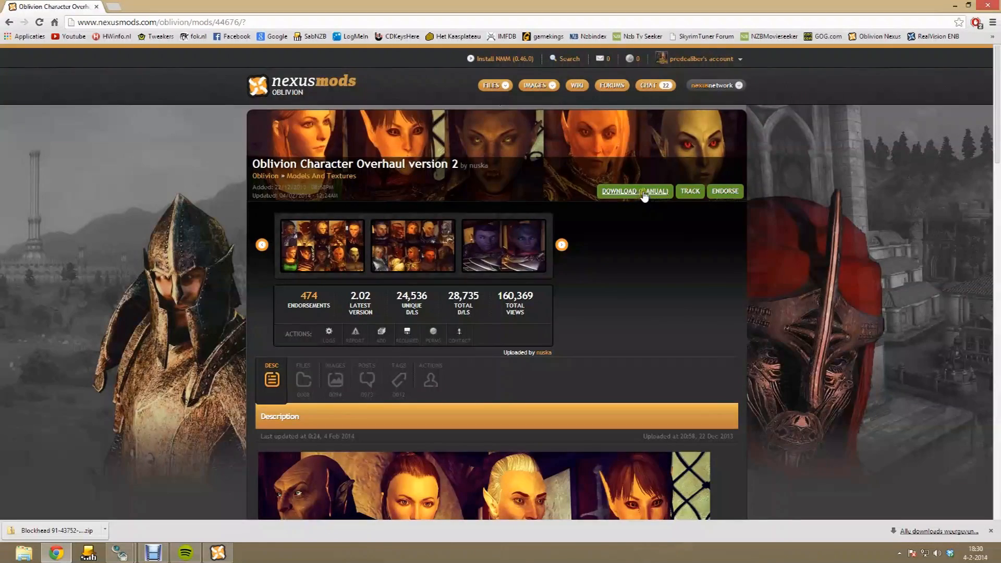
click(645, 193)
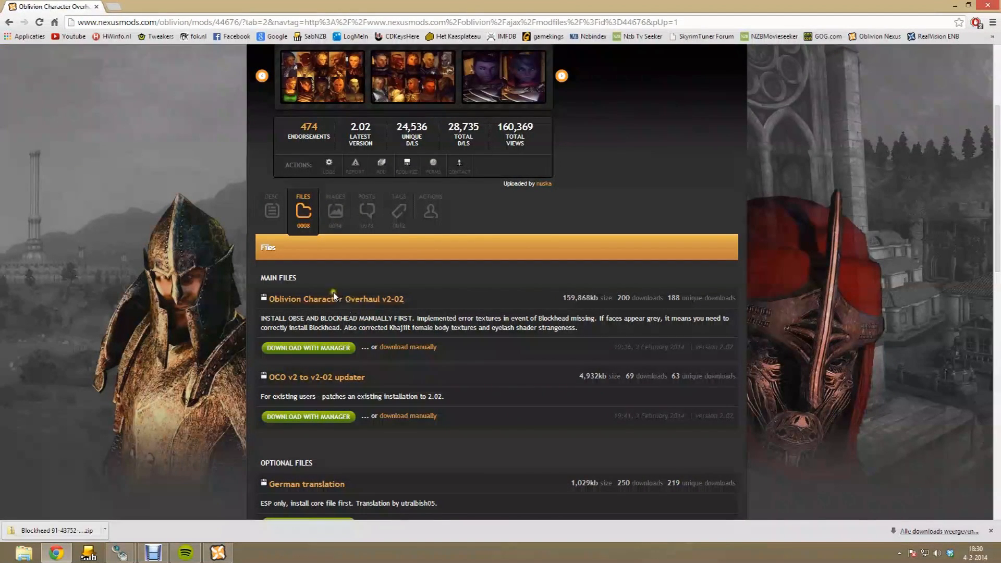
click(429, 347)
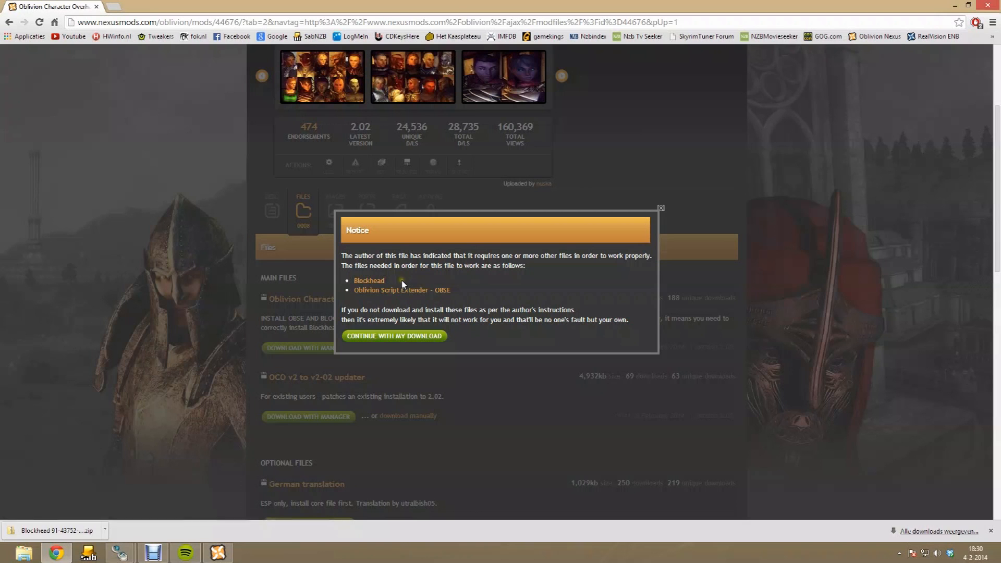
click(411, 337)
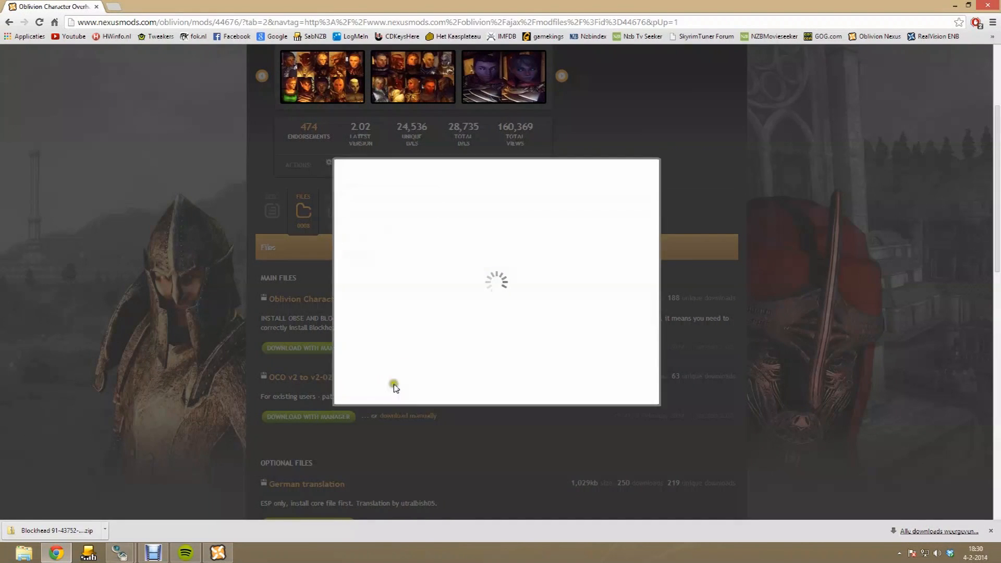
click(370, 208)
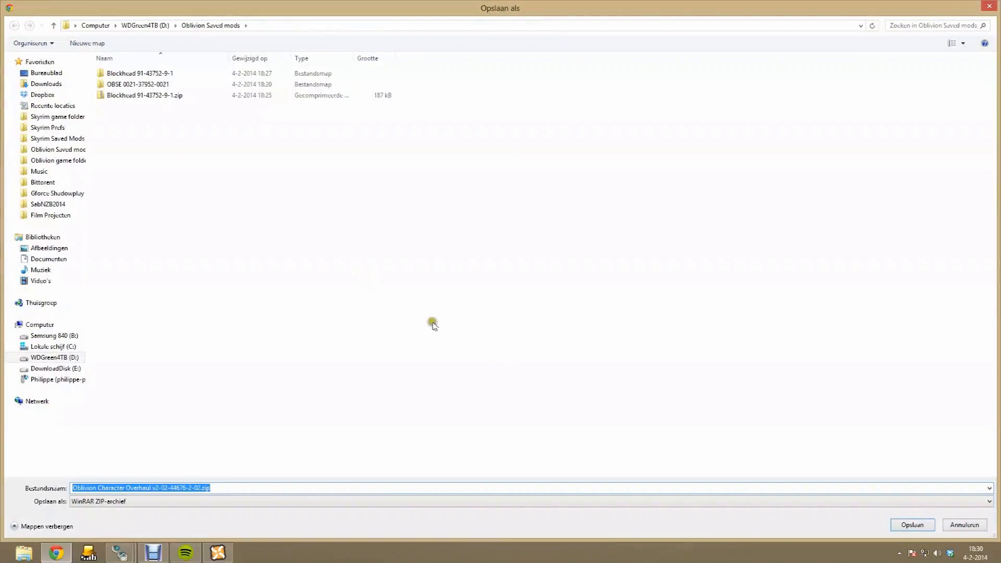
click(911, 524)
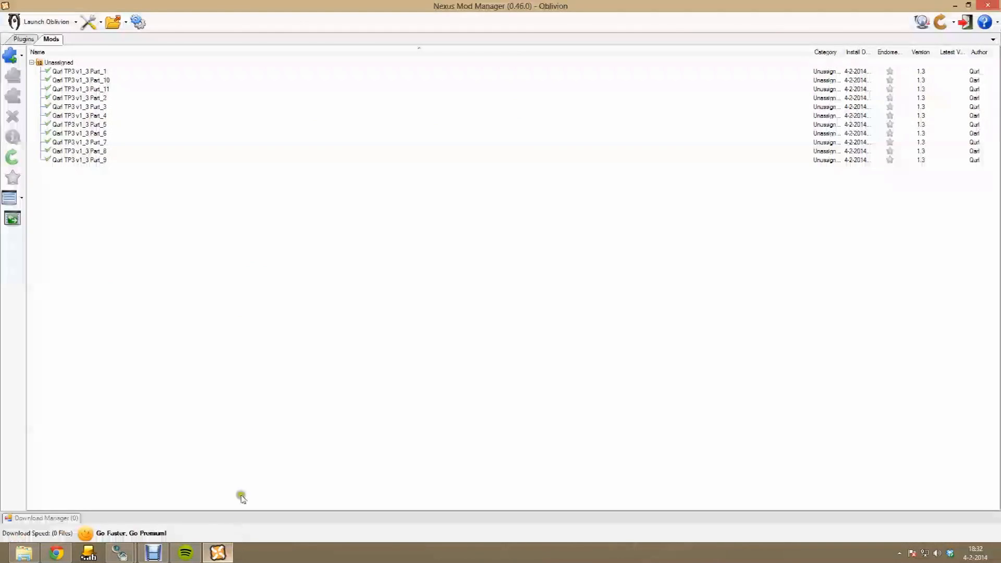
In Nexus Mod Manager, add the Oblivion Character Overhaul v2 archive from the Oblivion Saved mods folder and activate the mod
click(10, 54)
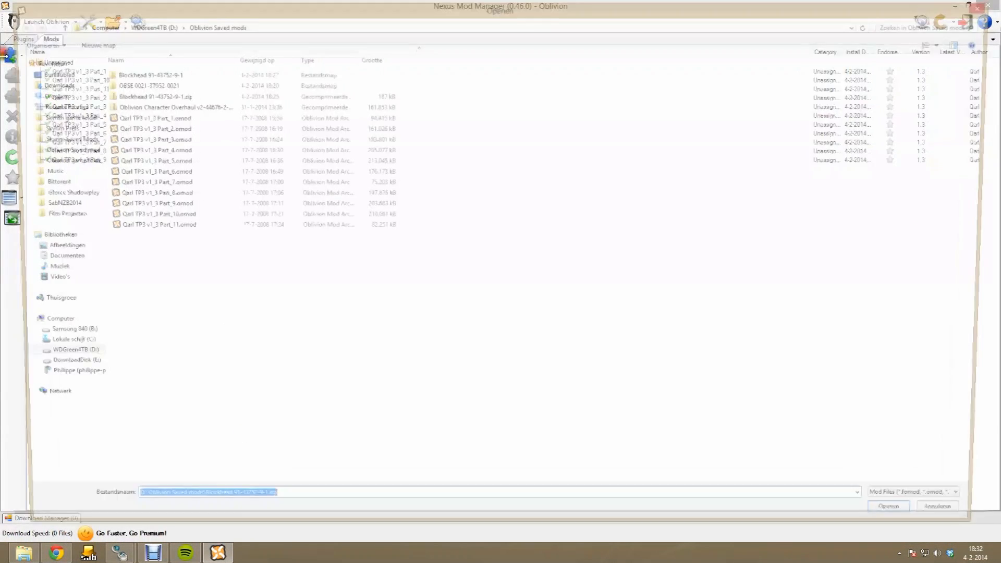
double_click(173, 106)
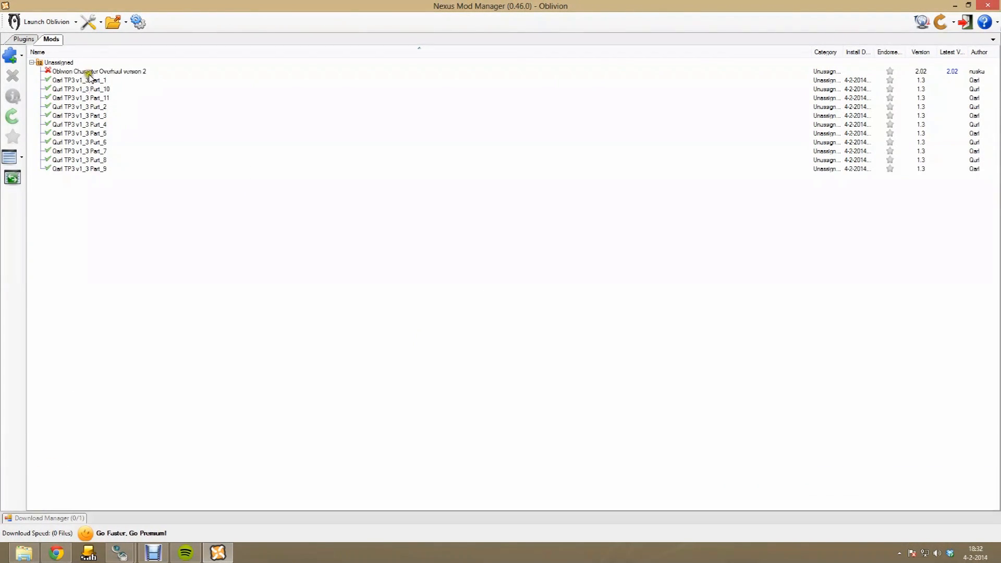
double_click(89, 75)
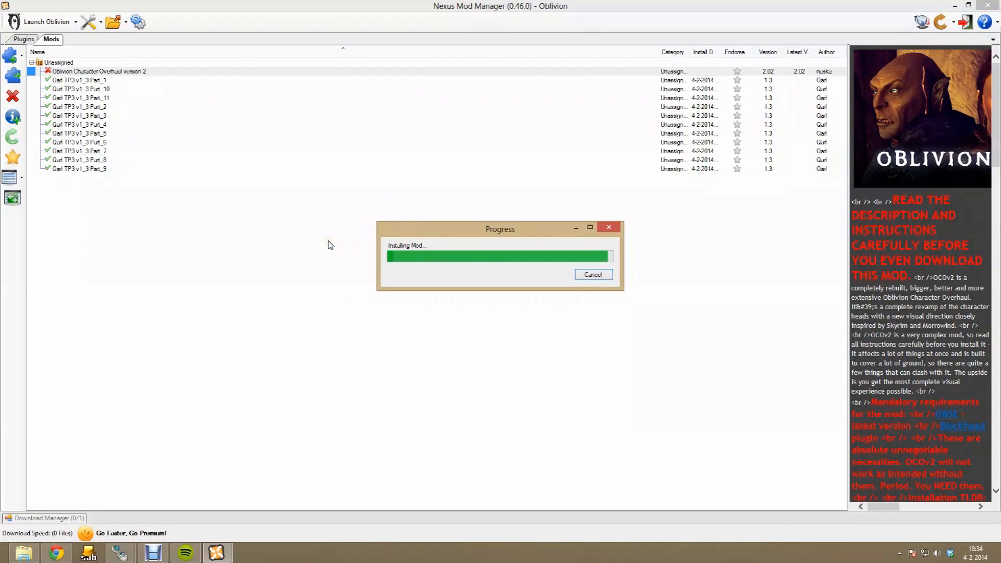
click(571, 310)
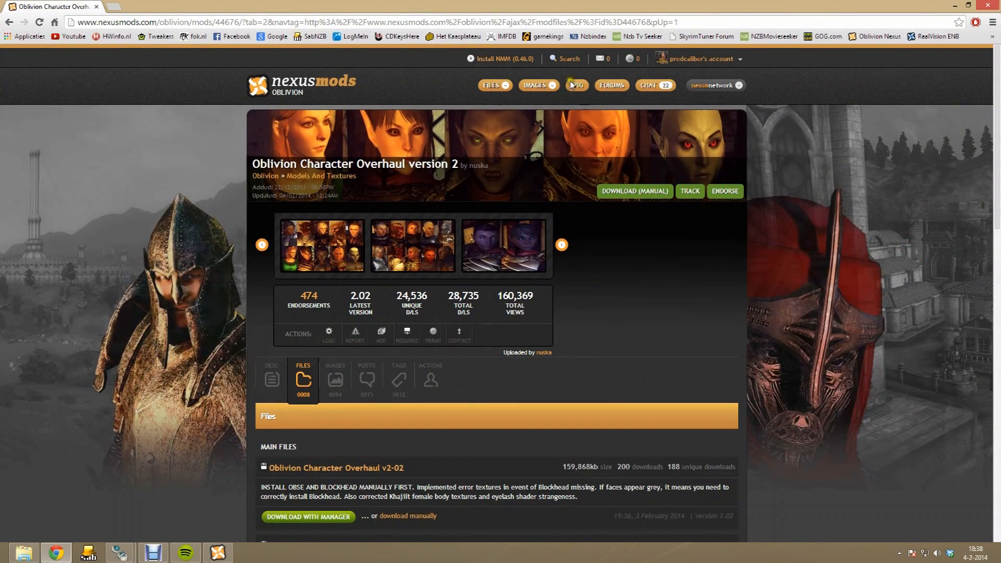
In Chrome, search the Oblivion Nexus files for water and open the Enhanced Water v20 page
click(564, 61)
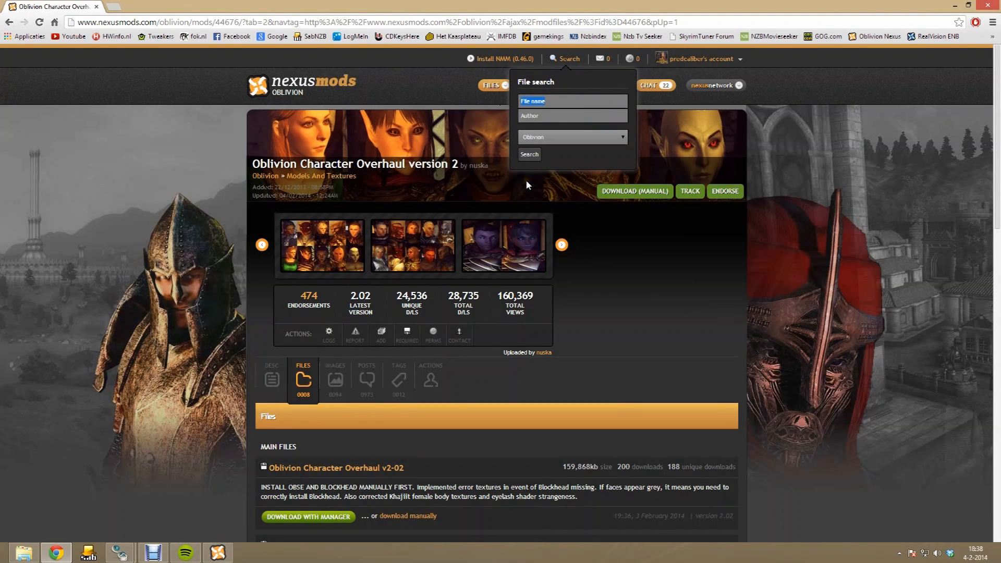
text(water)
key(Return)
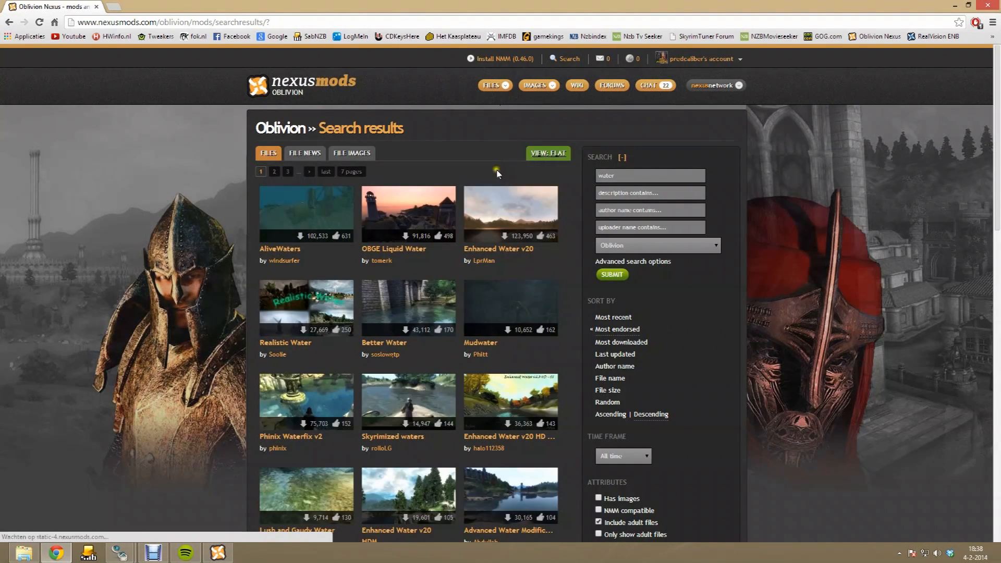
mouse_move(503, 214)
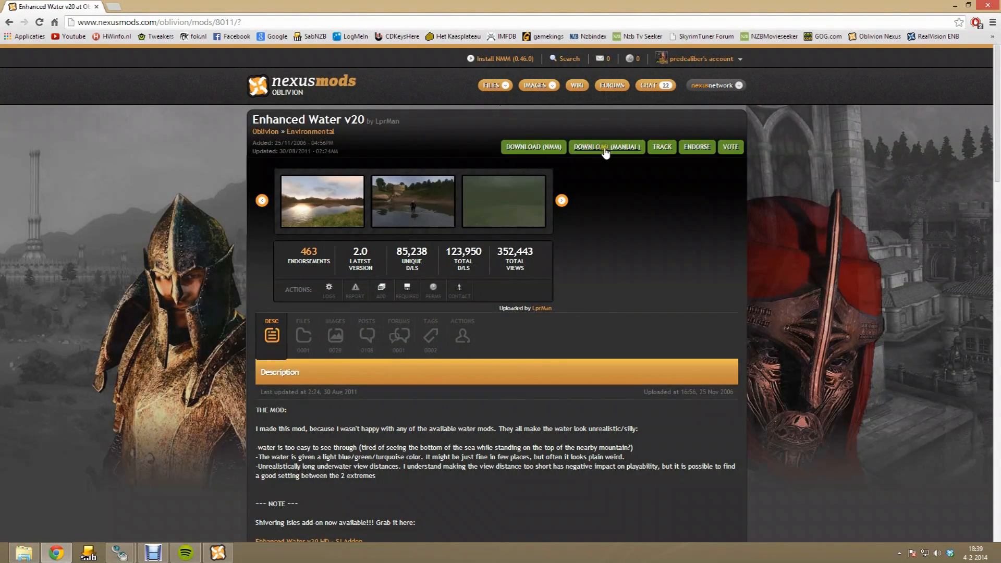
Manually download the main file Enhanced Water v20 from the Salt Lake, USA (N8) server
click(606, 148)
click(416, 361)
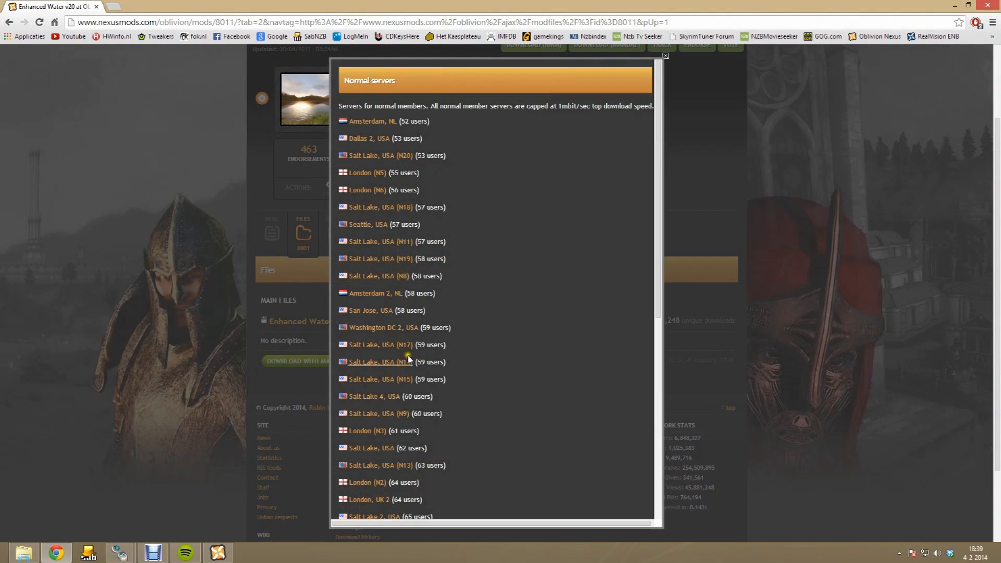
click(386, 276)
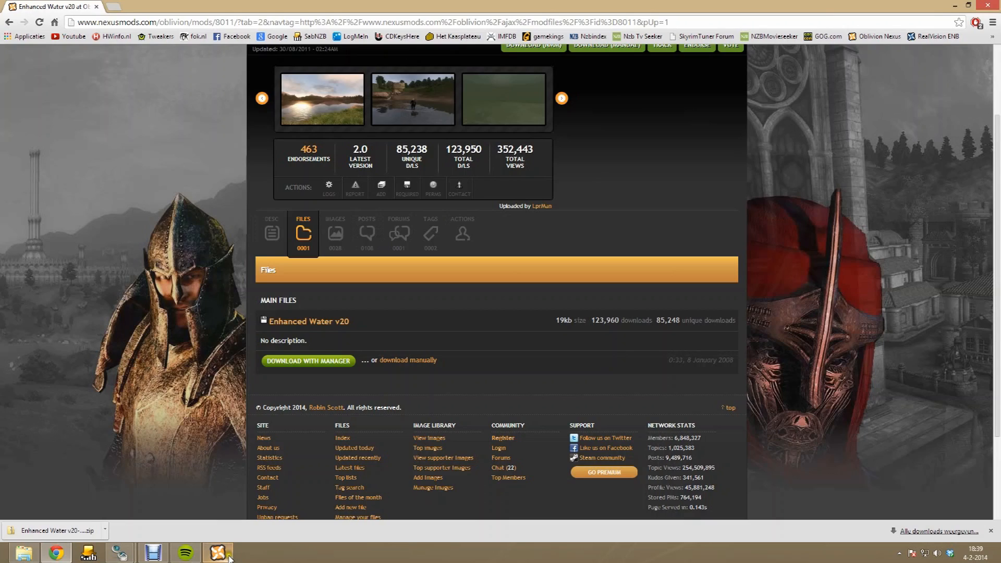
In Nexus Mod Manager, add Enhanced Water v20-8011.zip and activate the mod
click(229, 557)
click(14, 57)
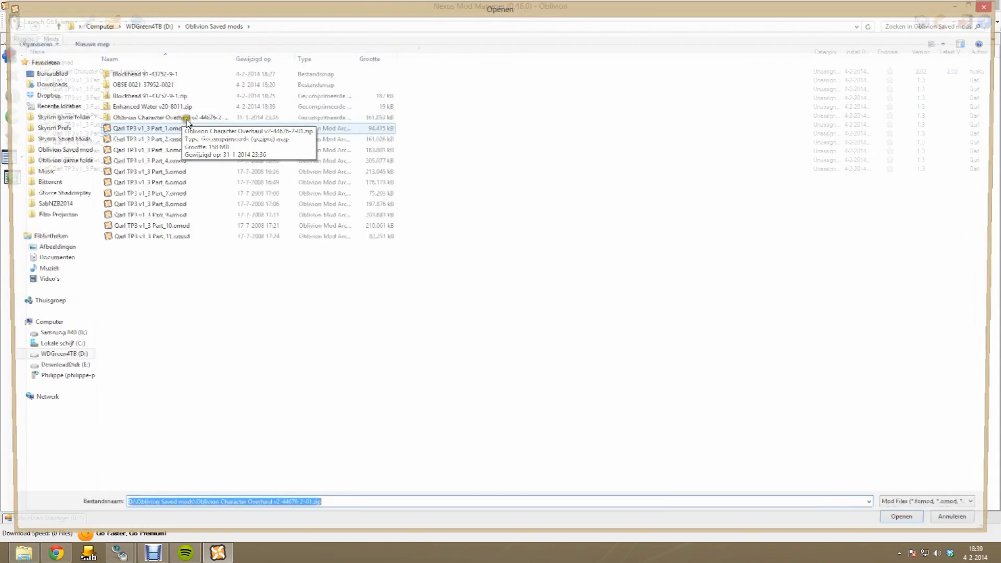
double_click(150, 107)
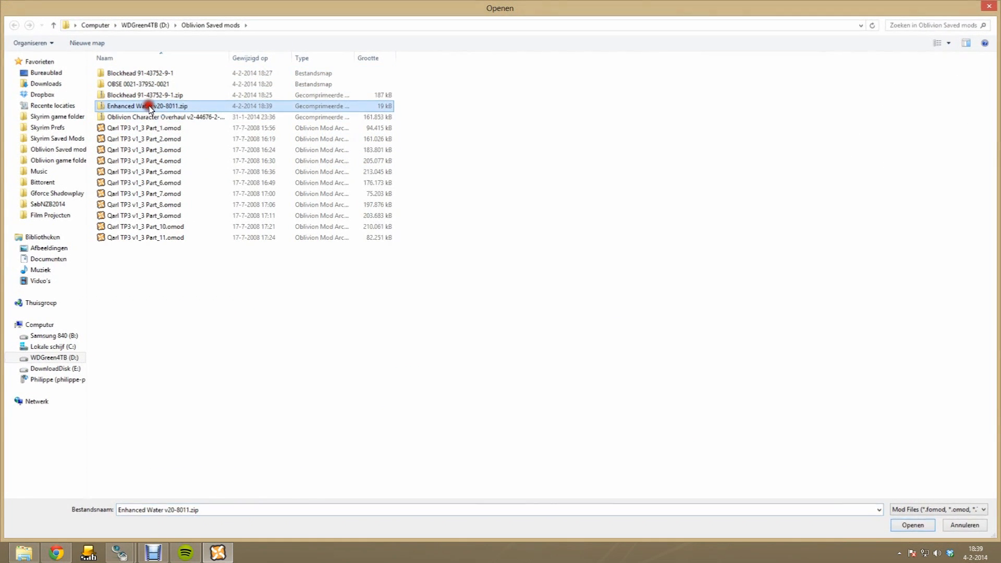
double_click(94, 71)
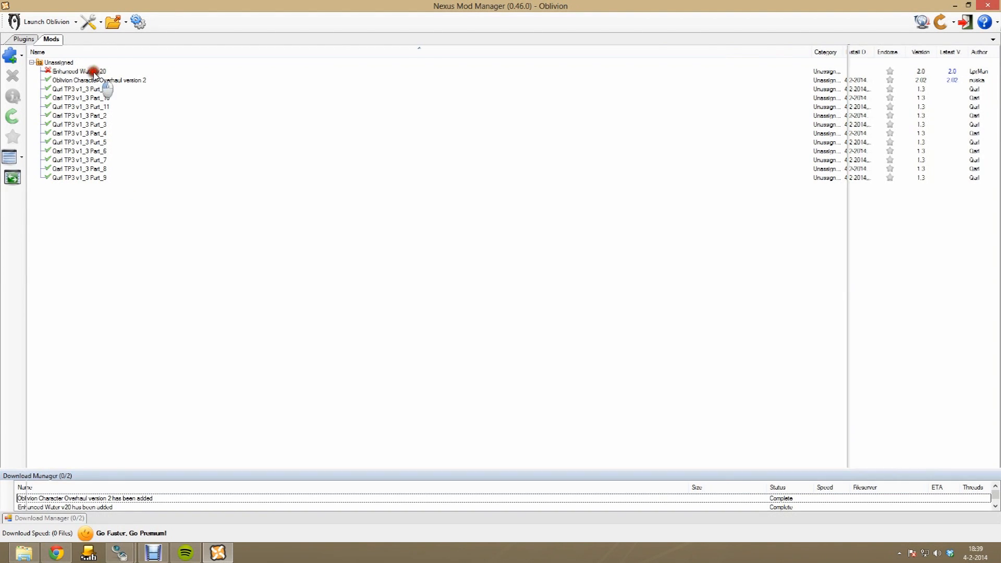
click(555, 314)
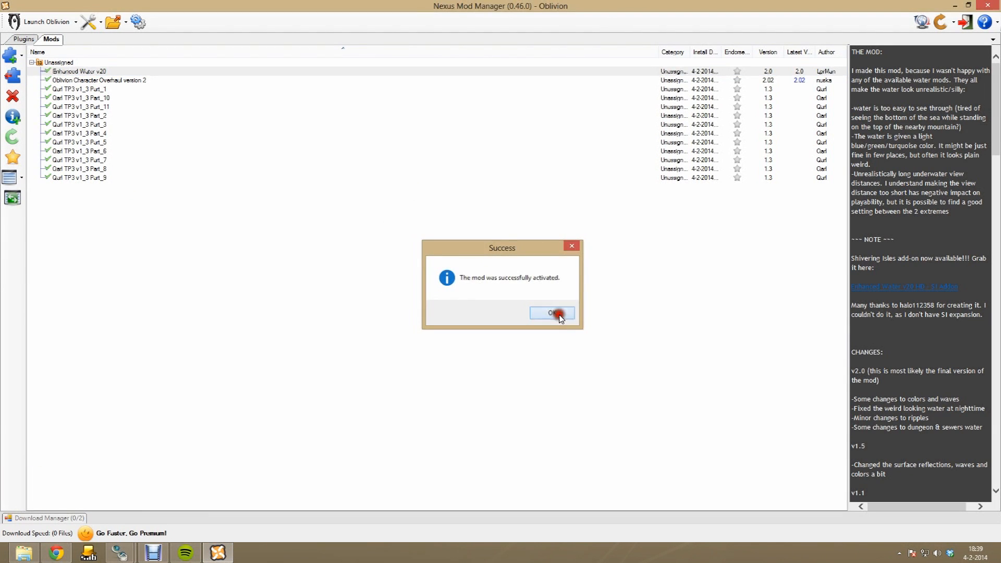
In Chrome, copy the words "Enhanced Water" from the title of the Enhanced Water v20 page
click(66, 558)
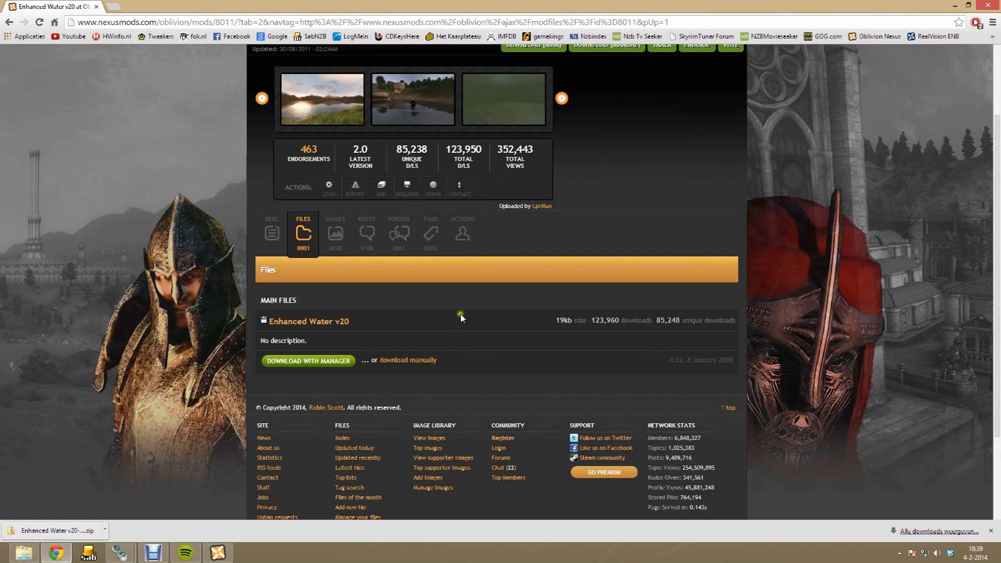
scroll(434, 383, up, 1)
click(218, 552)
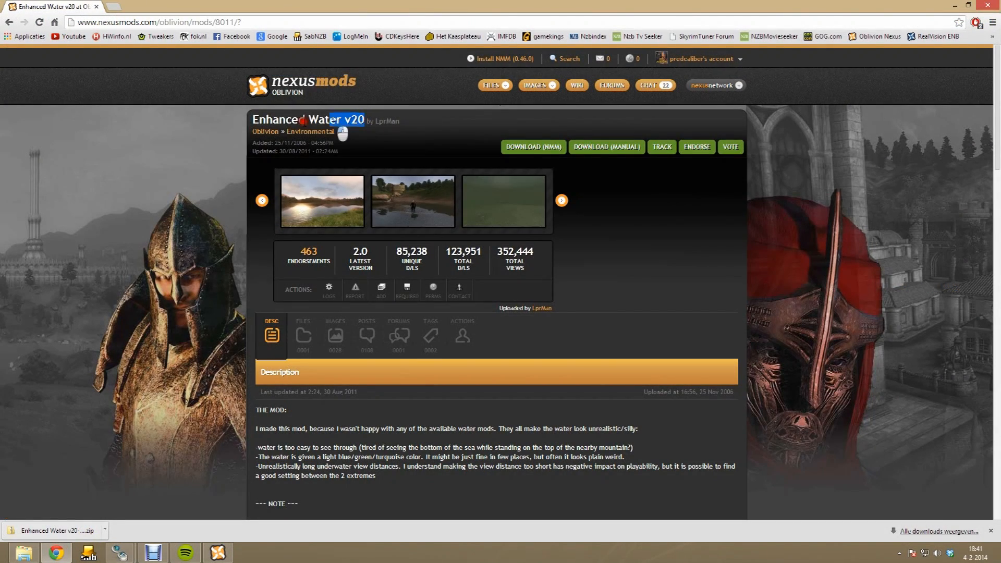
drag(302, 121, 254, 120)
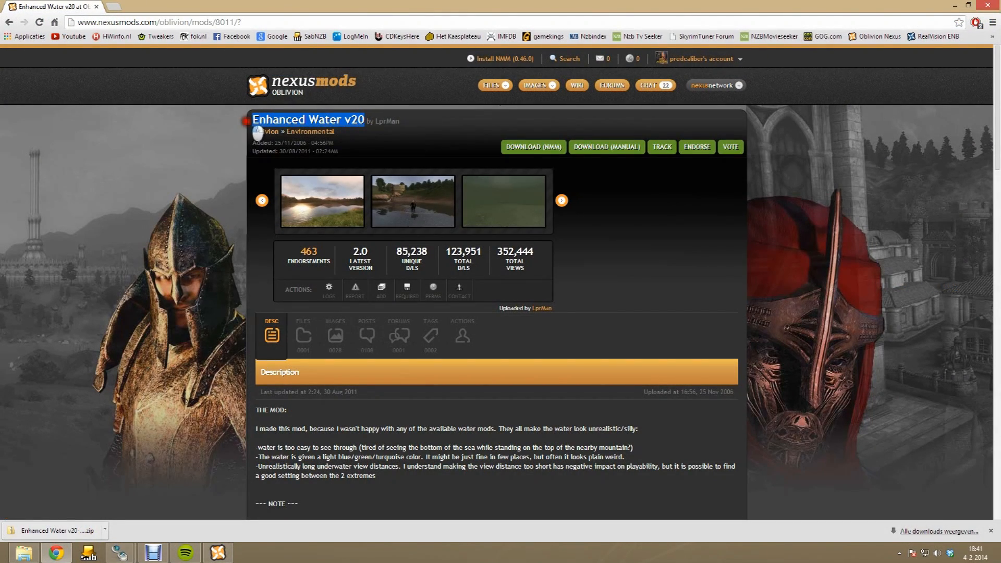
right_click(257, 119)
click(315, 123)
drag(342, 119, 272, 120)
right_click(262, 131)
click(300, 127)
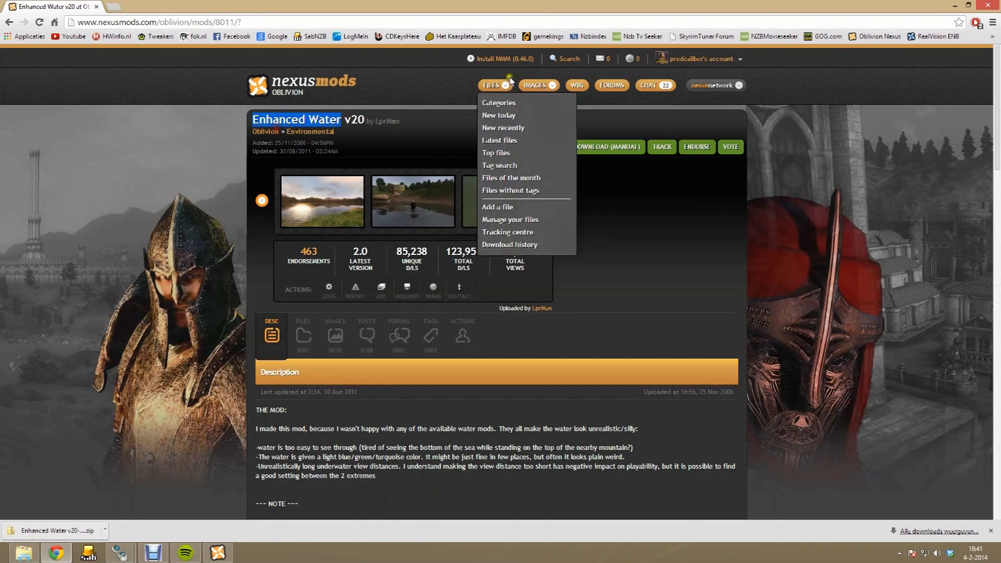
Paste the copied words Enhanced Water as the file name and run the Oblivion file search
click(569, 59)
right_click(535, 101)
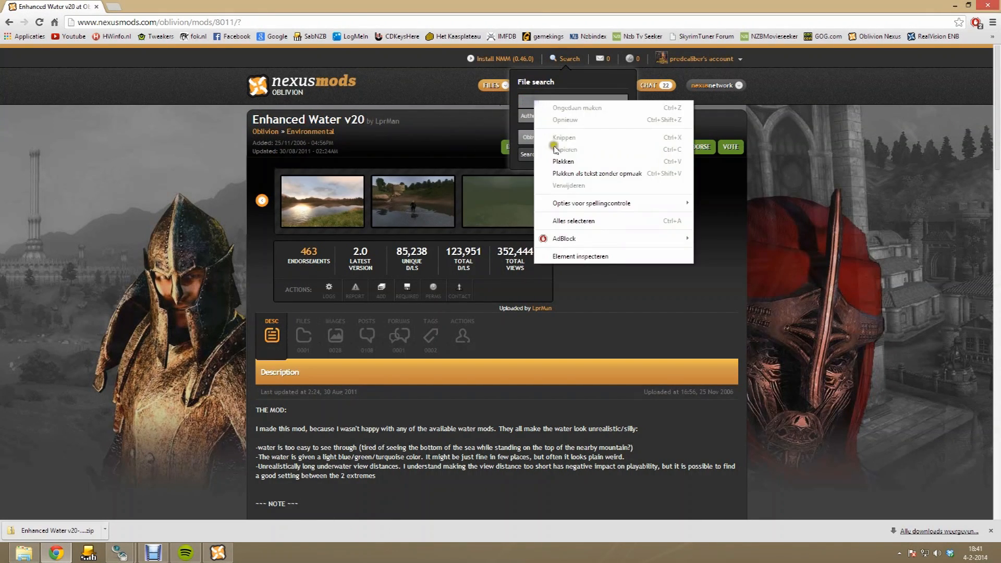
click(556, 158)
click(526, 154)
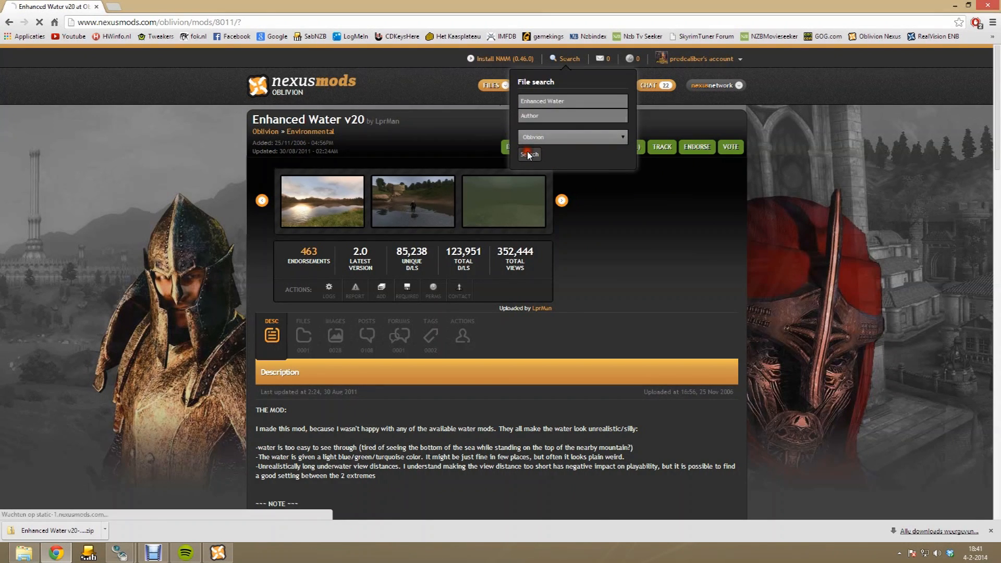
Open the Enhanced Water v20 HD - SI Addon page and manually download its main file, Enhanced Water v20 HD - SI 2
click(405, 223)
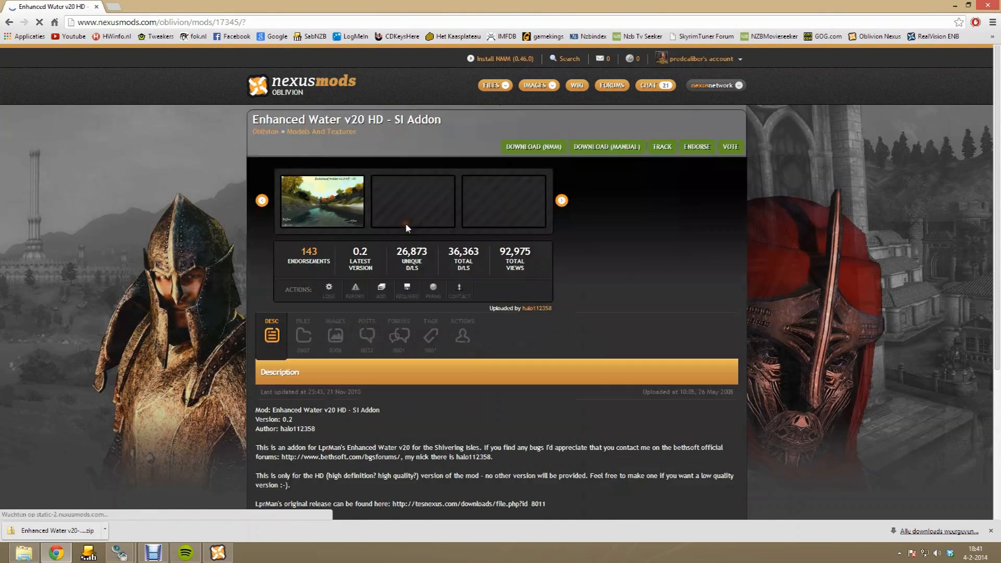
click(607, 147)
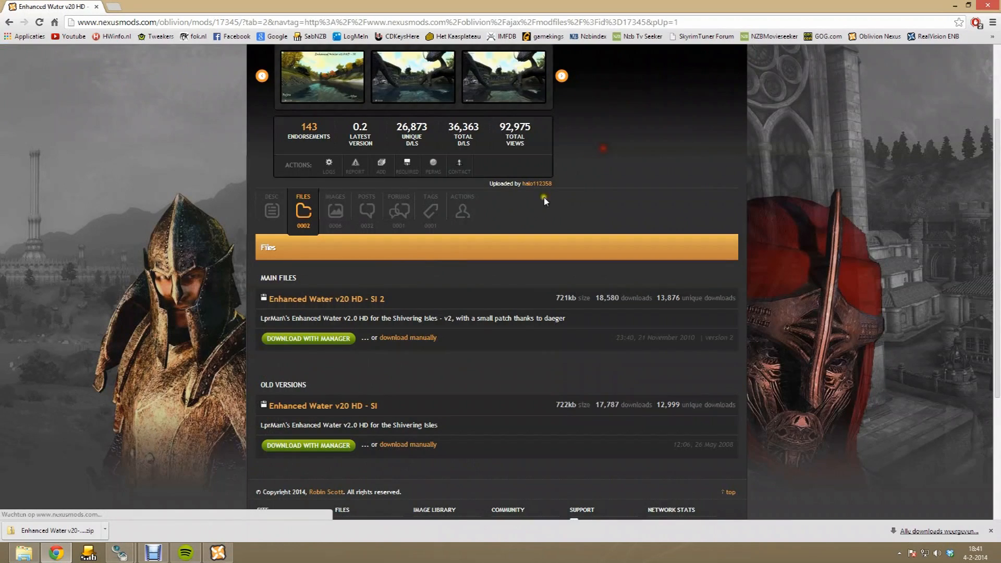
click(430, 339)
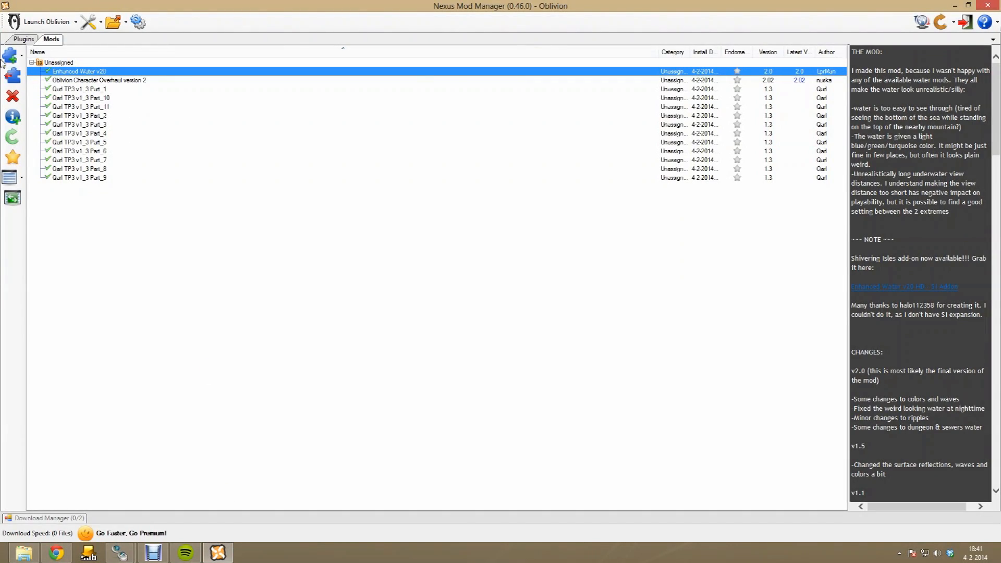
In Nexus Mod Manager, add Enhanced Water v20 HD - SI 2-17345-2.7z and activate the SI Addon mod
click(8, 56)
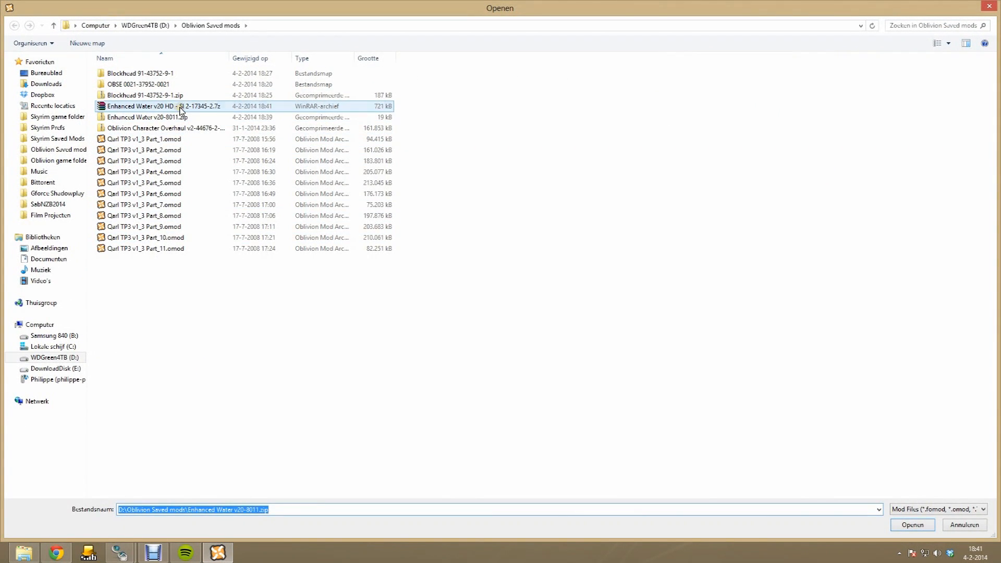
double_click(181, 107)
click(81, 80)
double_click(81, 81)
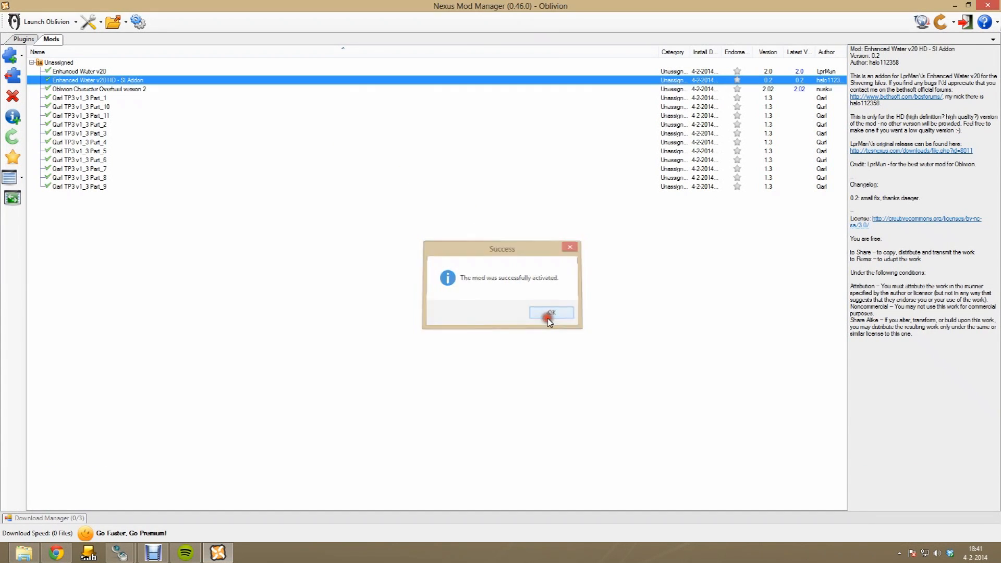
click(551, 313)
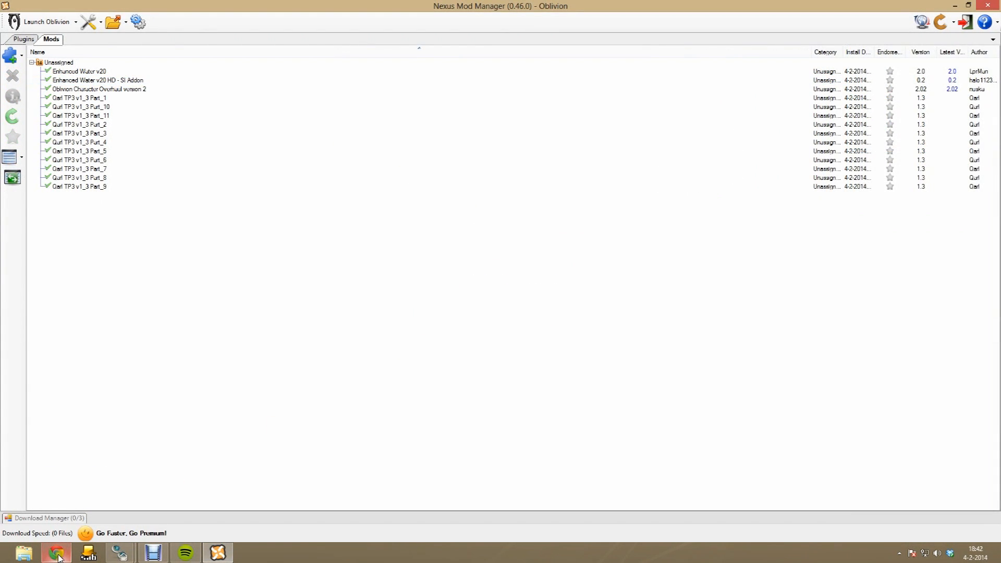
In Chrome, search the Oblivion Nexus files for tes4lod
click(59, 558)
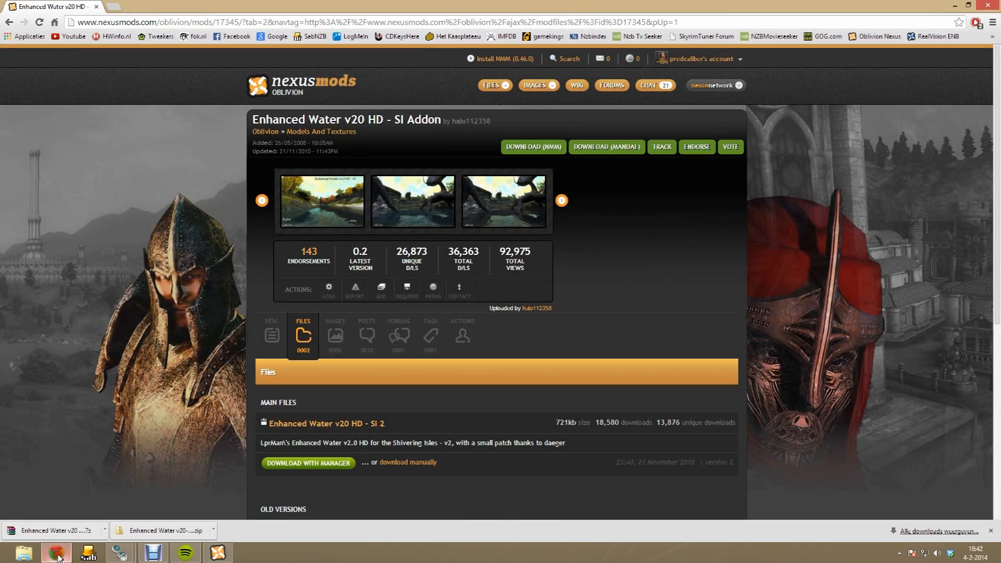
click(558, 60)
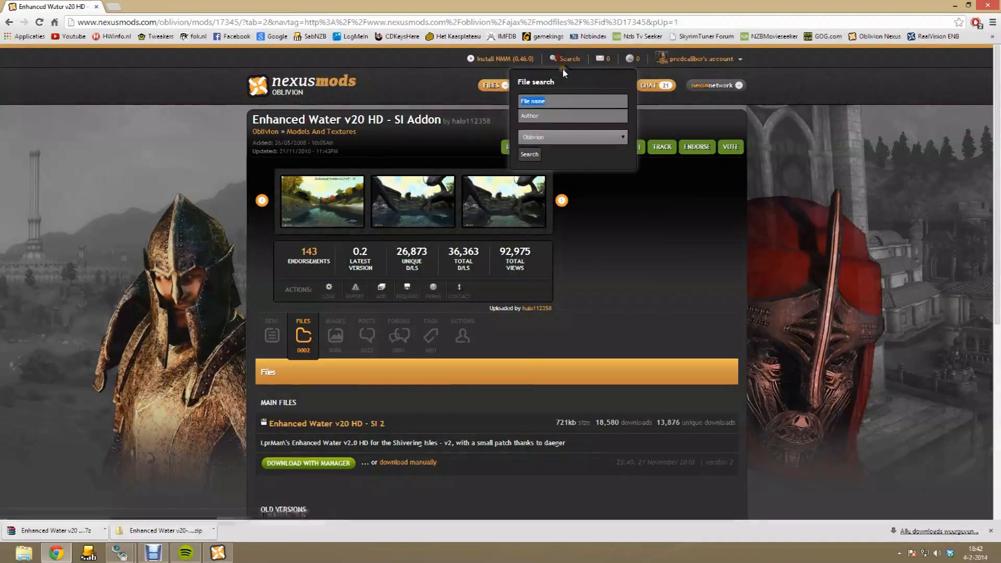
text(tes4)
key(Down)
key(Return)
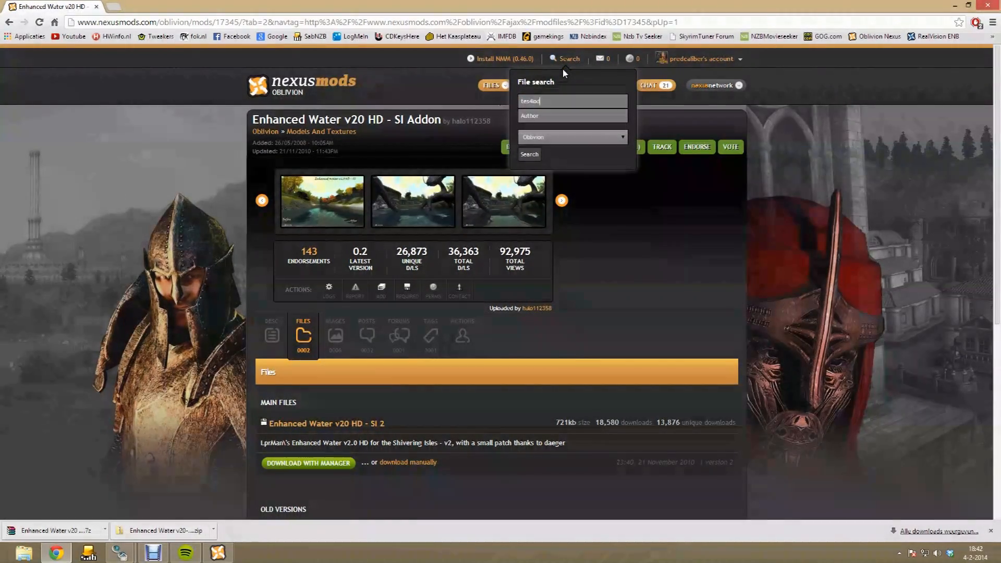
click(528, 154)
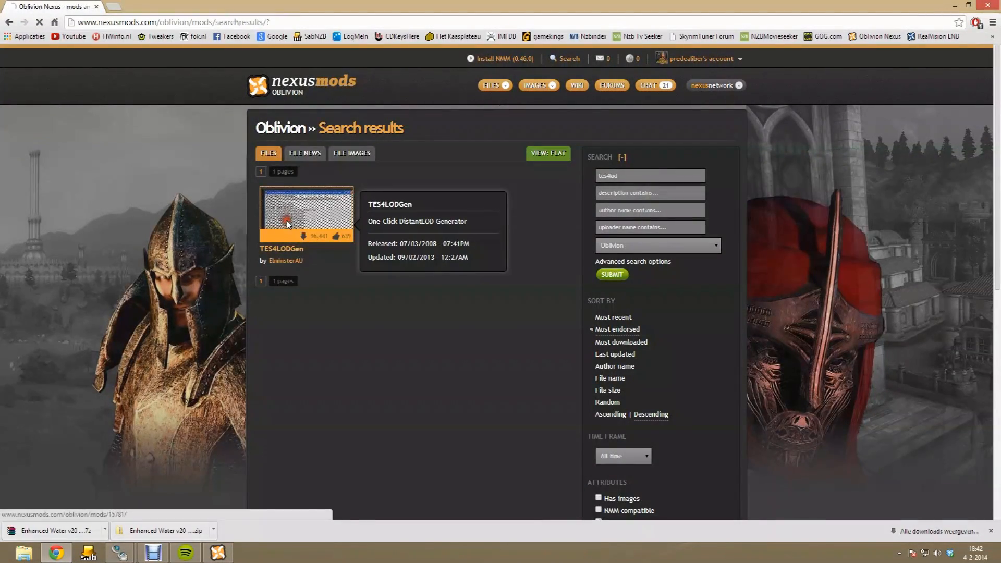
Open the TES4LODGen mod page and manually download its main file, TES4LODGen_3_0_15_EXPERIMENTAL
click(288, 223)
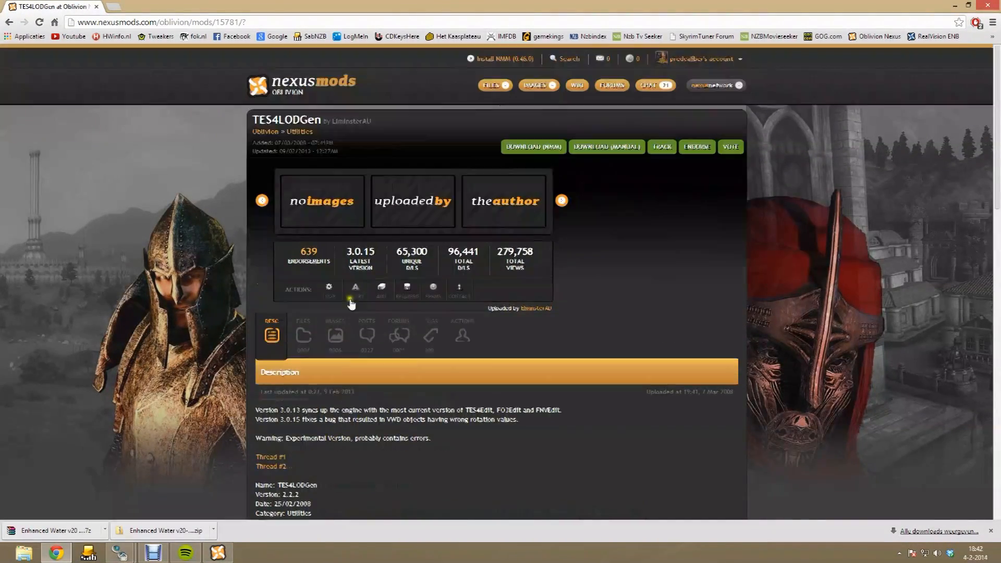
click(605, 147)
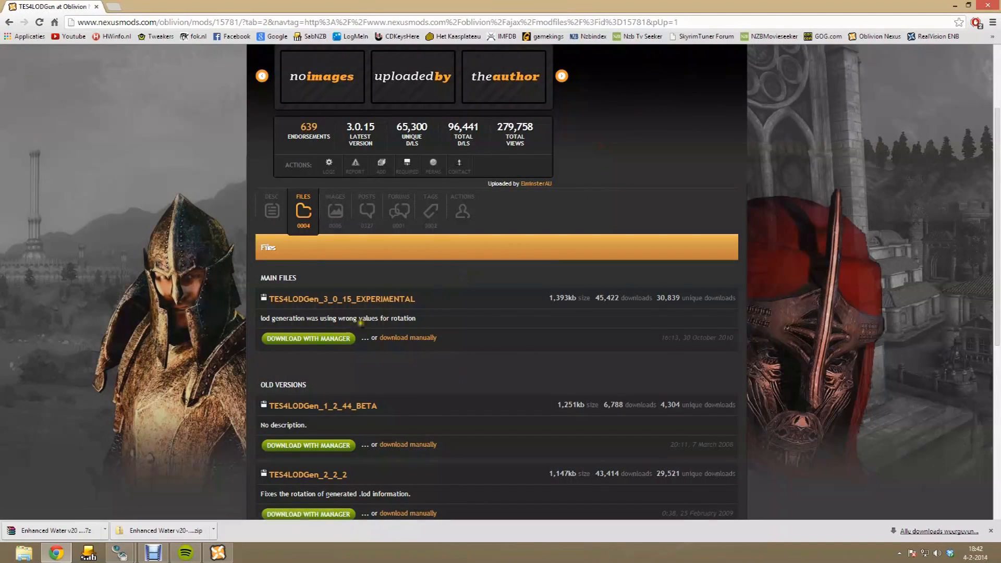
click(401, 339)
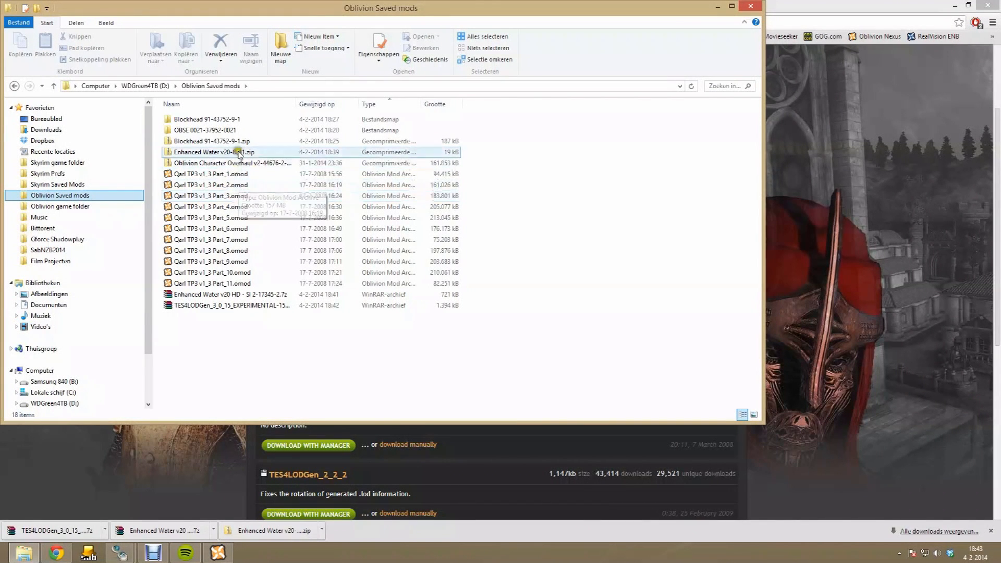
In File Explorer, extract the TES4LODGen_3_0_15_EXPERIMENTAL archive into its own folder within Oblivion Saved mods
click(252, 305)
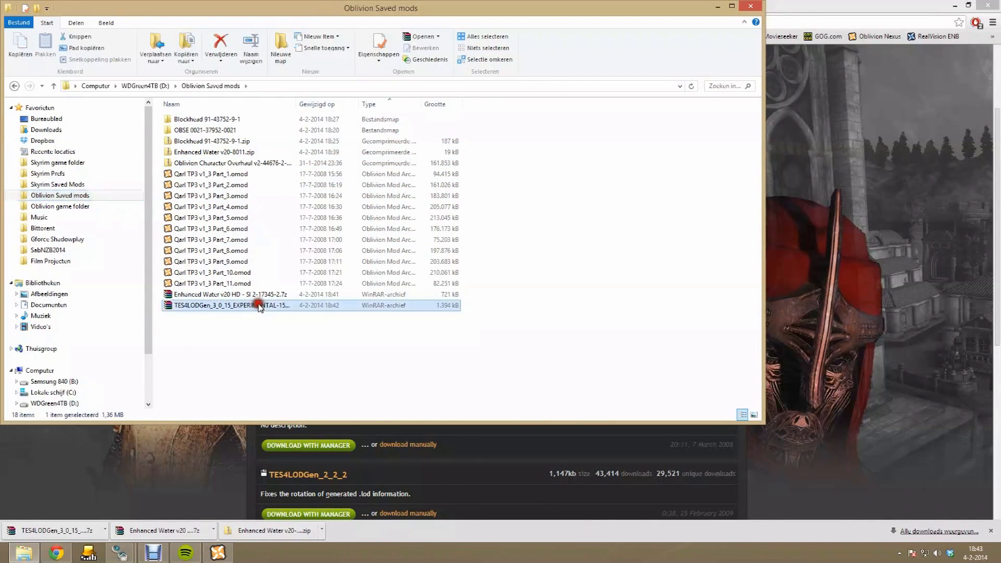
right_click(259, 306)
click(302, 347)
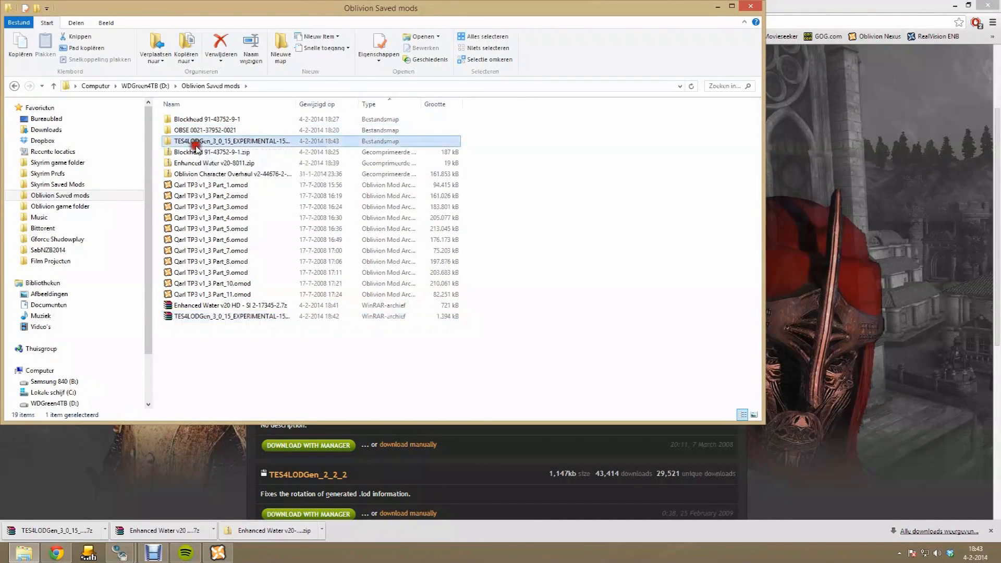
Copy TES4LODGen.exe from the extracted folder into the Oblivion game folder
double_click(207, 141)
click(210, 124)
right_click(210, 124)
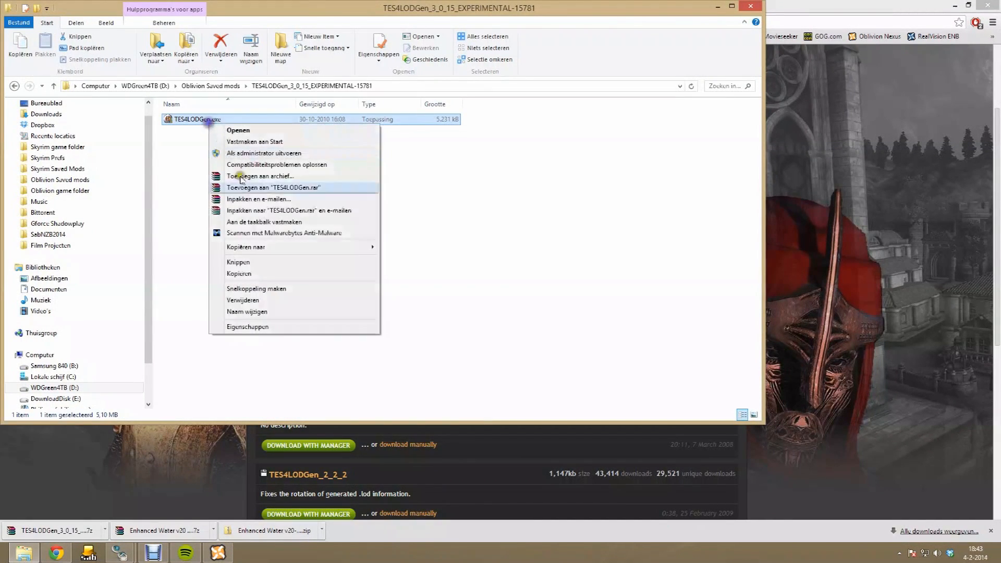
click(257, 270)
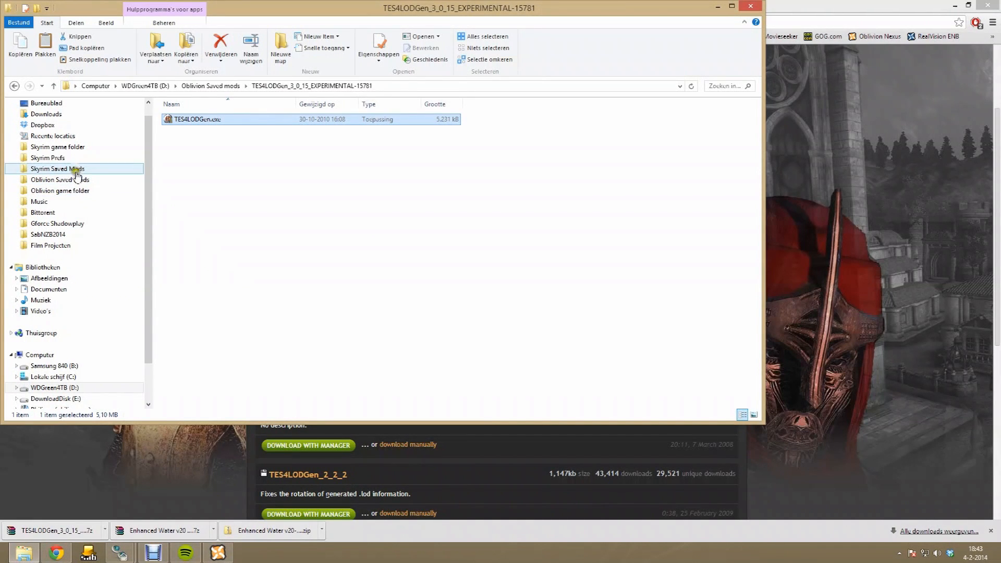
click(72, 191)
right_click(230, 335)
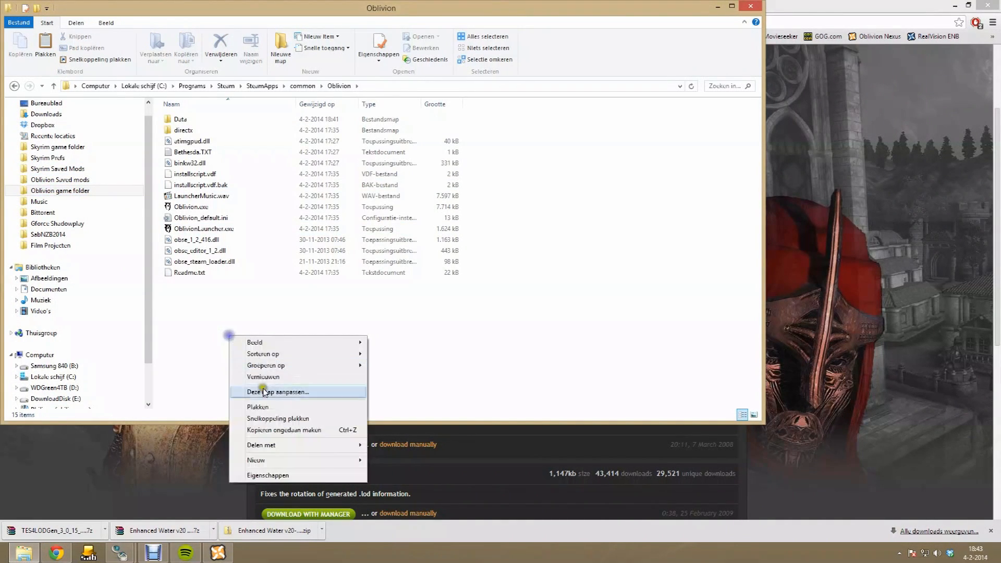
click(253, 399)
click(232, 319)
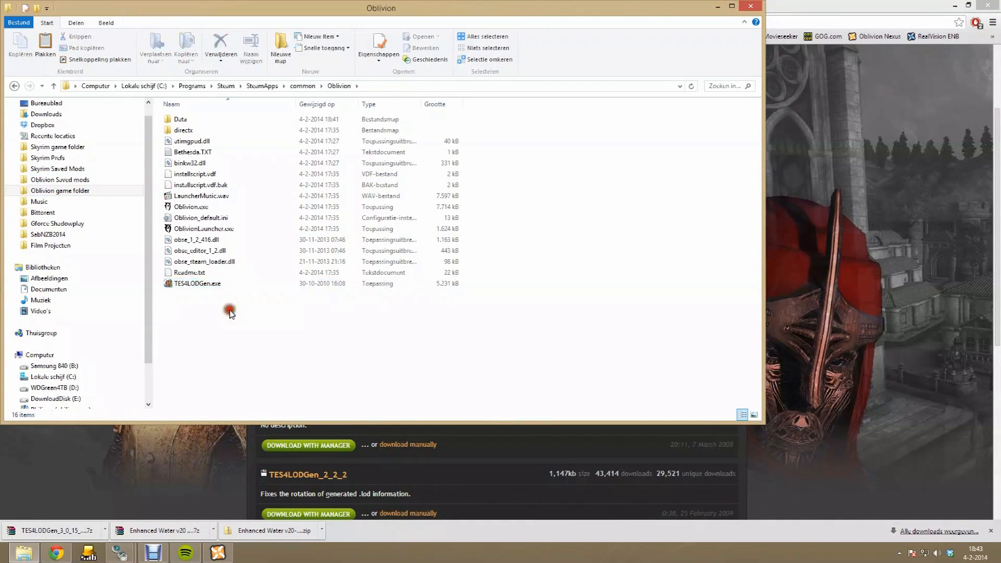
Run TES4LODGen.exe from the Oblivion game folder and close it once LOD generation has finished
double_click(213, 283)
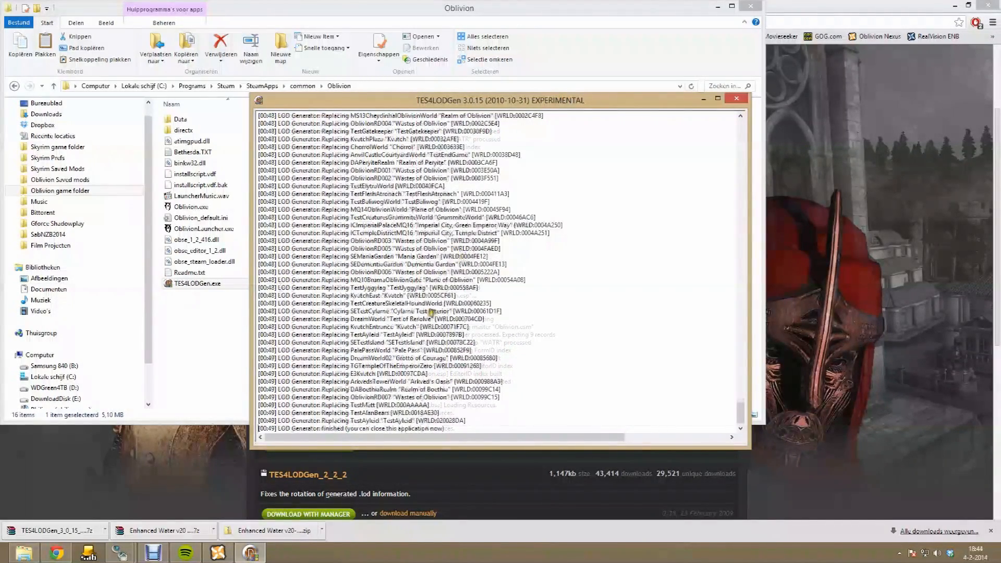
drag(462, 429, 247, 429)
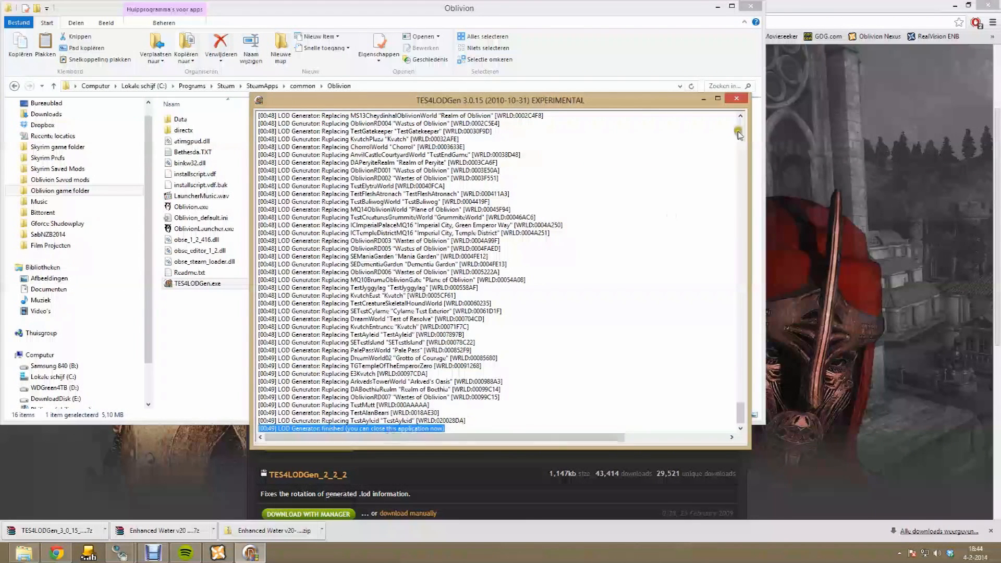
click(728, 101)
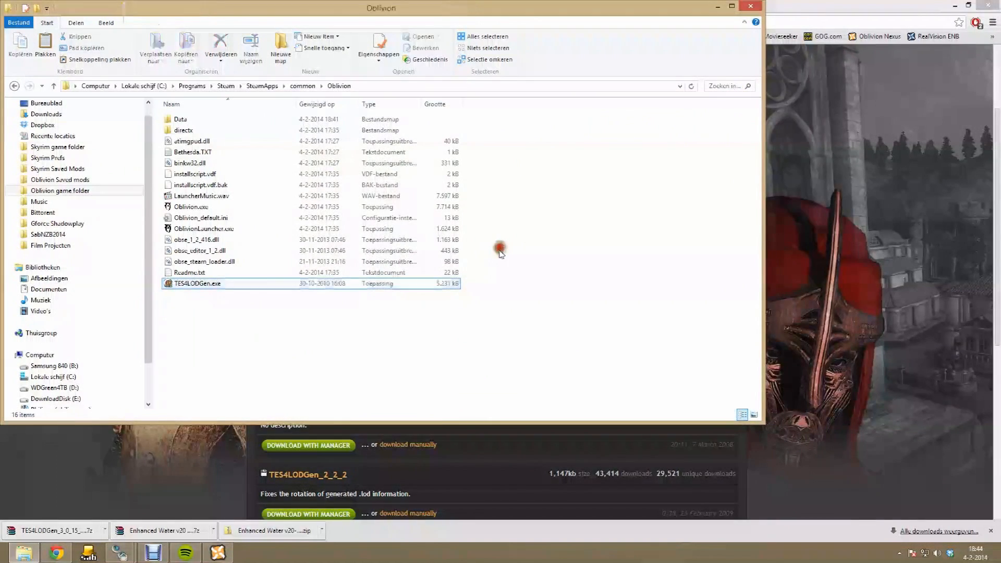
click(213, 285)
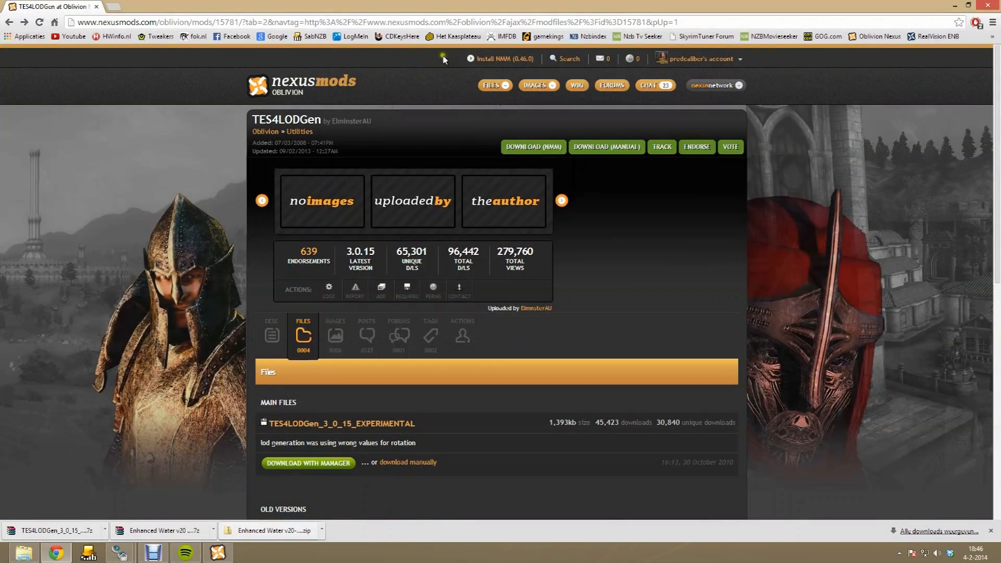
In Chrome, search the Oblivion Nexus files for a tweaked enb
click(569, 60)
text(a)
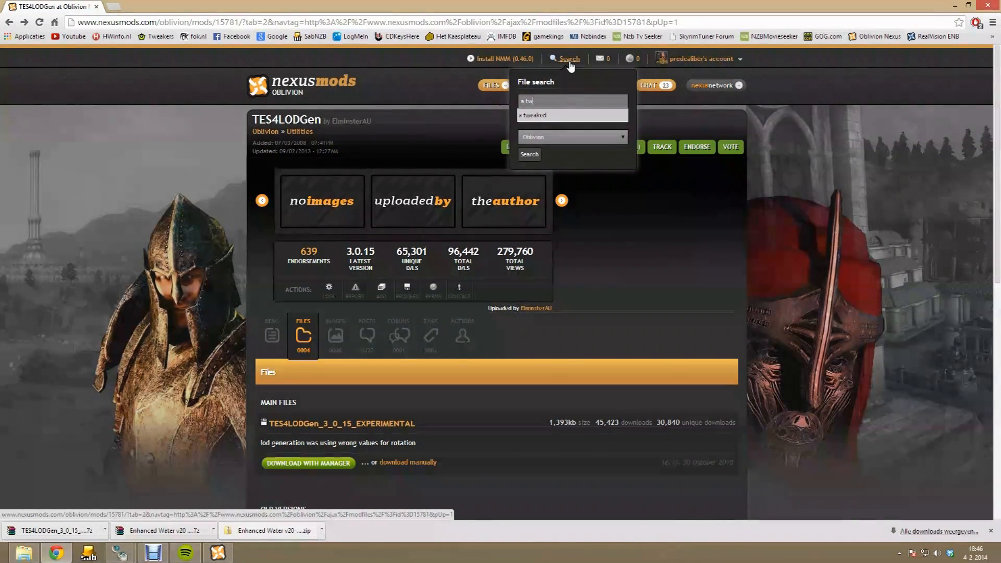
text( tw)
click(565, 113)
text(en)
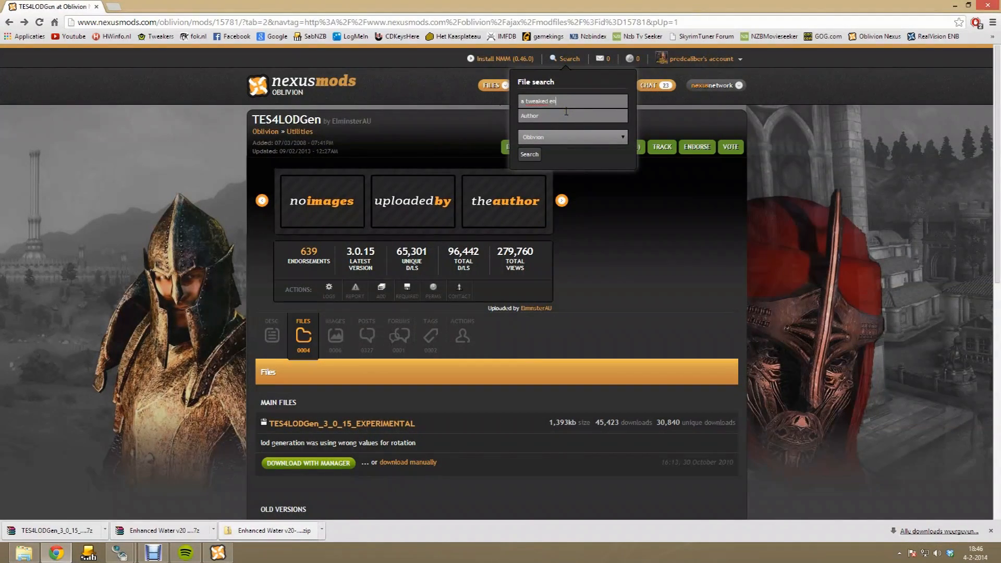
text(b)
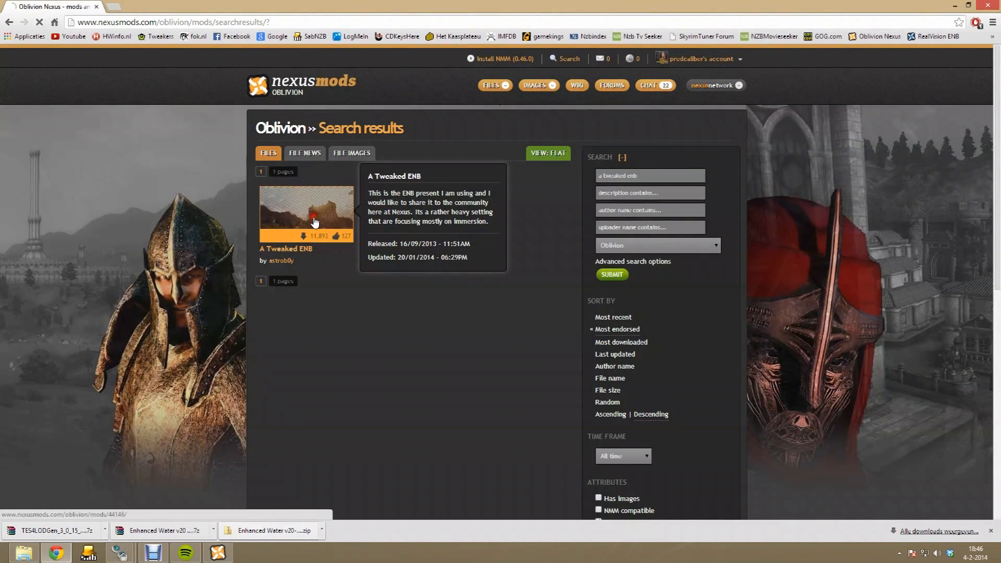
Open the A Tweaked ENB page and manually download its main file ATE 181_1, saving it in Oblivion Saved mods
click(330, 198)
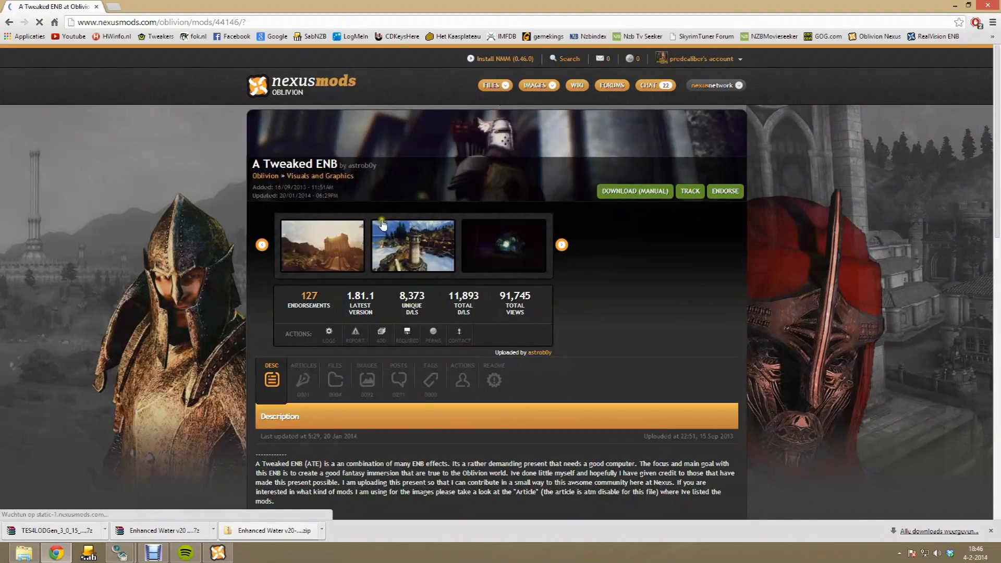
scroll(389, 339, down, 4)
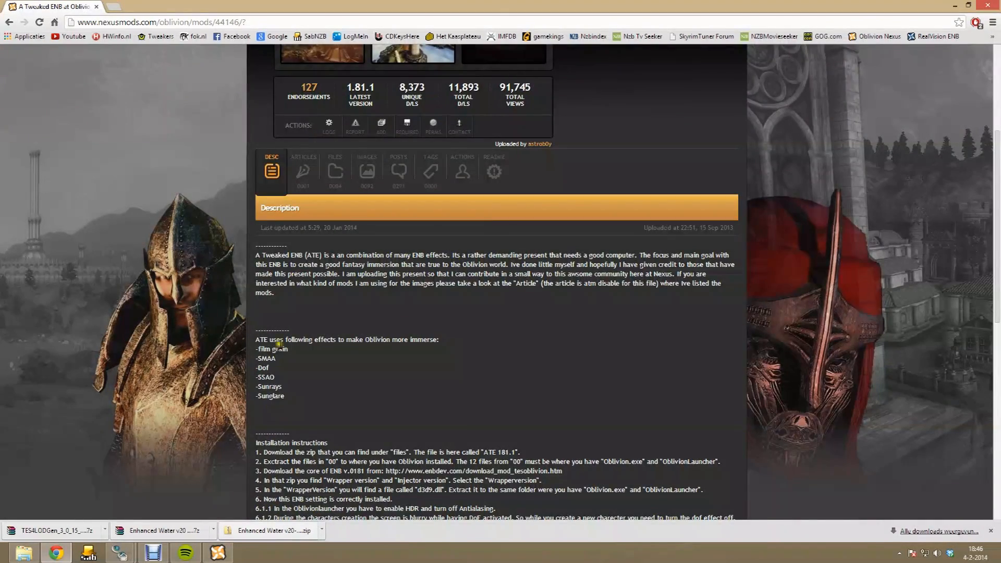
scroll(349, 326, up, 3)
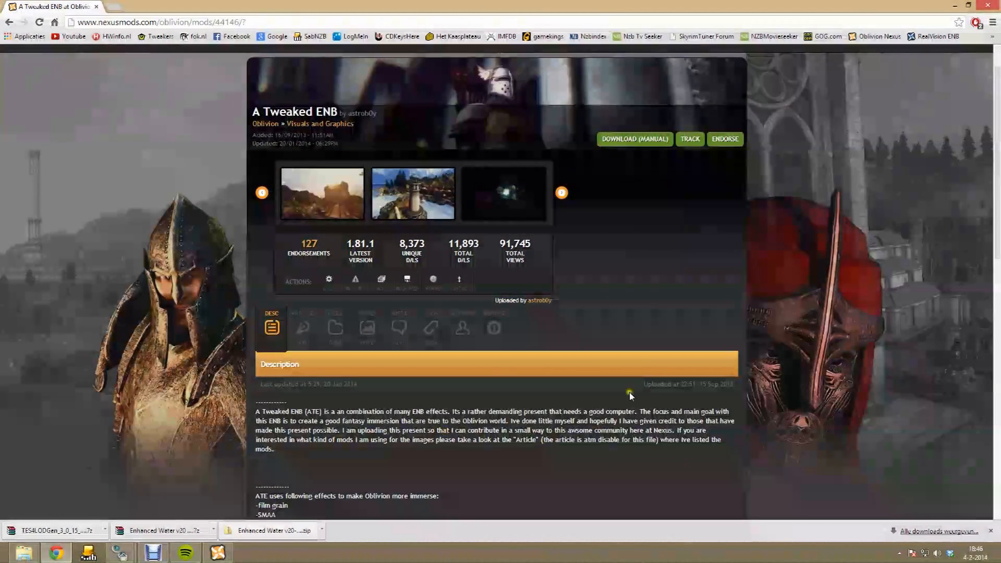
click(335, 328)
scroll(410, 372, down, 2)
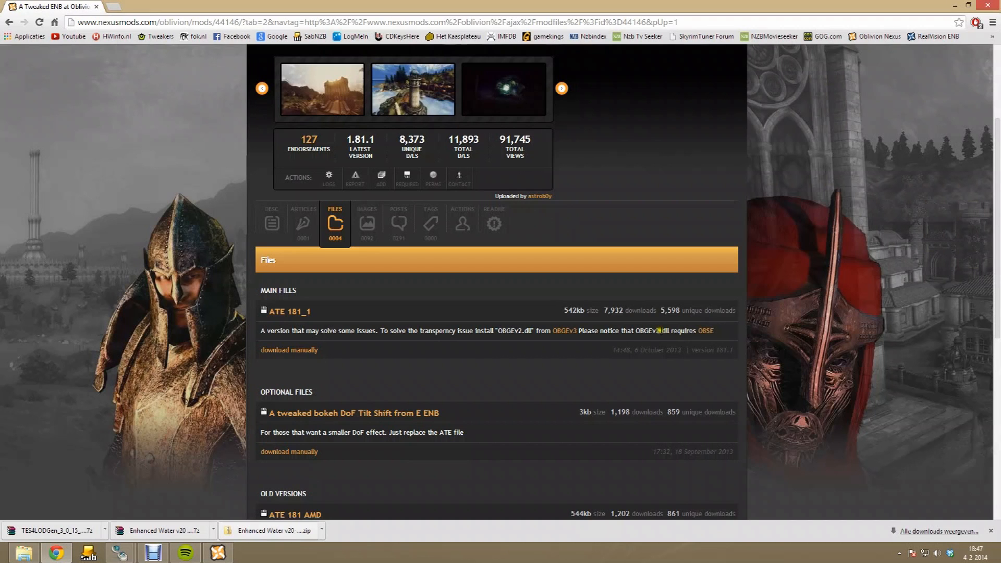
click(277, 350)
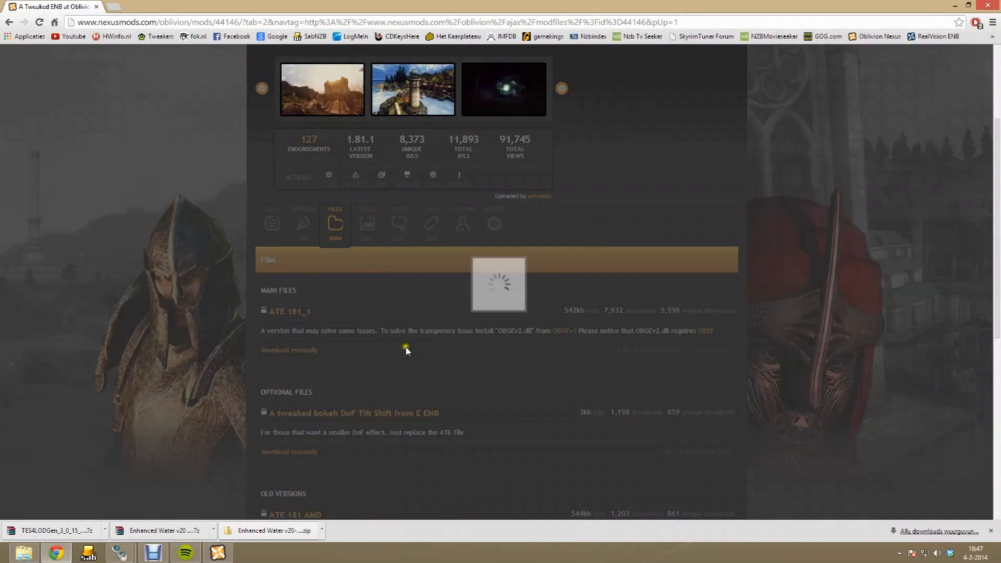
click(377, 207)
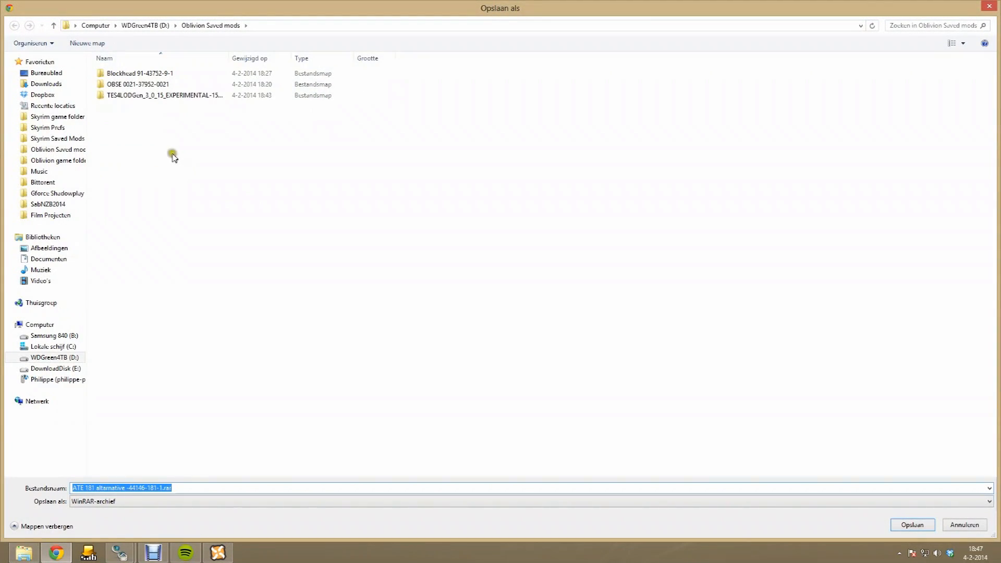
click(917, 524)
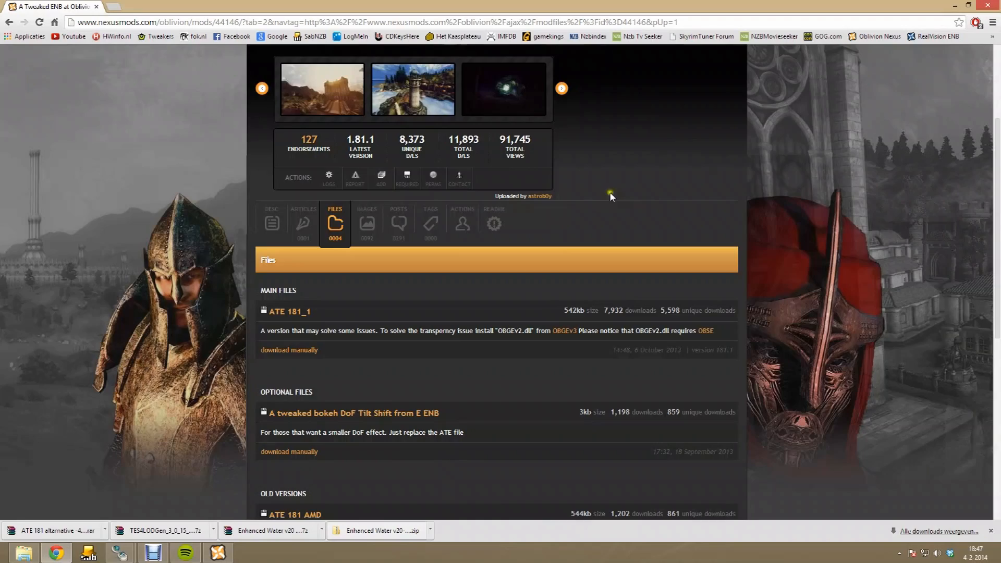
Review A Tweaked ENB's installation instructions and the OBGEv3 note on its main file
click(272, 223)
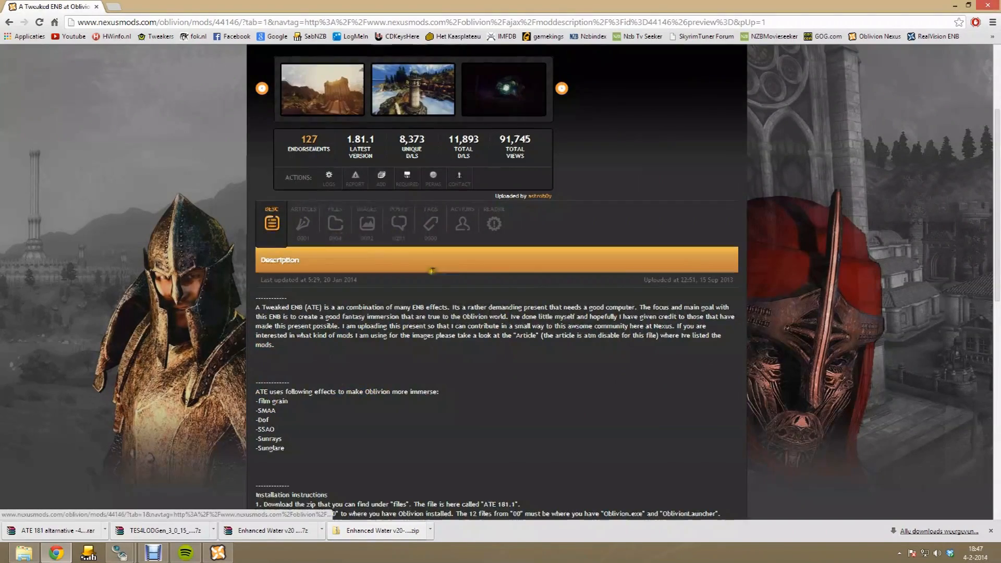
scroll(420, 263, down, 5)
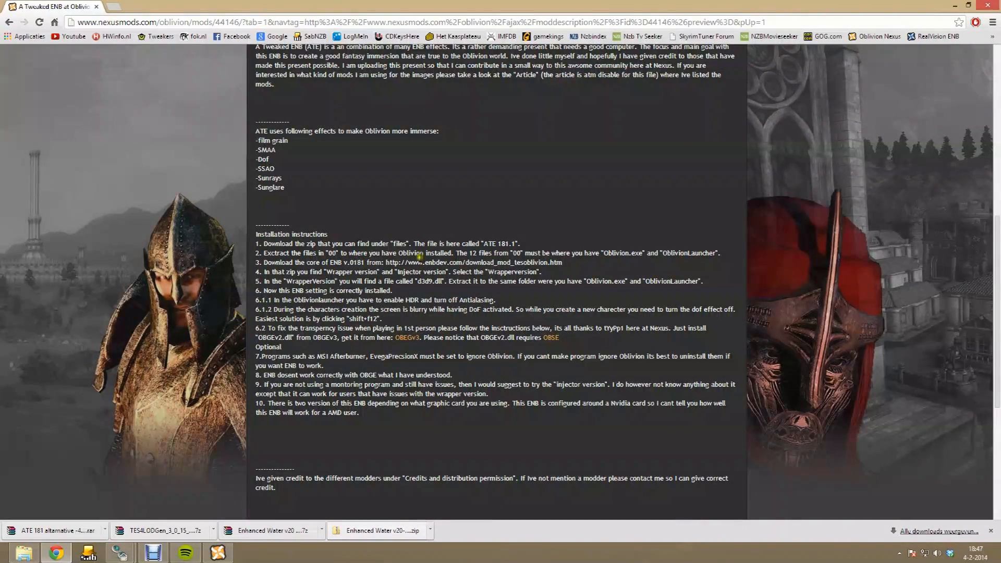
scroll(420, 255, down, 4)
scroll(355, 239, up, 5)
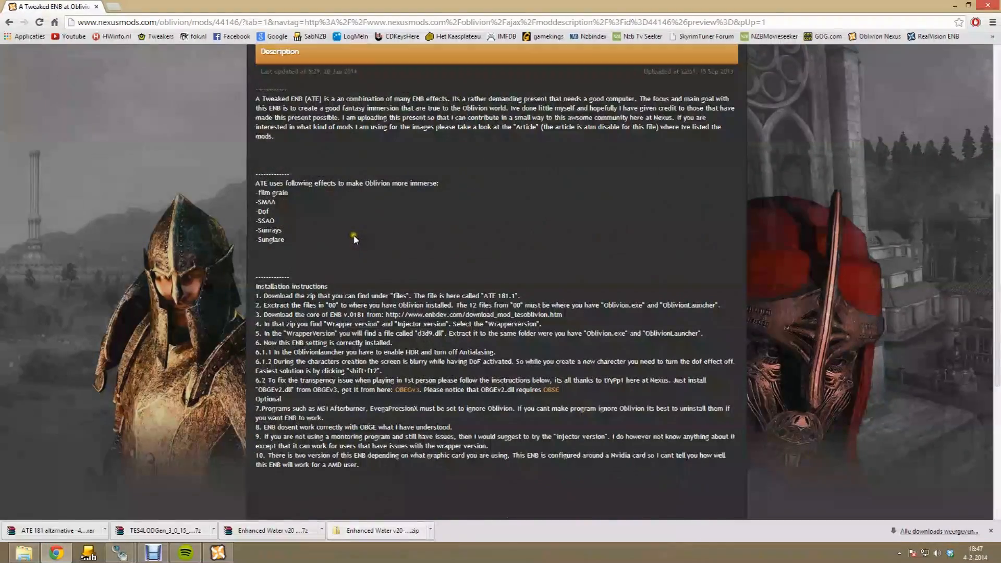
scroll(354, 239, up, 3)
click(335, 223)
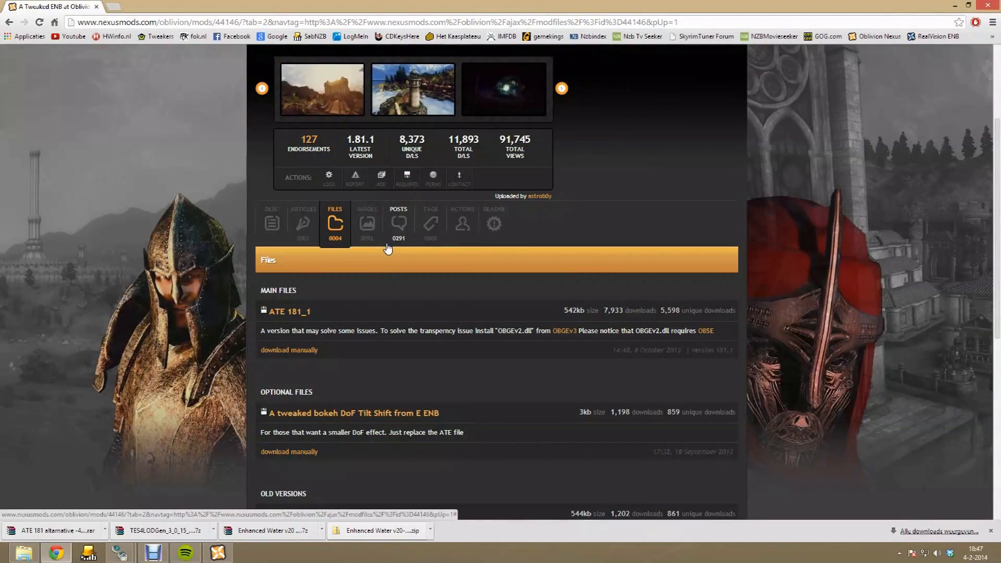
scroll(457, 287, down, 1)
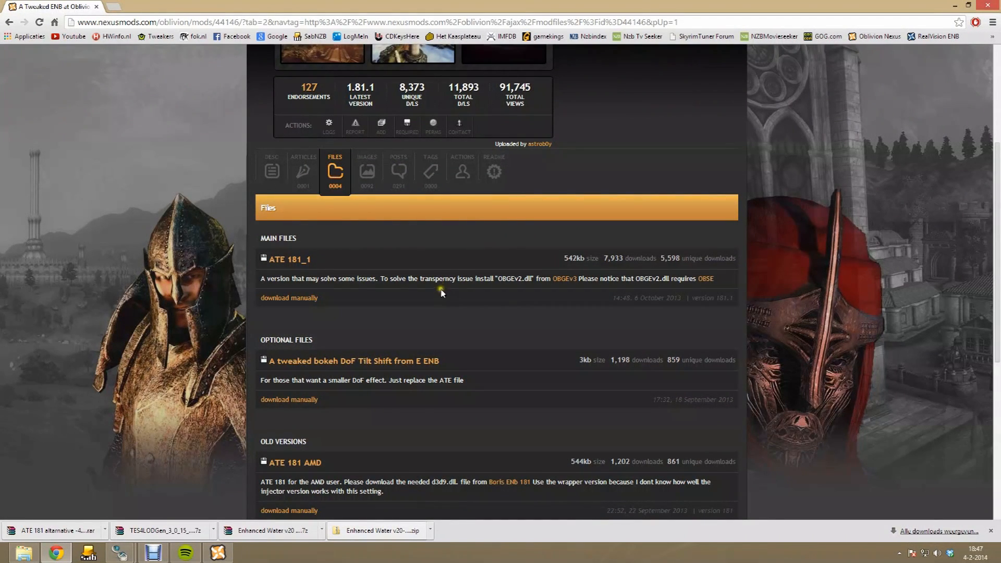
drag(576, 279, 553, 279)
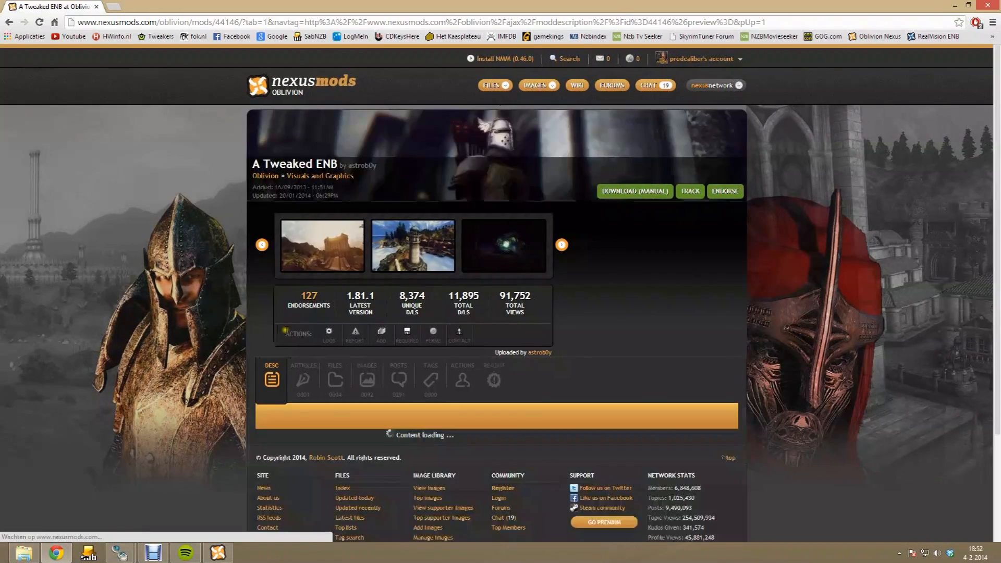
Copy the ENB v.0181 core download address from the installation instructions and open it in a new browser tab
scroll(492, 259, down, 10)
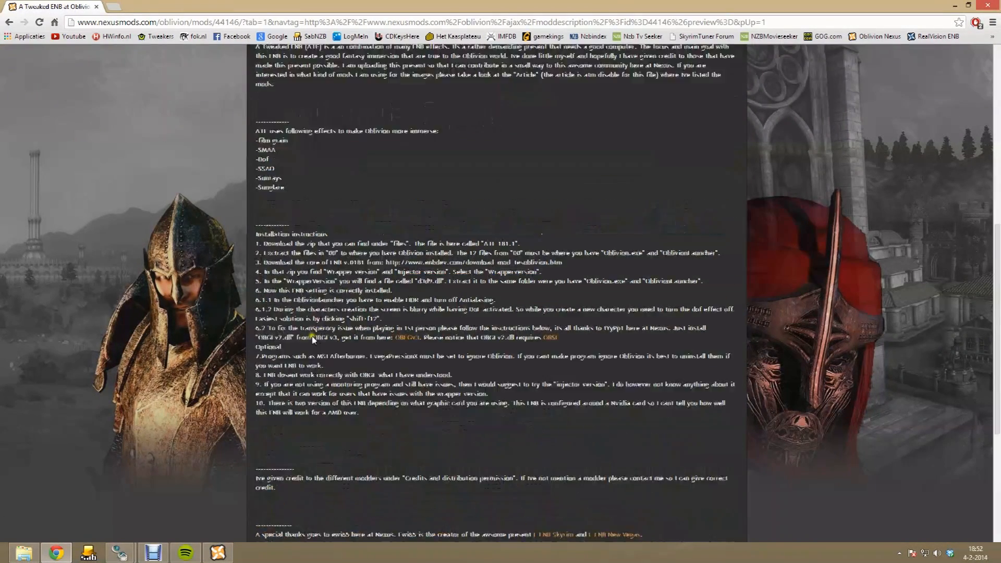
scroll(573, 181, up, 1)
drag(567, 211, 402, 210)
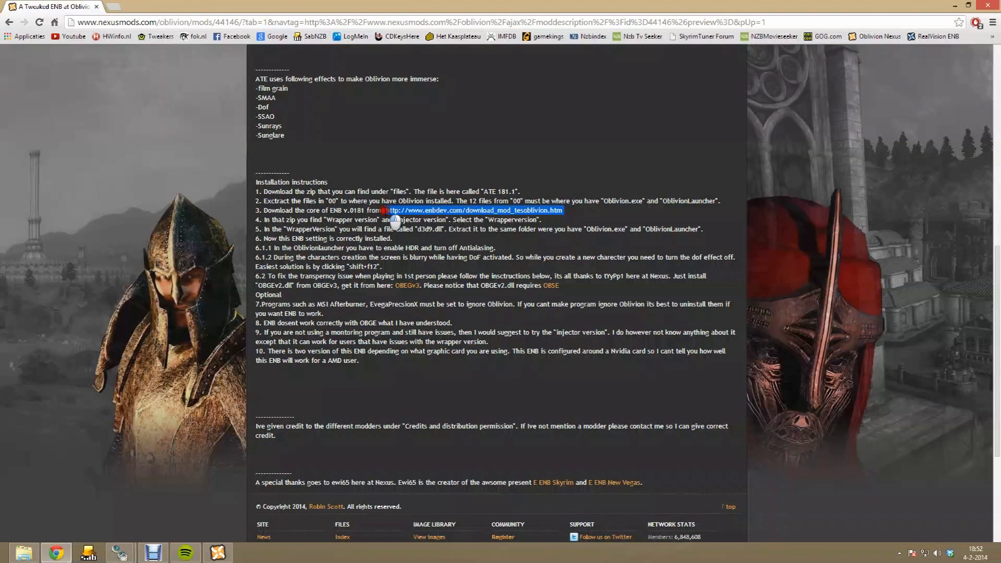
right_click(386, 210)
click(400, 217)
click(116, 5)
key(ctrl+v)
key(Return)
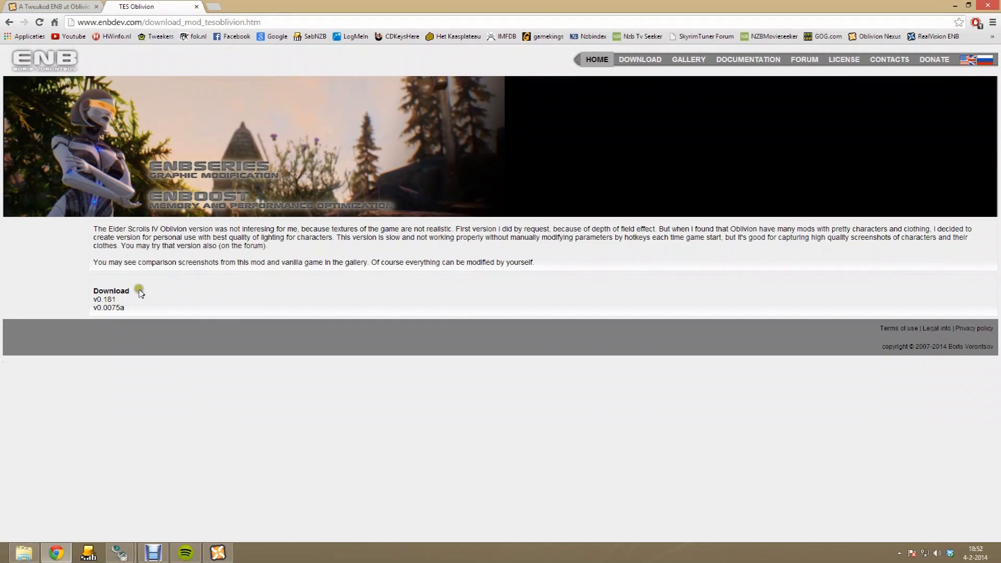
Open the v0.181 download page on the ENB TES Oblivion site
click(47, 6)
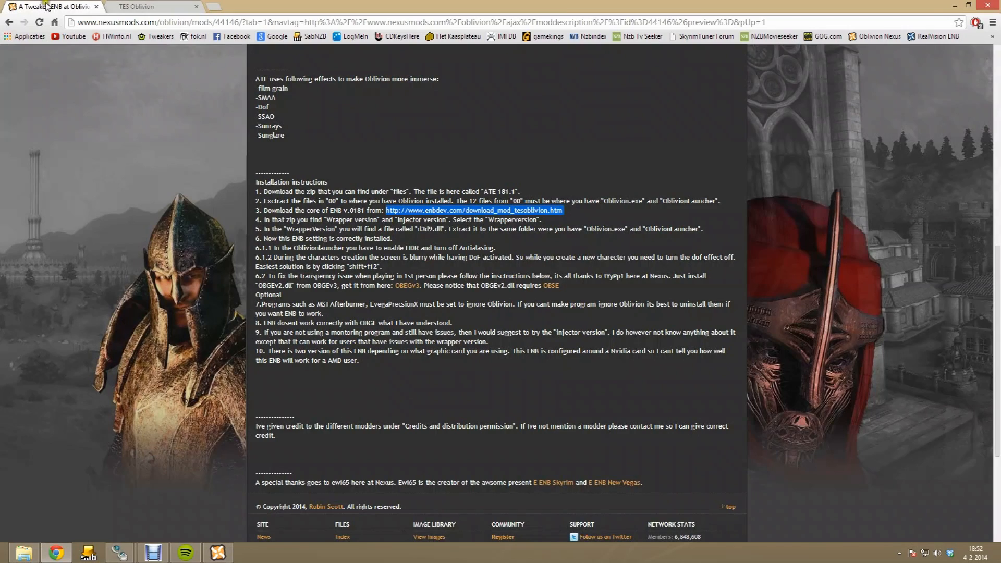
click(141, 7)
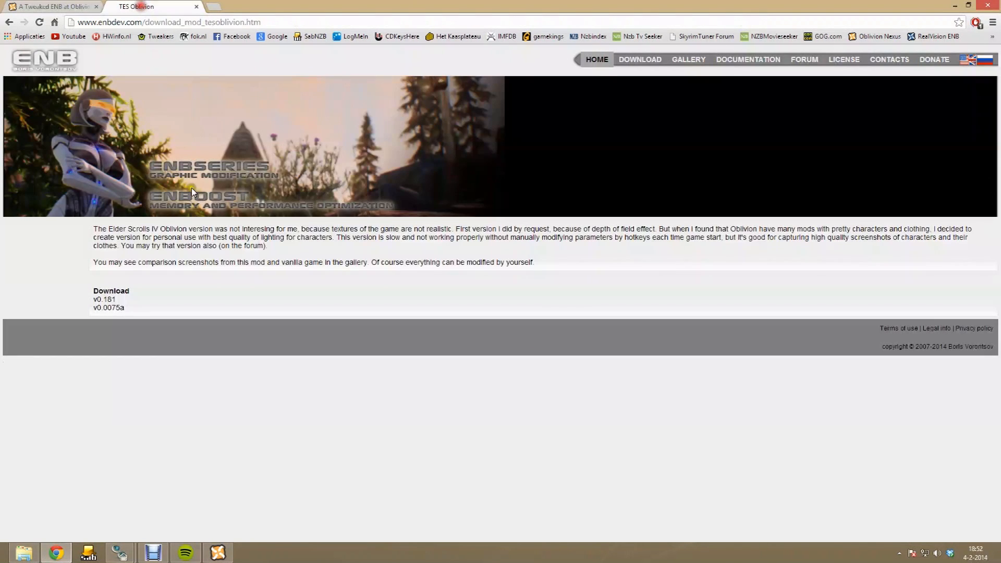
click(112, 300)
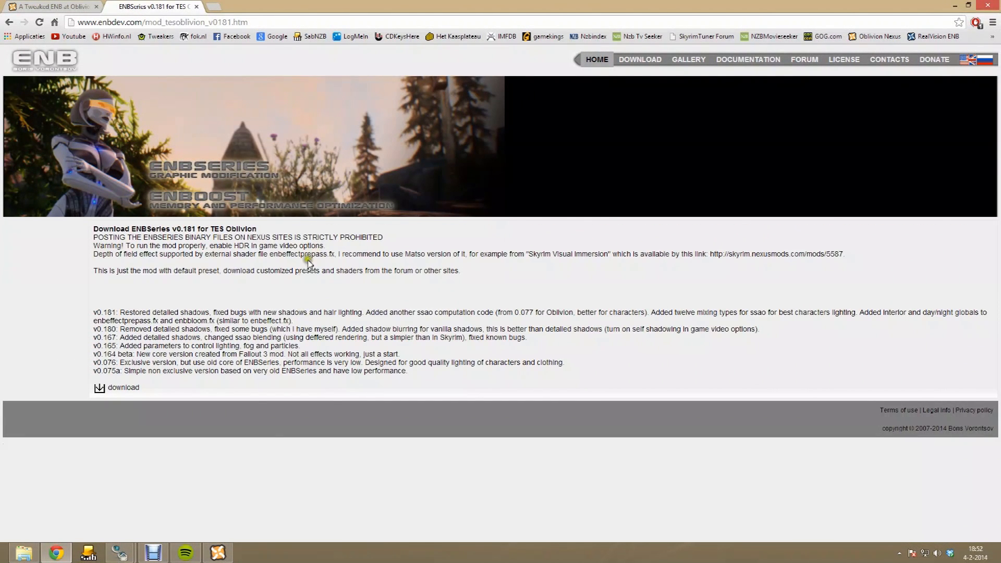
Download enbseries_oblivion_v0181.zip into the Oblivion Saved mods folder and switch to File Explorer
click(101, 388)
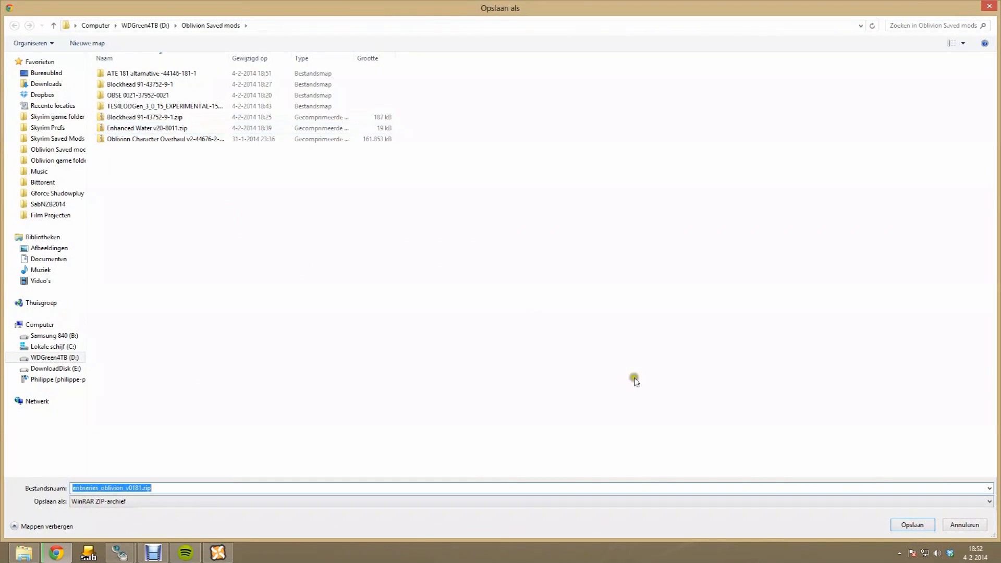
click(912, 525)
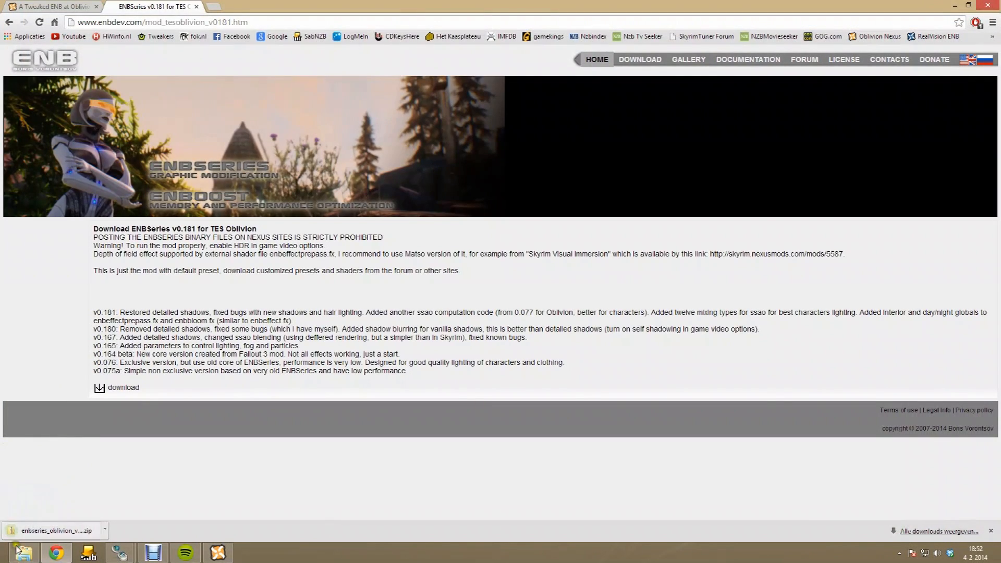
key(alt+Tab)
click(253, 224)
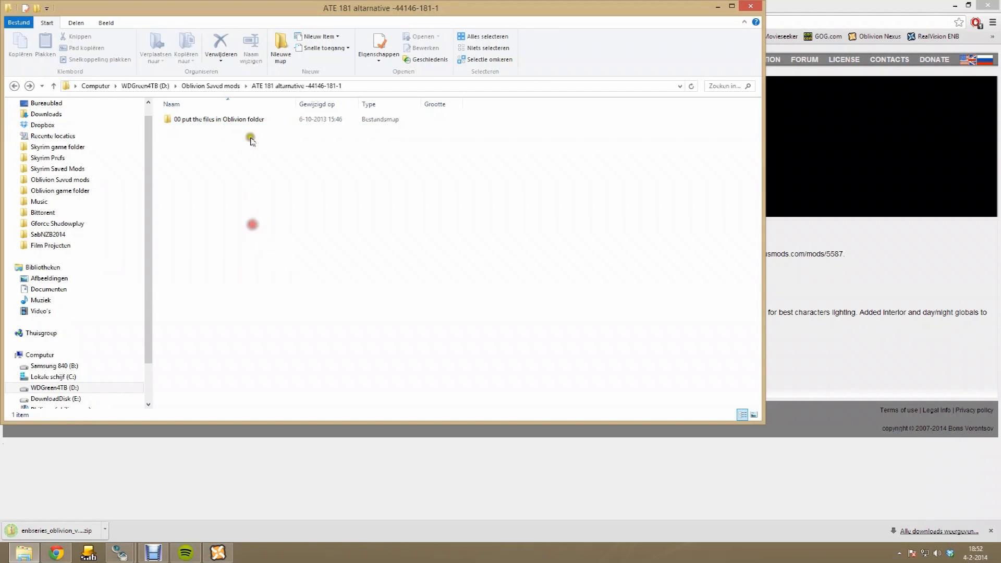
Copy all files from ATE 181's "00 put the files in Oblivion folder" folder into the Oblivion game folder
double_click(242, 119)
drag(268, 306, 199, 118)
right_click(199, 119)
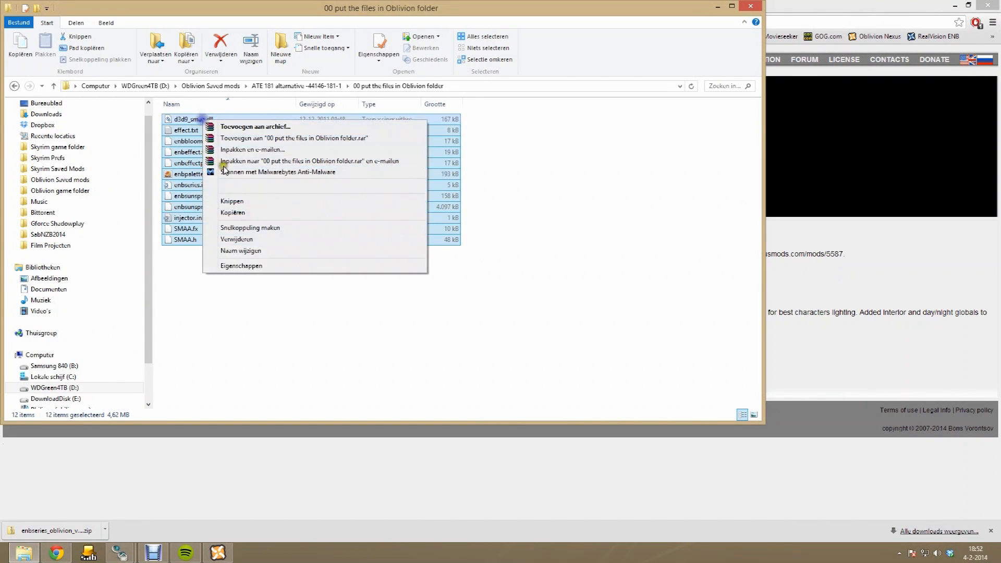
click(230, 213)
click(281, 323)
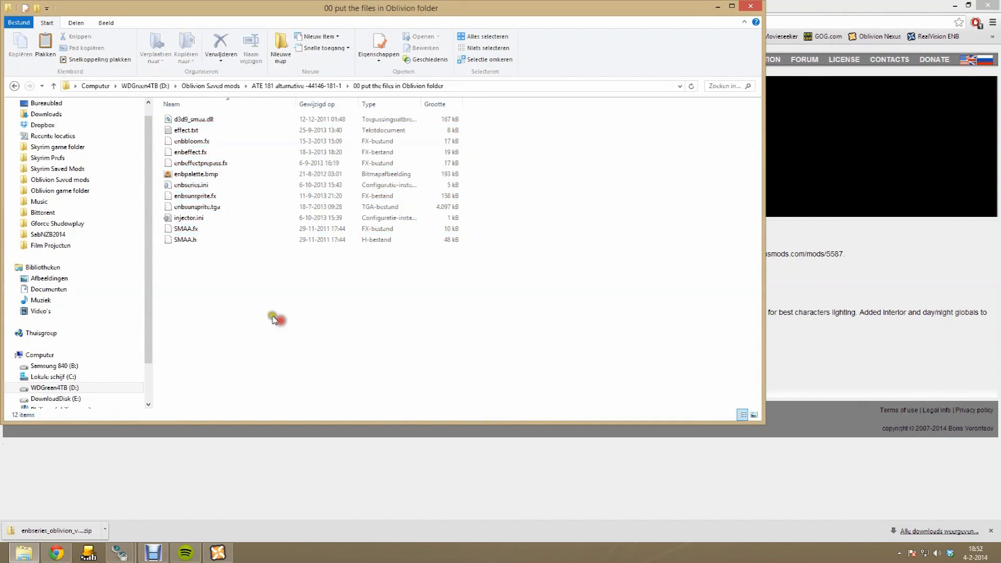
click(66, 191)
right_click(273, 347)
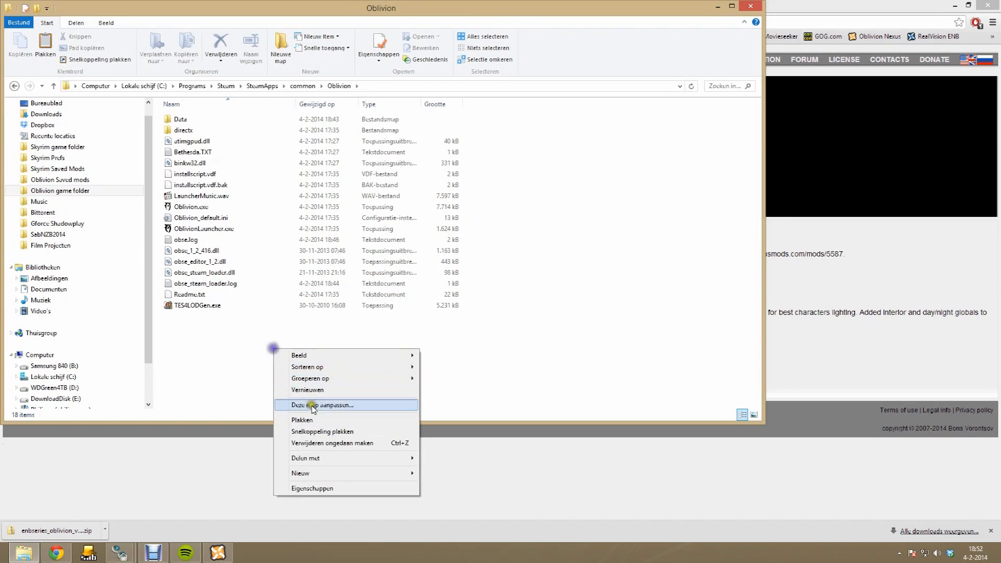
click(305, 419)
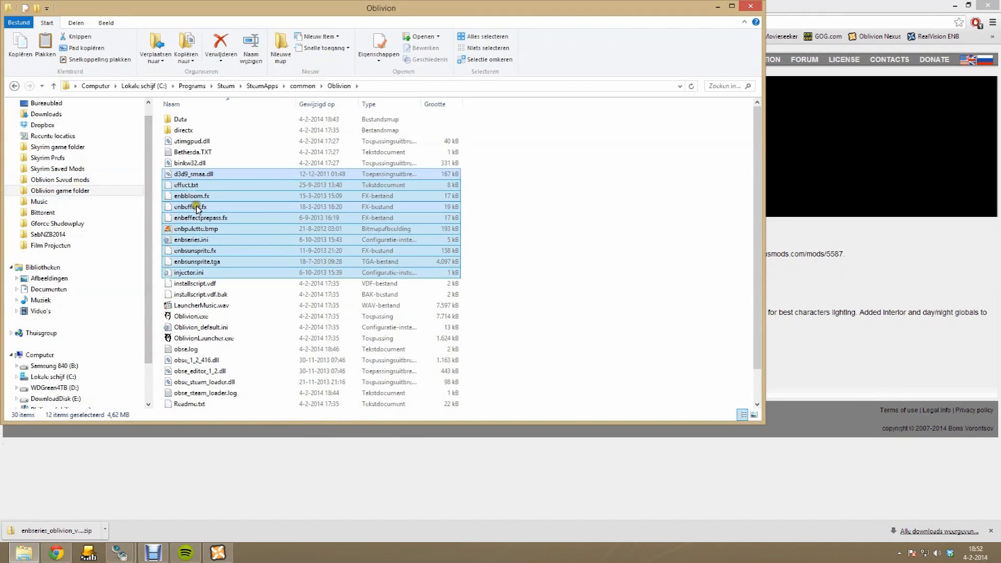
Extract enbseries_oblivion_v0181.zip in Oblivion Saved mods into a folder of the same name
click(60, 180)
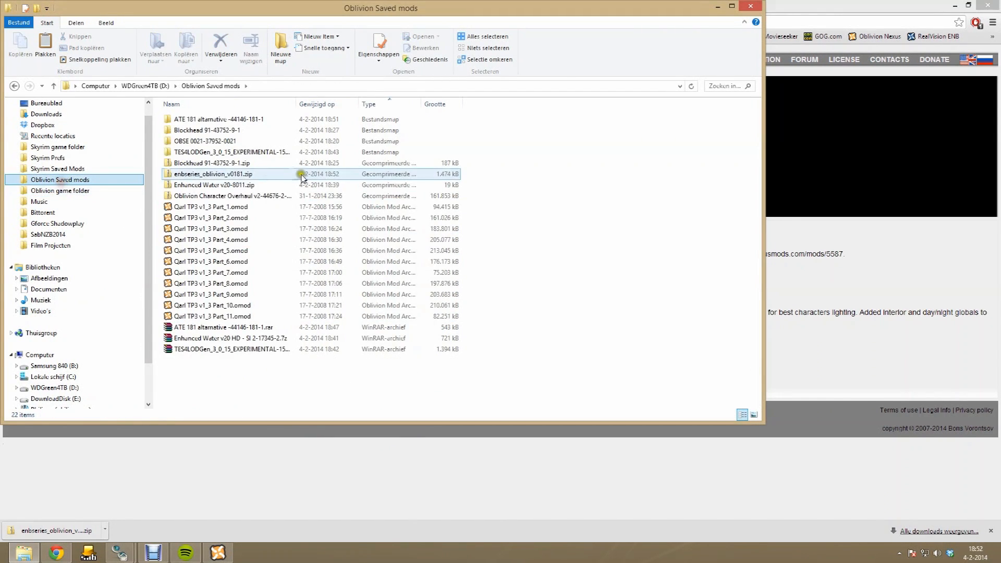
click(243, 329)
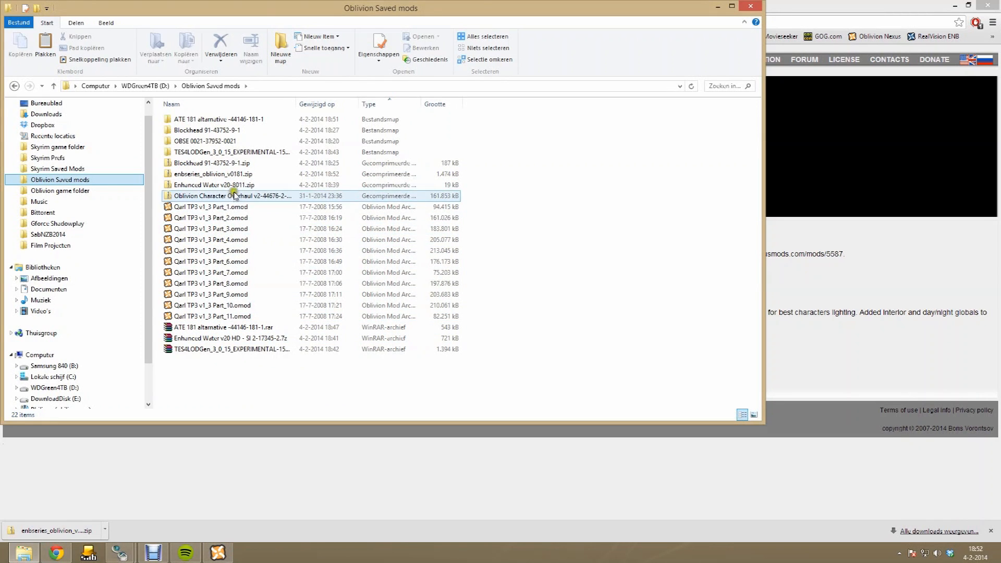
click(240, 175)
right_click(240, 174)
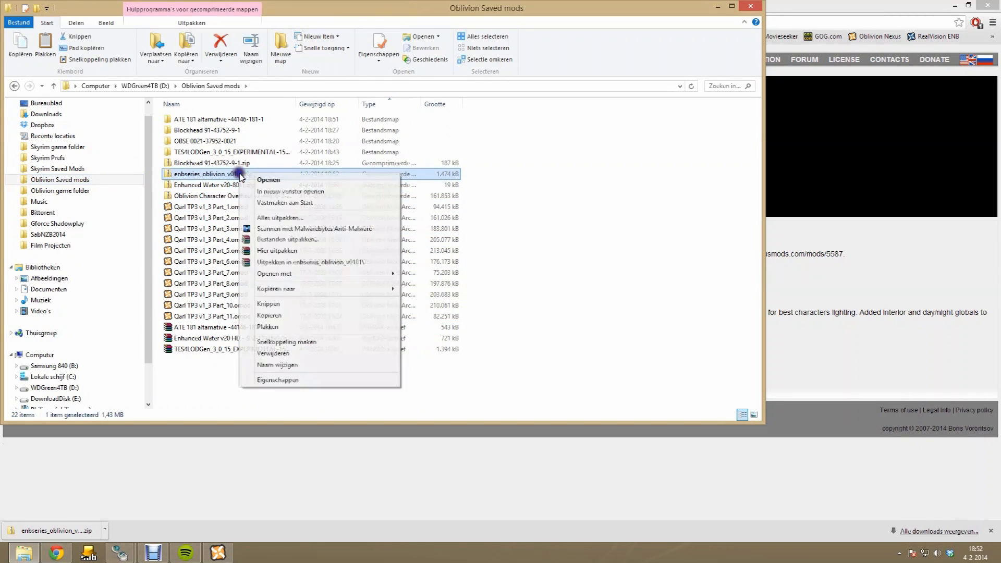
click(306, 263)
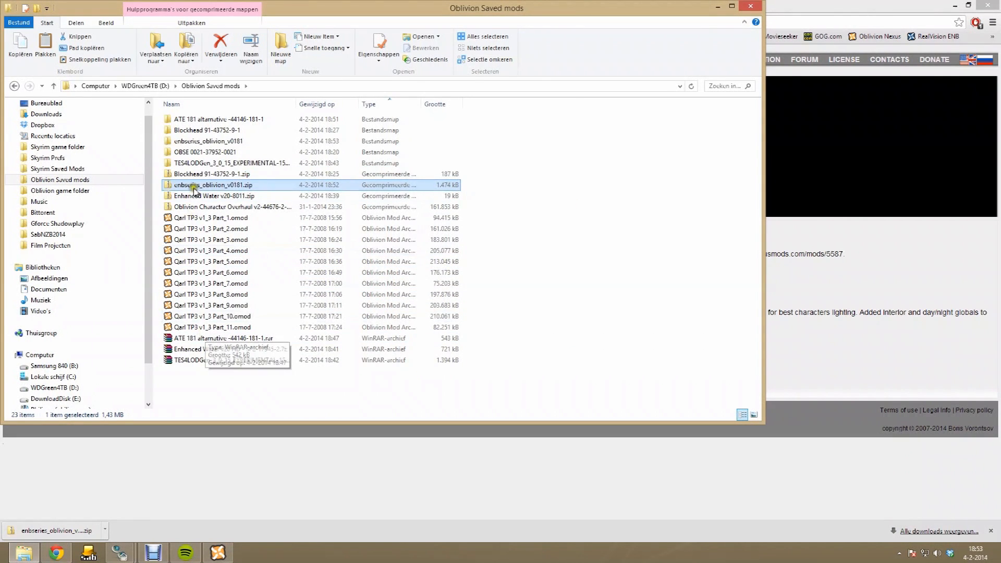
Copy d3d9.dll from the WrapperVersion folder of enbseries_oblivion_v0181 into the Oblivion game folder
double_click(196, 141)
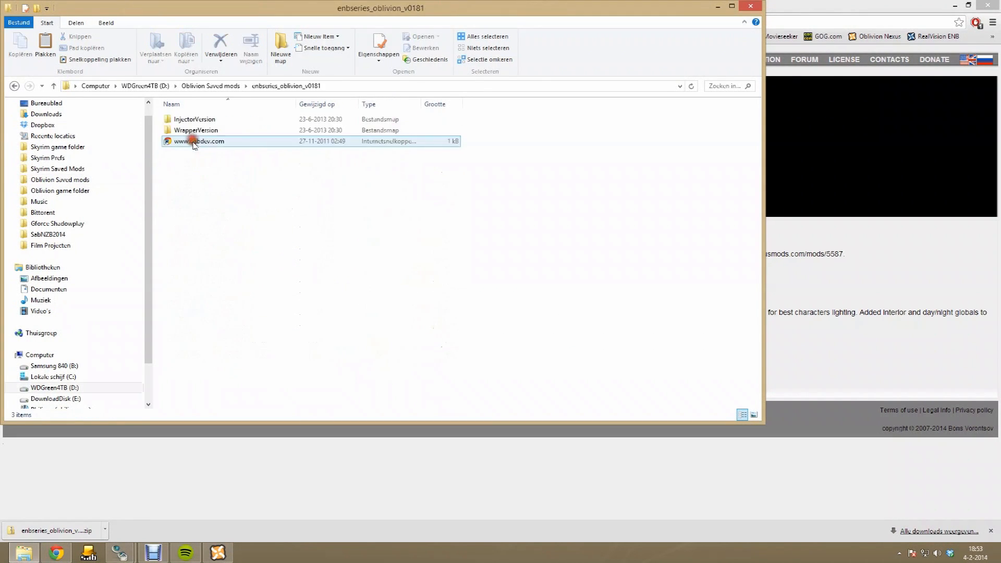
double_click(203, 130)
right_click(216, 119)
click(259, 224)
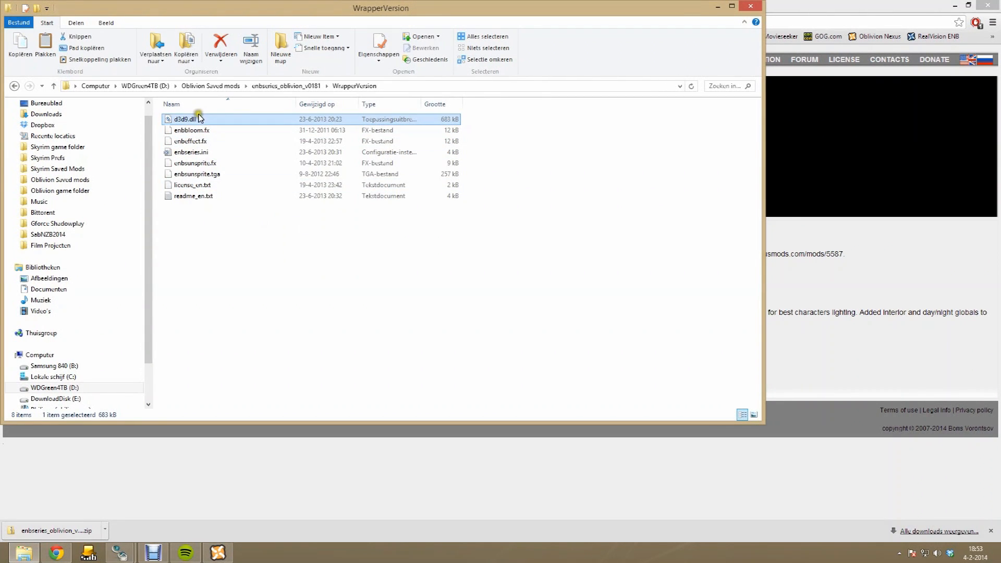
click(86, 192)
right_click(480, 285)
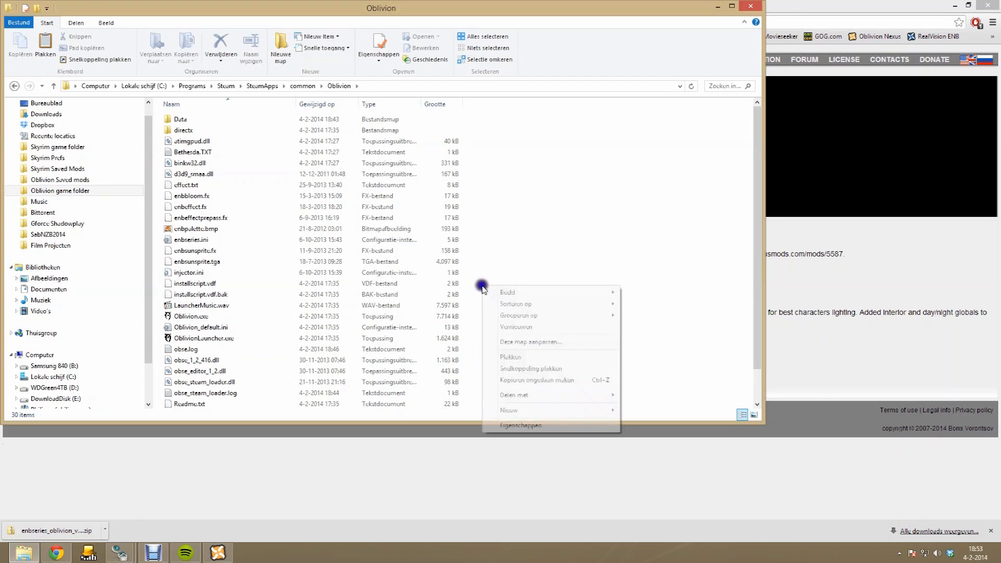
click(521, 358)
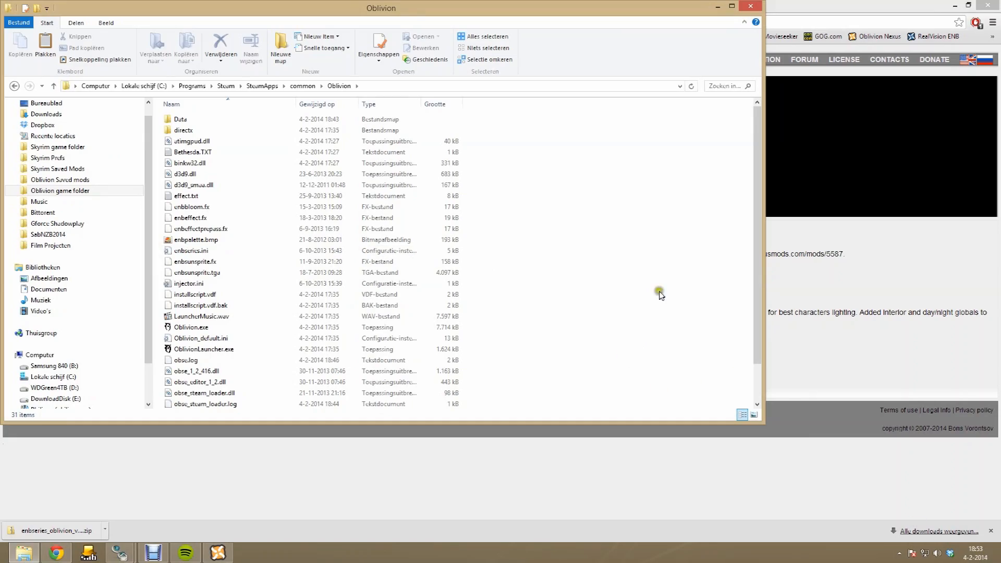
Switch to the browser, search Oblivion Nexus for "graphics extender" and open the Oblivion Graphics Extender page
click(846, 344)
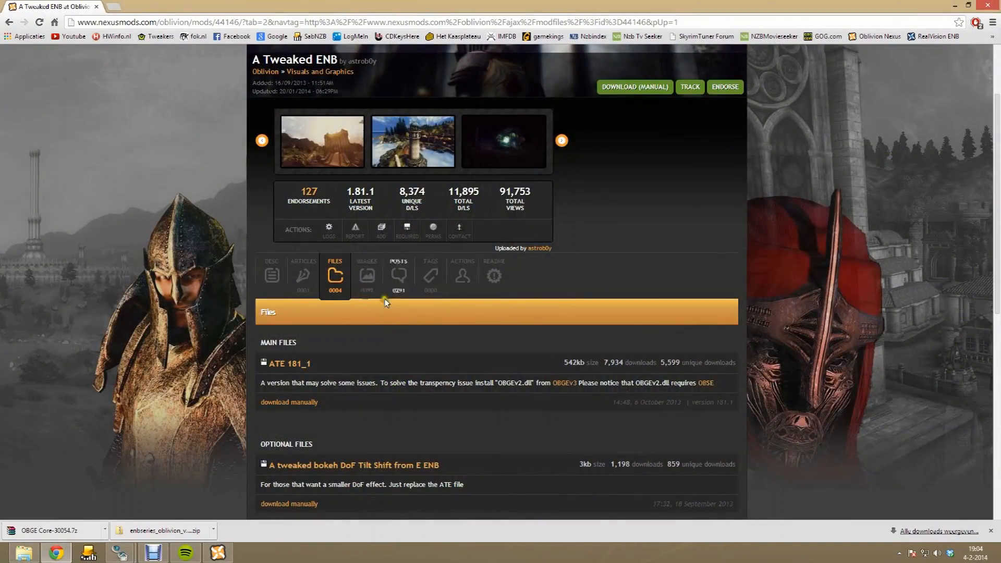
scroll(585, 113, up, 2)
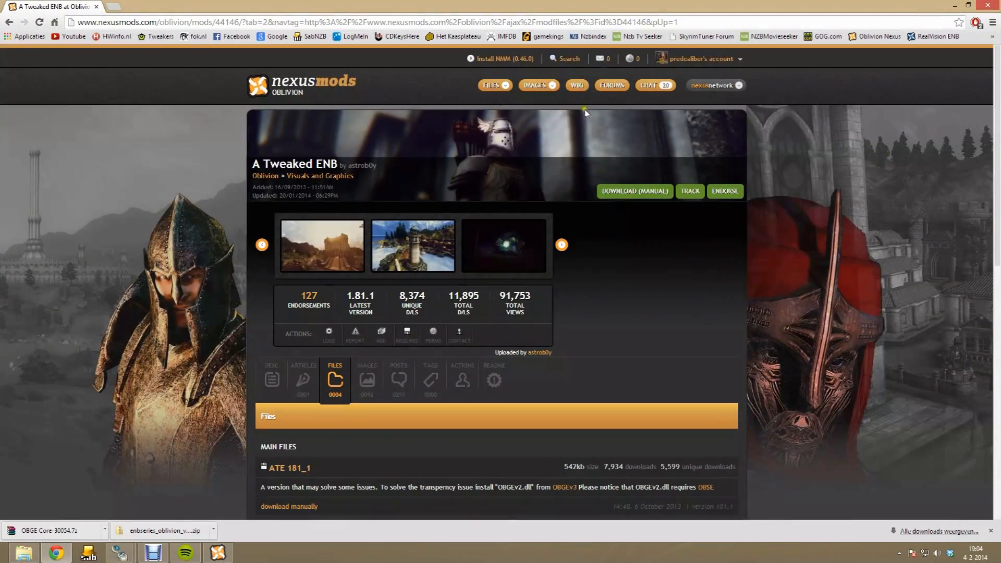
click(568, 60)
text(graphics extender)
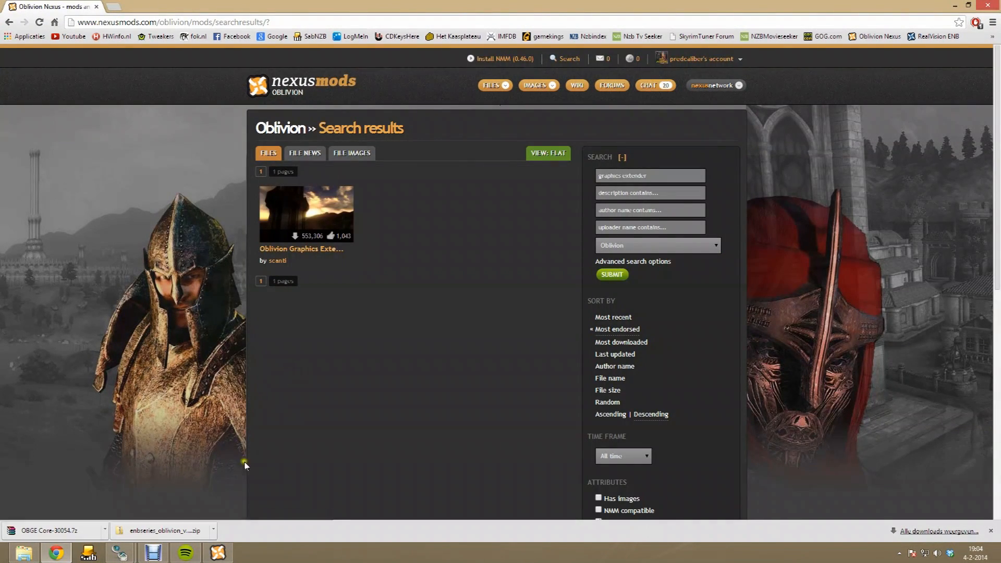
click(321, 249)
Manually download the OBGE Core main file from the Amsterdam 2, NL server
scroll(428, 260, down, 3)
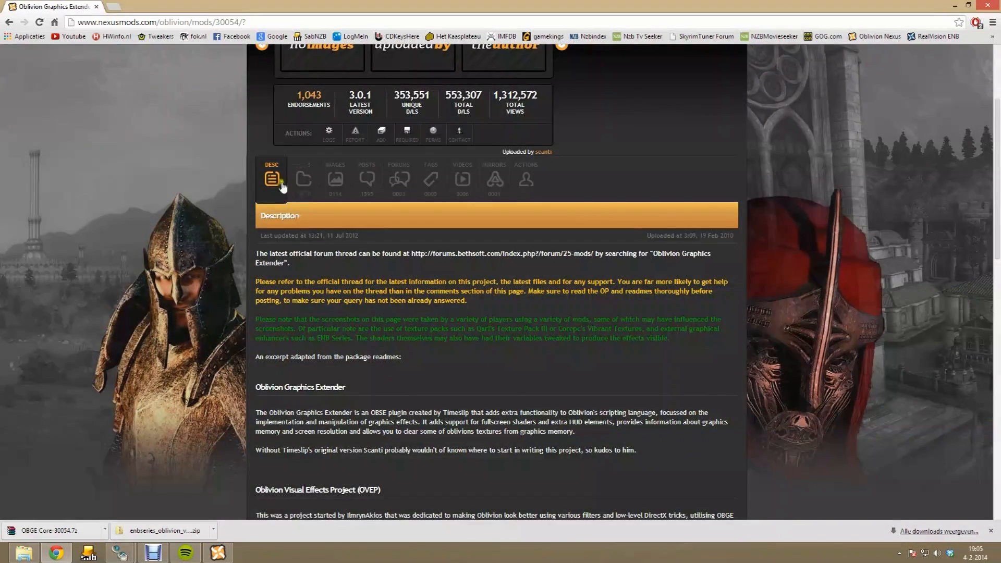
click(303, 180)
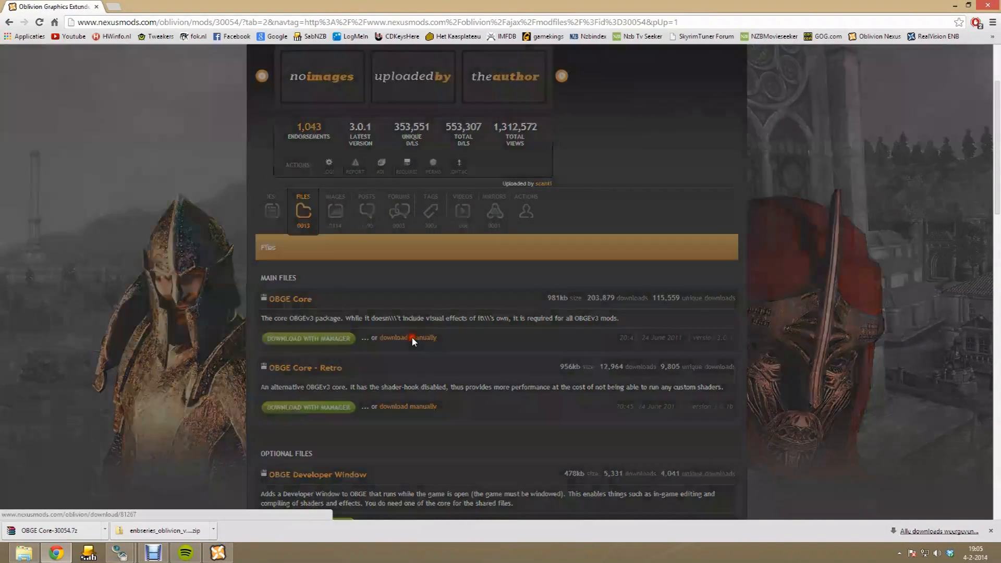
click(412, 338)
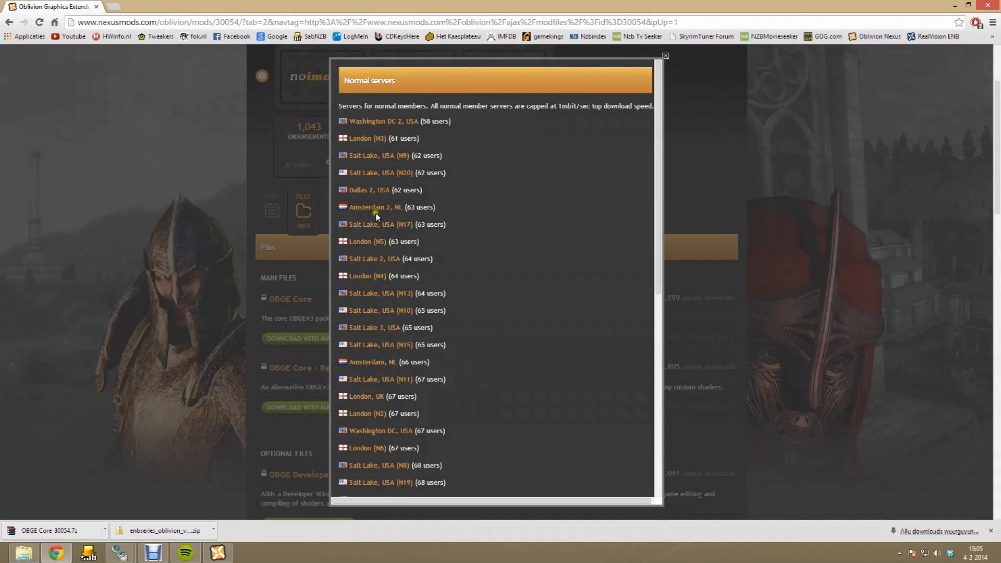
click(376, 210)
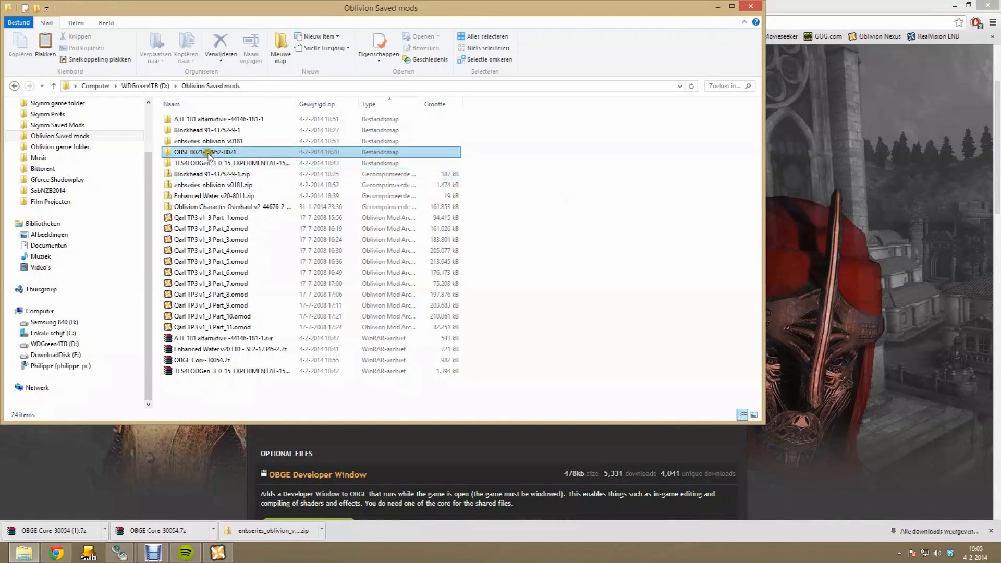
Extract OBGE Core-30054.7z into its own folder and copy OBGEv2.dll from the extracted OBSE Plugins folder
right_click(212, 362)
click(261, 397)
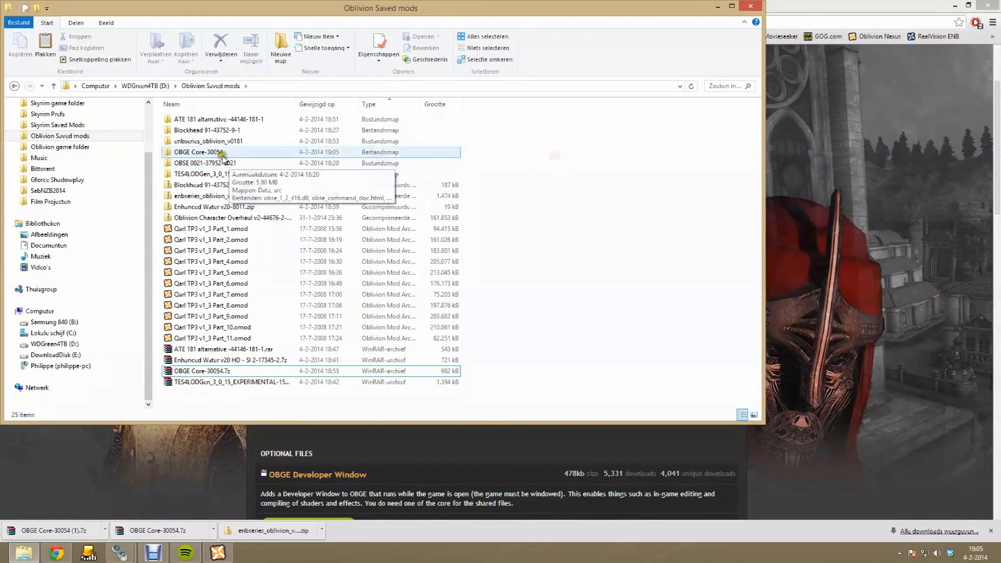
double_click(211, 153)
click(189, 131)
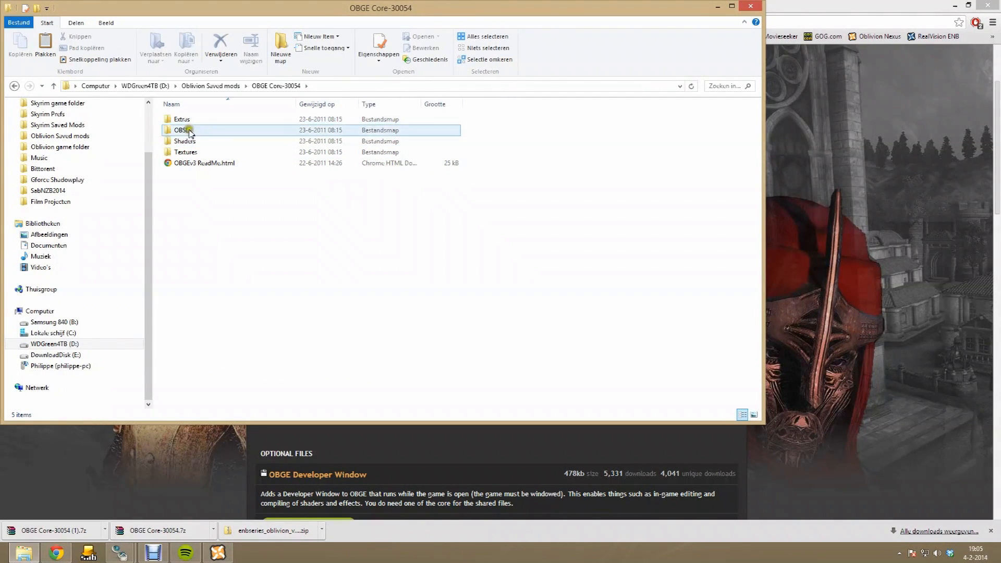
double_click(215, 133)
double_click(215, 121)
click(216, 121)
right_click(217, 122)
click(264, 222)
click(319, 86)
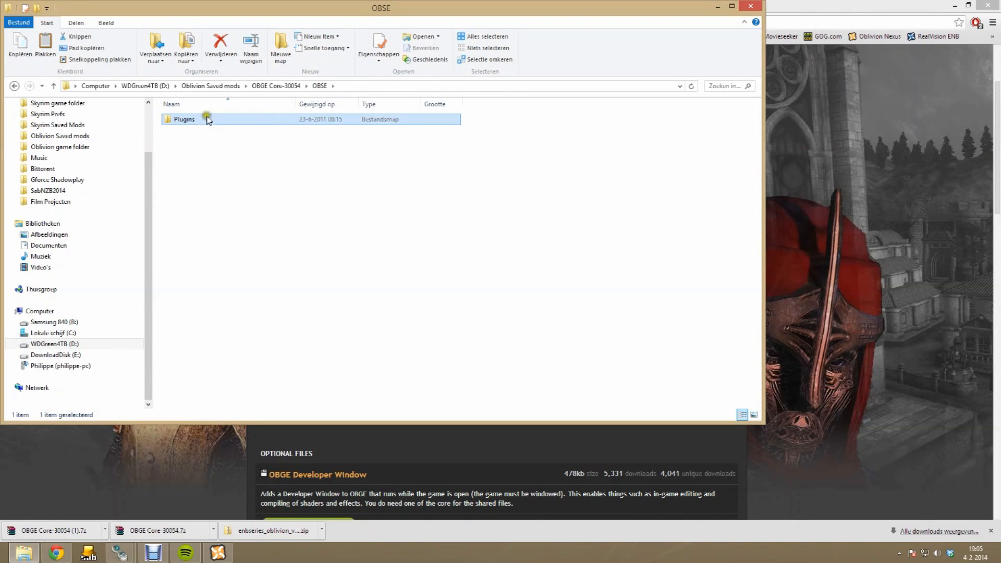
Create a folder named plugins in the Oblivion game's Data\OBSE folder and paste OBGEv2.dll into it
click(72, 148)
double_click(184, 120)
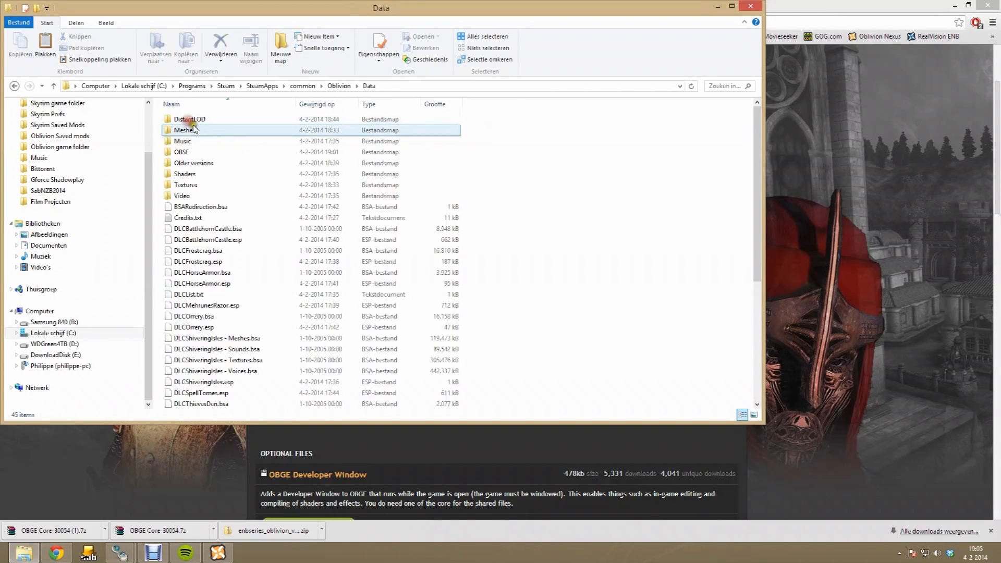
double_click(200, 156)
right_click(230, 183)
mouse_move(287, 313)
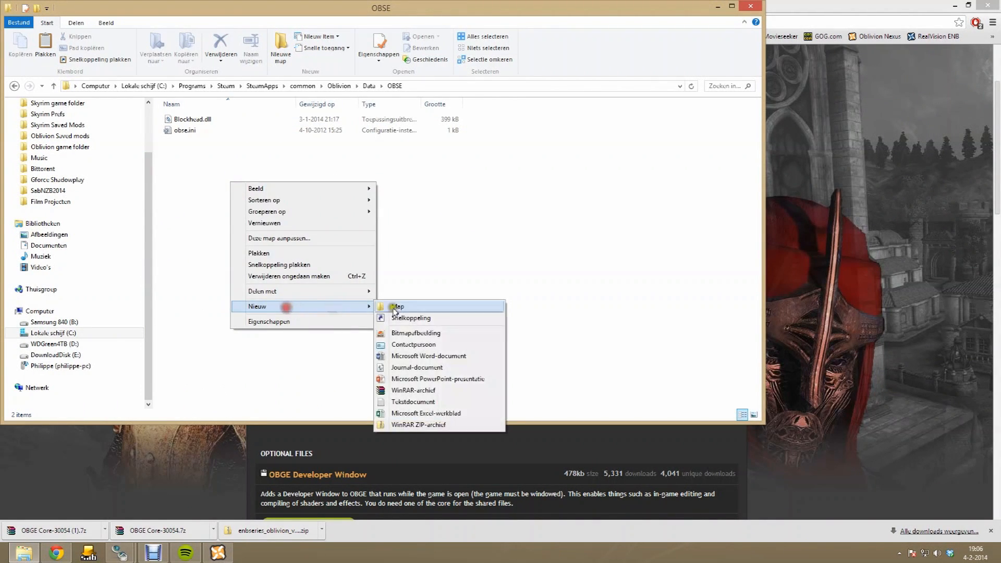
click(412, 314)
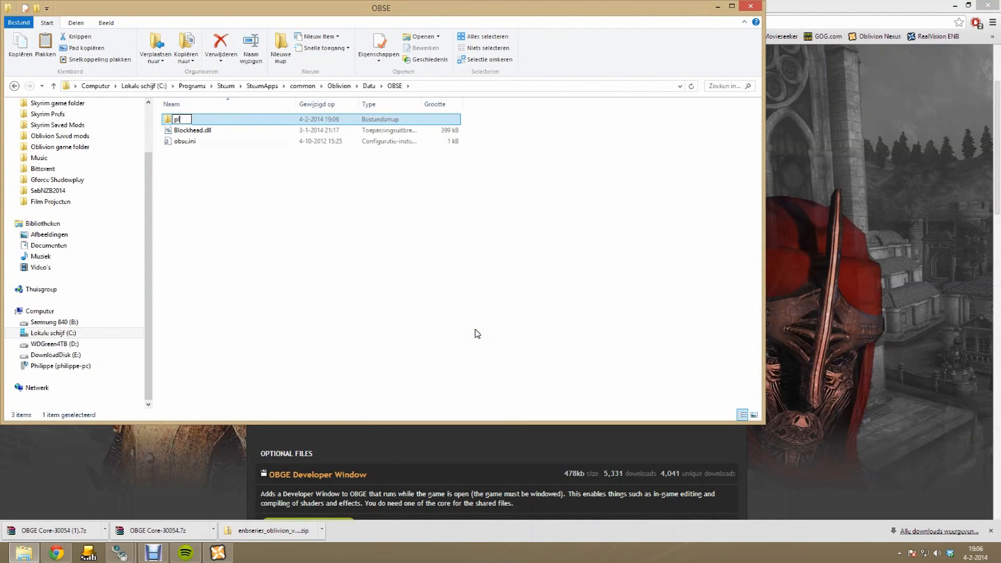
key(Return)
key(ctrl+v)
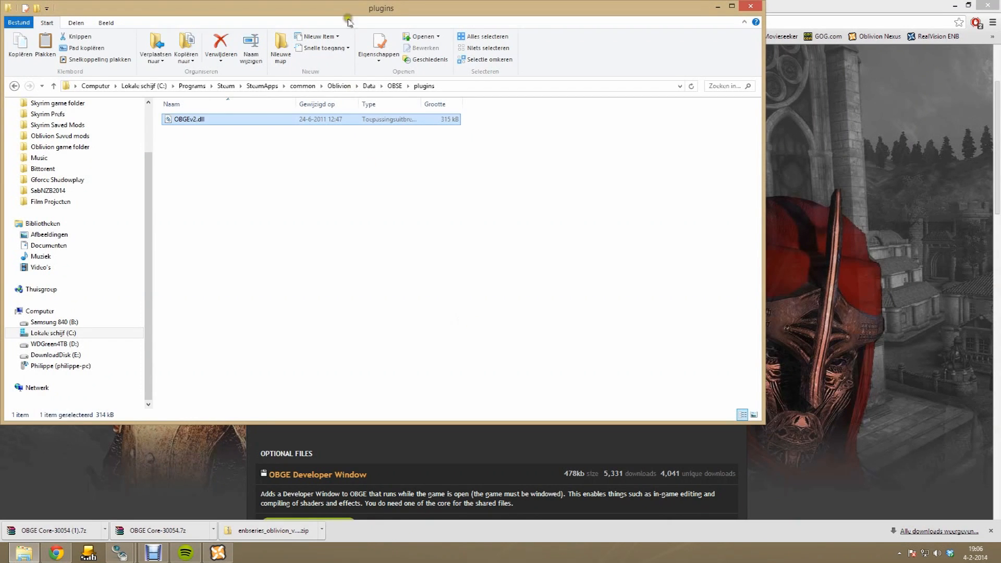
Transfer Blockhead.dll from the game's Data\OBSE folder into its plugins subfolder and close File Explorer
click(395, 86)
click(197, 131)
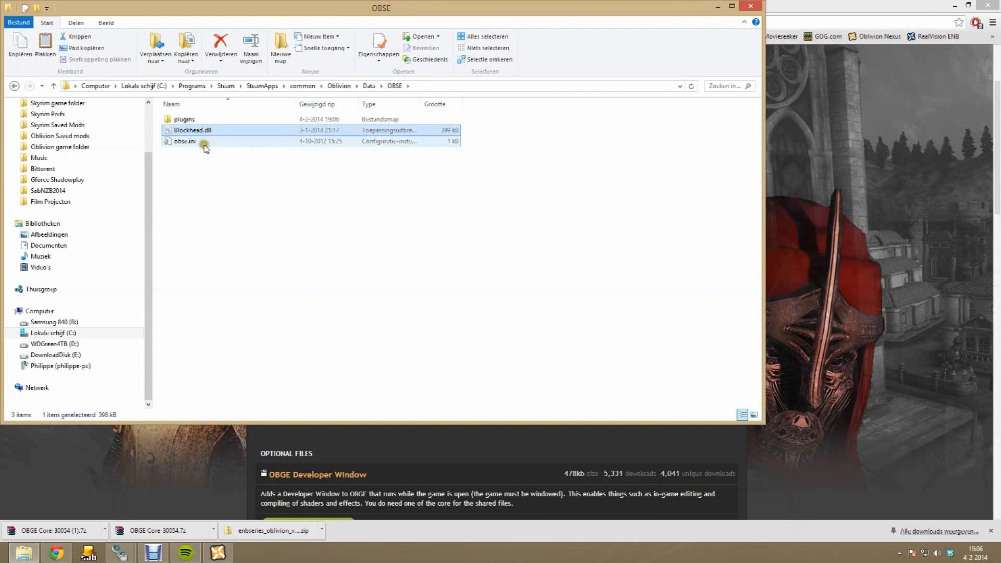
click(178, 122)
double_click(178, 121)
key(ctrl+v)
click(276, 181)
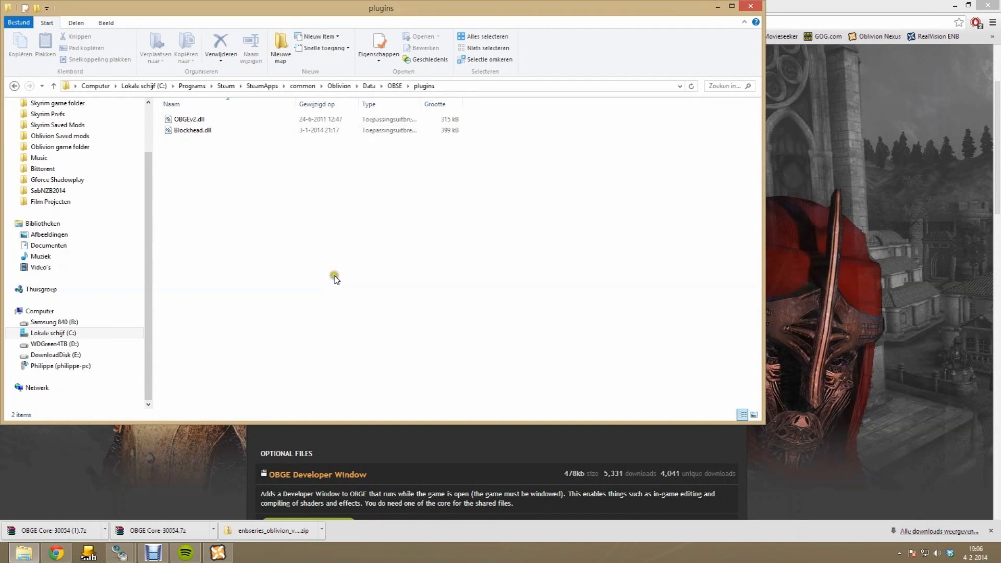
click(750, 7)
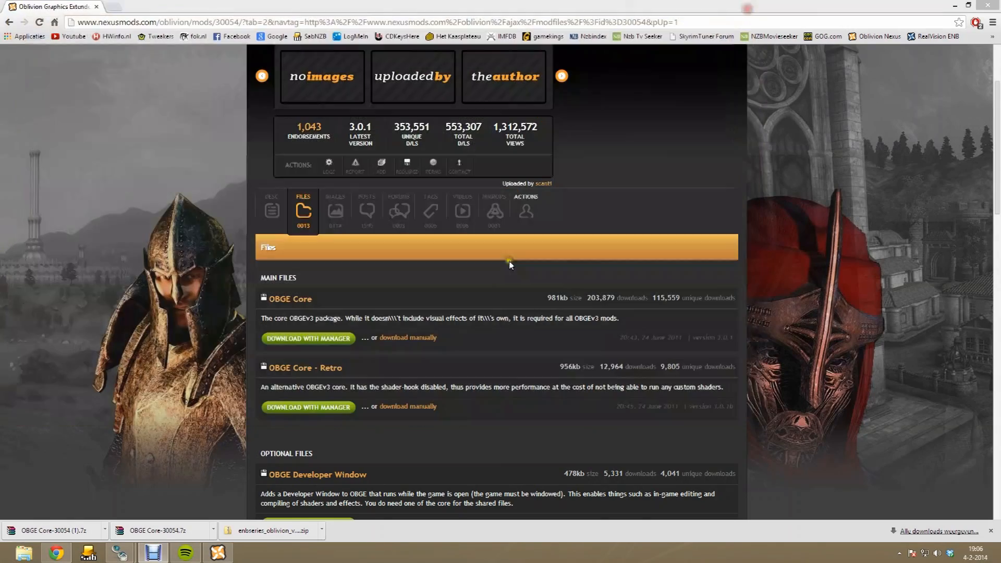